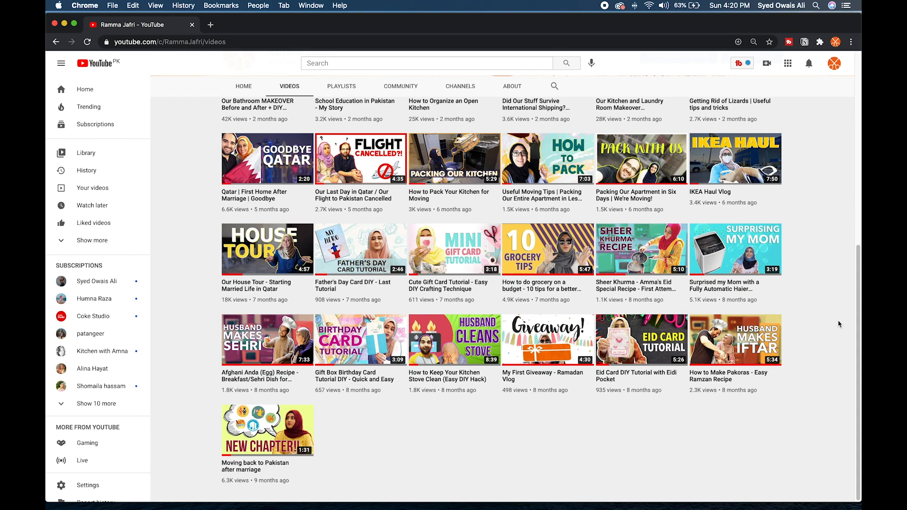
- Examine the thumbnails and titles of the videos uploaded to the YouTube channel
scroll(839, 324, up, 6)
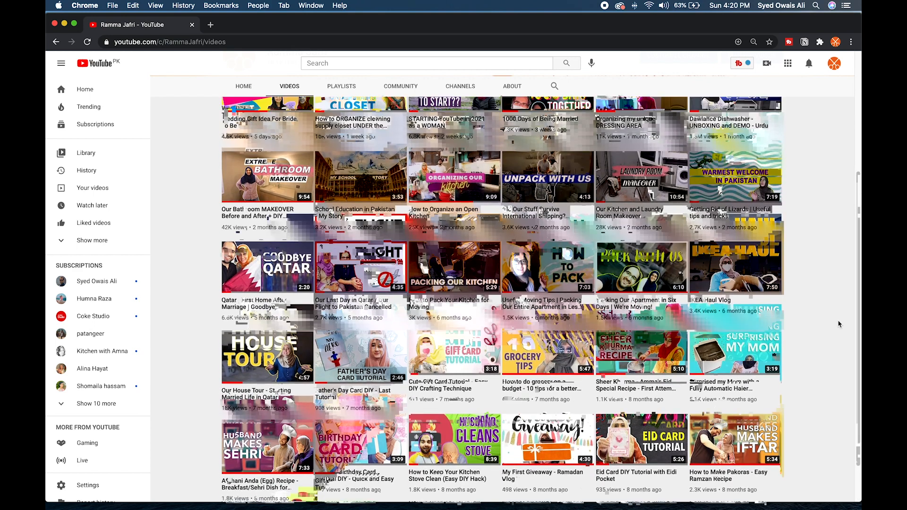
scroll(839, 324, up, 2)
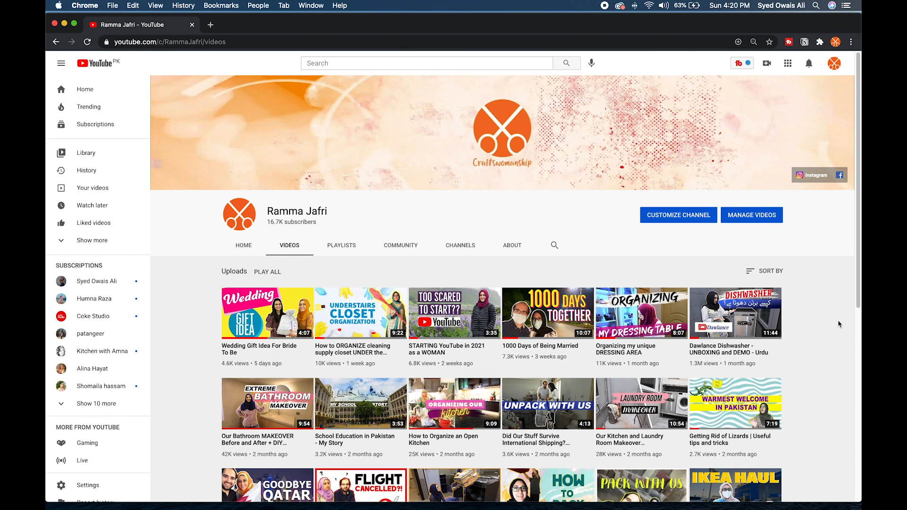
scroll(839, 324, down, 3)
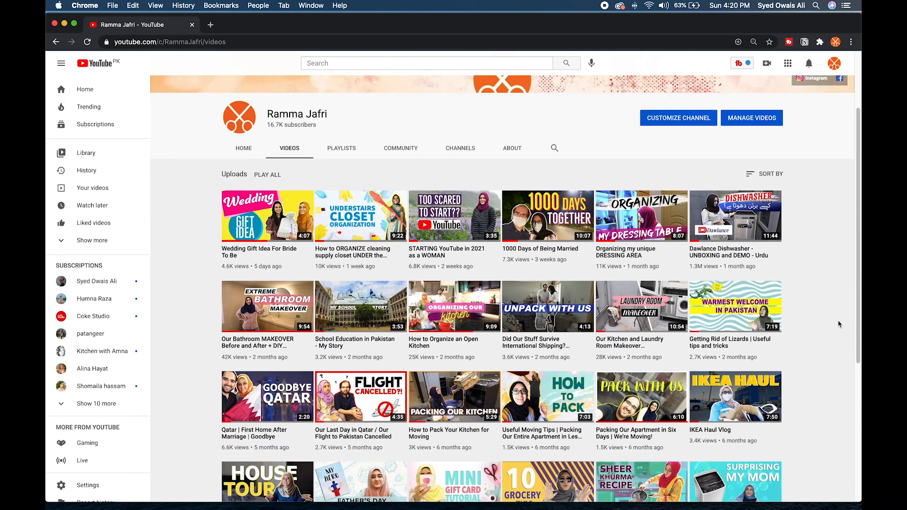
scroll(839, 324, down, 2)
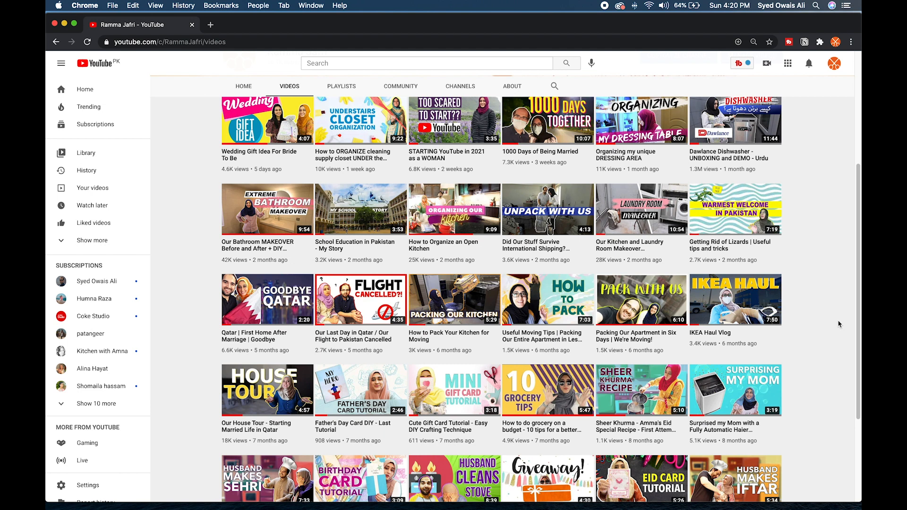
scroll(839, 324, down, 1)
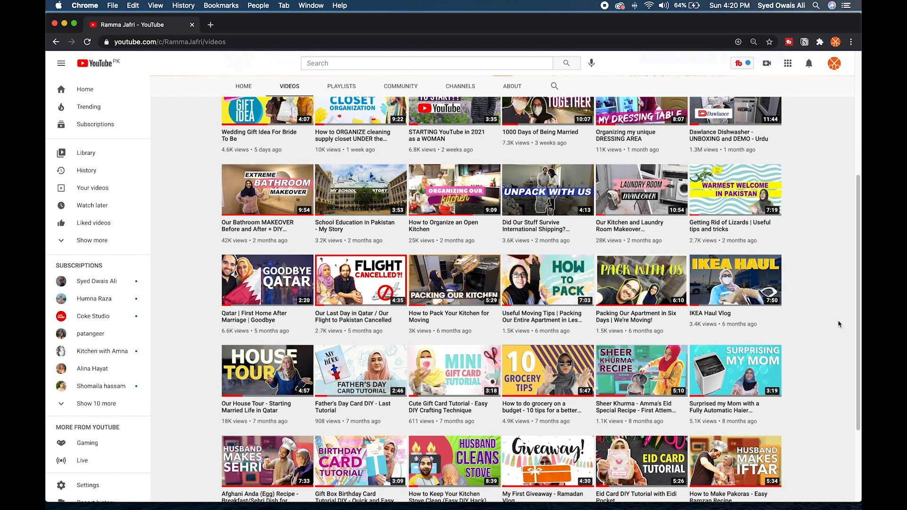
scroll(839, 324, down, 3)
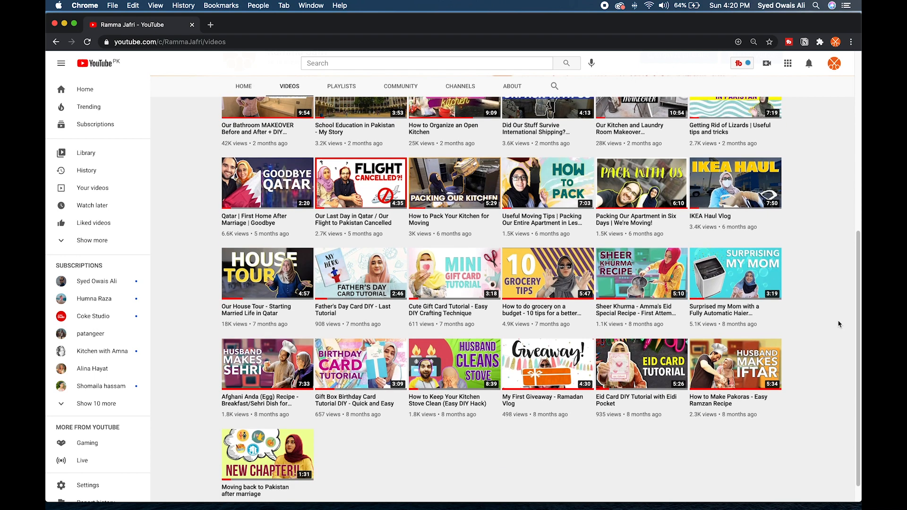
scroll(839, 323, down, 1)
scroll(839, 324, up, 10)
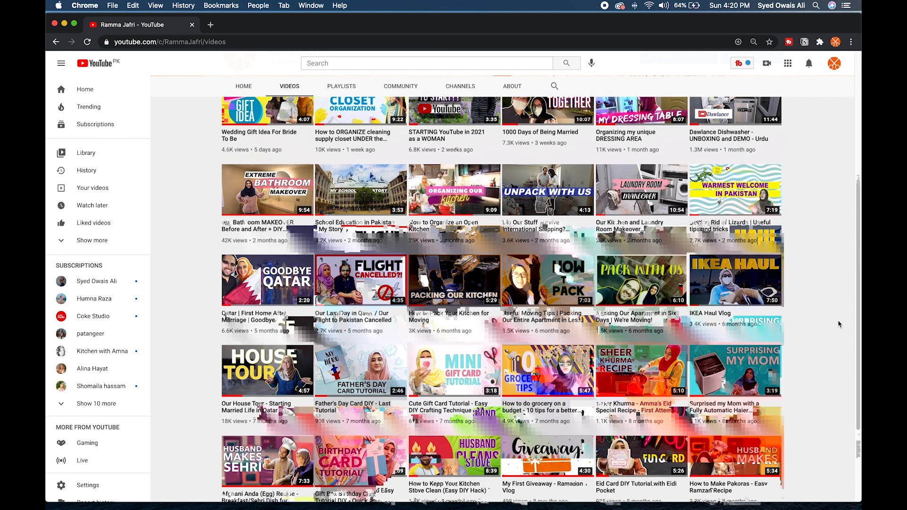
scroll(839, 324, up, 2)
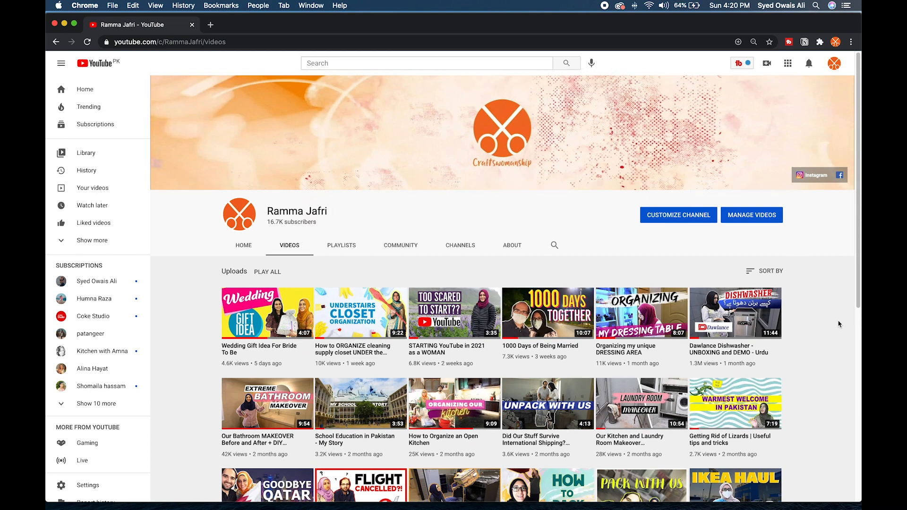
scroll(839, 324, down, 1)
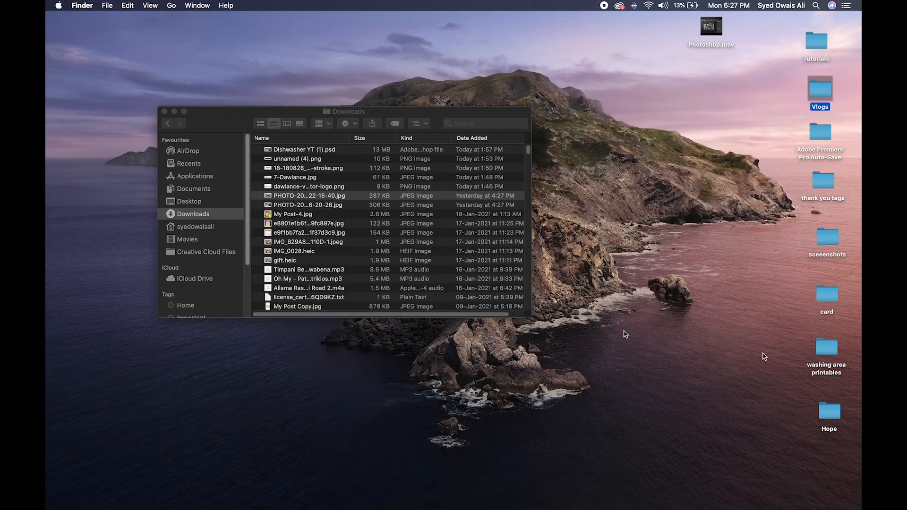
right_click(454, 195)
mouse_move(517, 209)
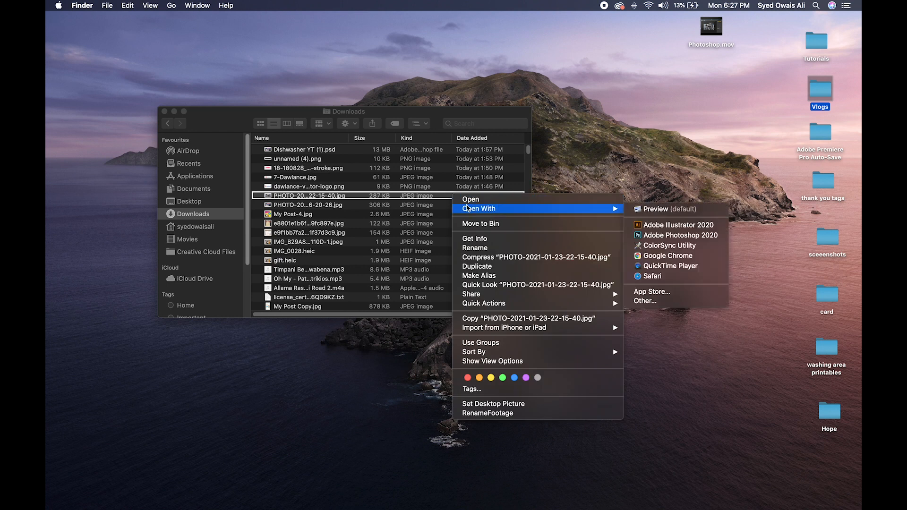
click(664, 235)
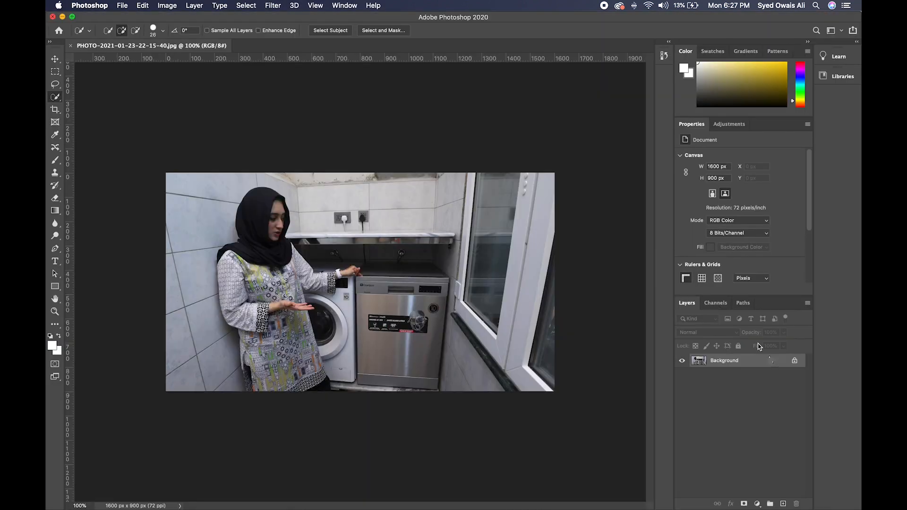
double_click(773, 362)
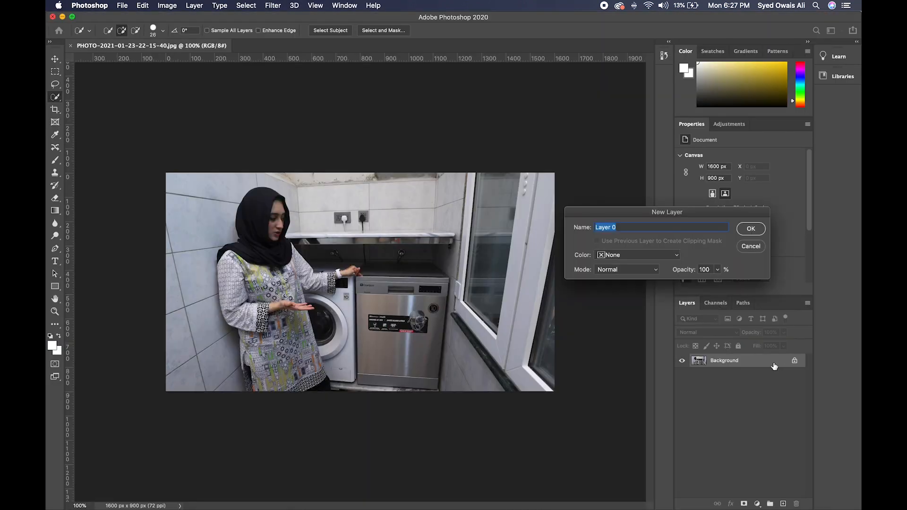
key(Return)
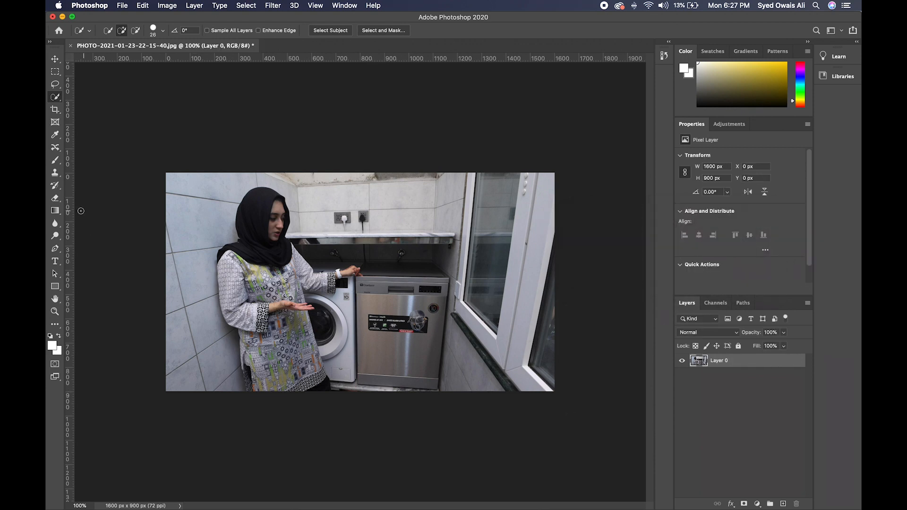
- Select the woman in the photo with the Object Selection tool in Rectangle mode
right_click(58, 99)
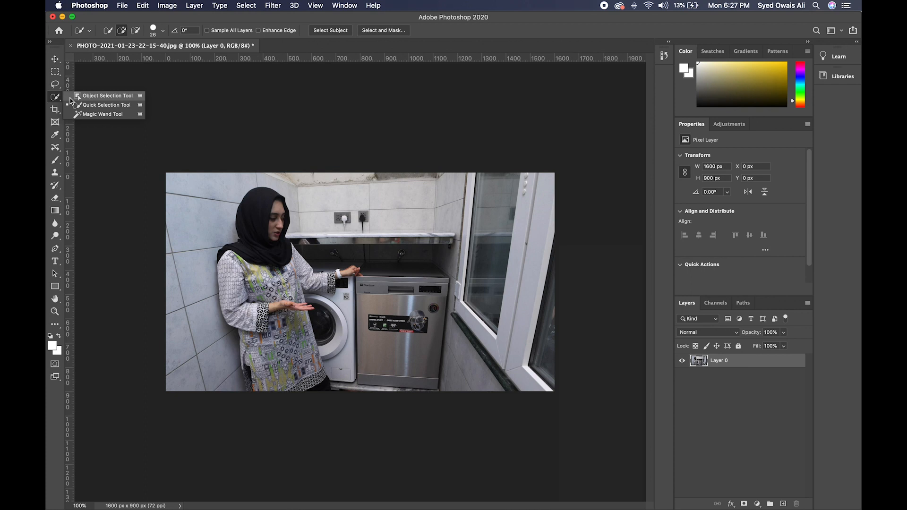
click(71, 97)
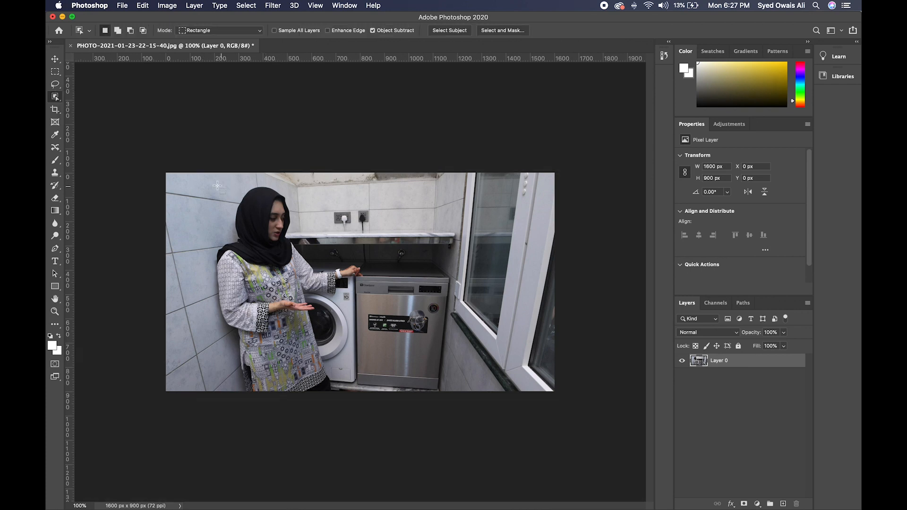
drag(194, 187, 371, 393)
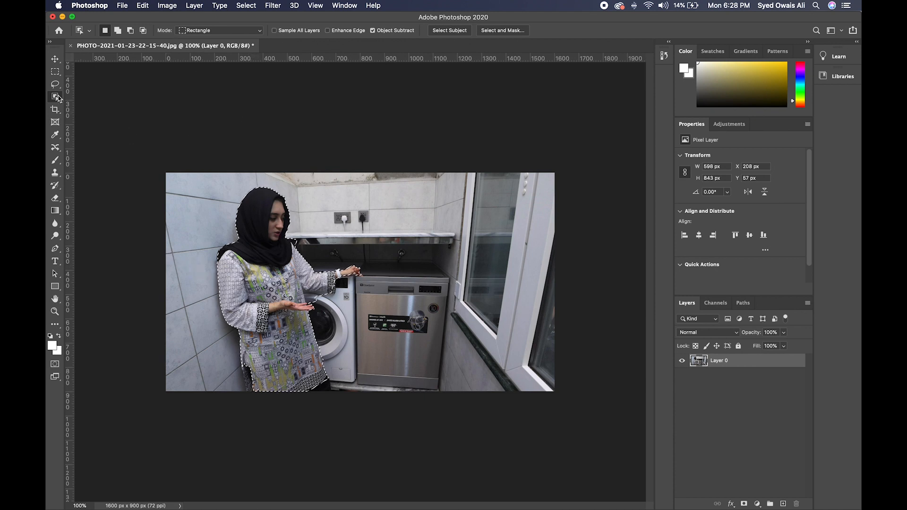
- Add the dishwasher to the selection of the woman with the Quick Selection tool
click(57, 97)
click(105, 105)
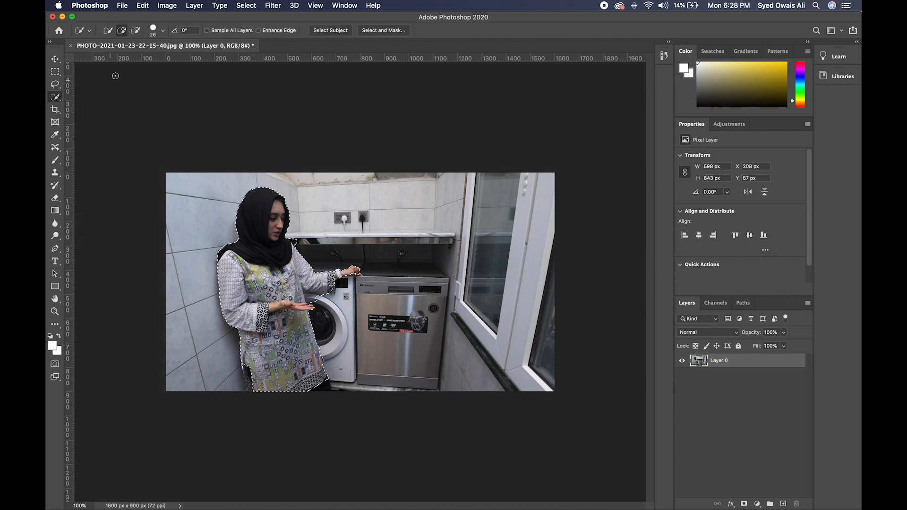
mouse_move(385, 274)
mouse_down()
mouse_move(440, 274)
mouse_move(424, 344)
mouse_up()
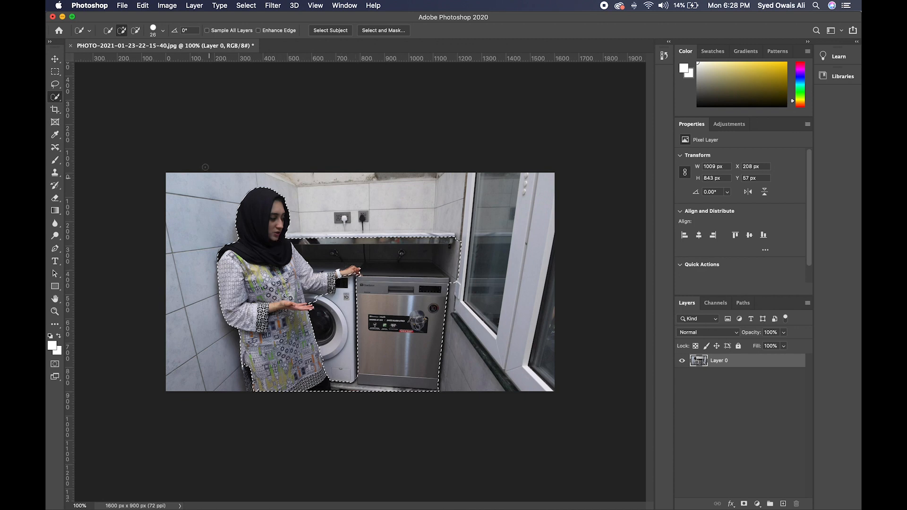
- Extend the selection over the dishwasher's top surface up to its back edge
key(super+z)
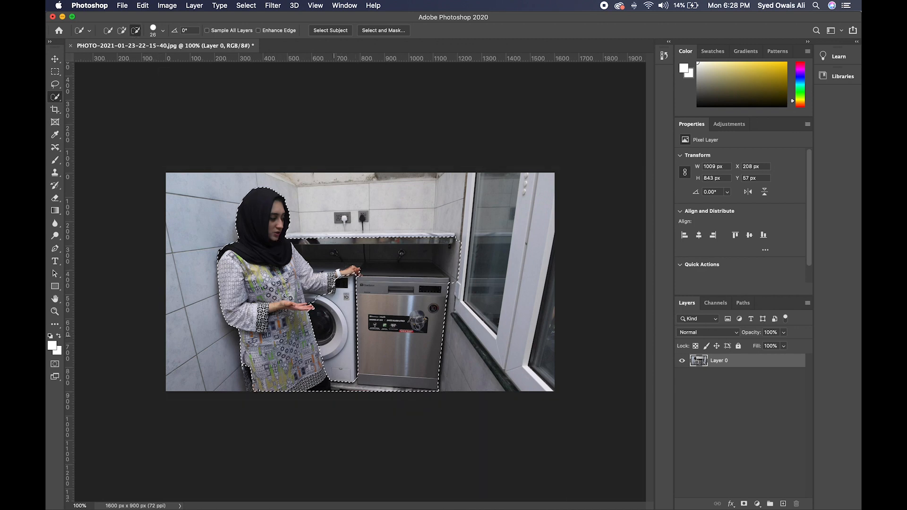
key(super+equal)
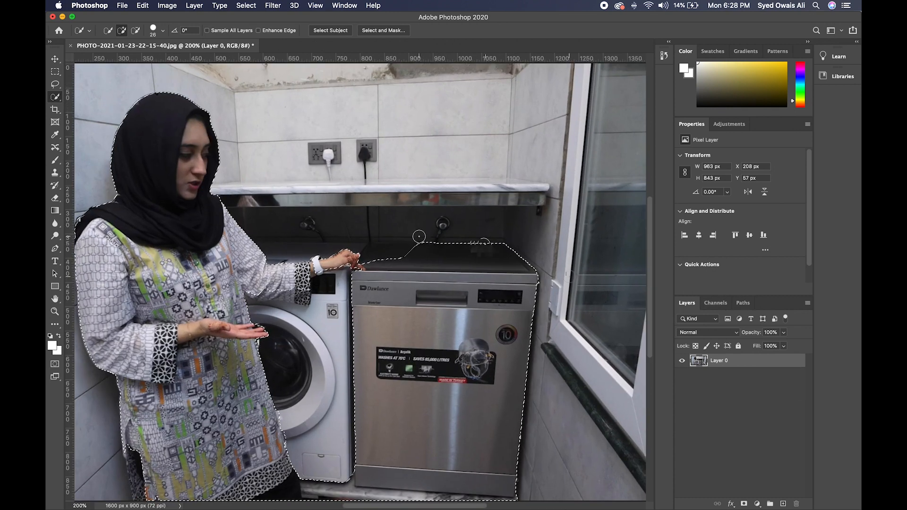
mouse_move(392, 256)
mouse_down()
mouse_move(359, 253)
mouse_move(375, 247)
mouse_up()
click(403, 250)
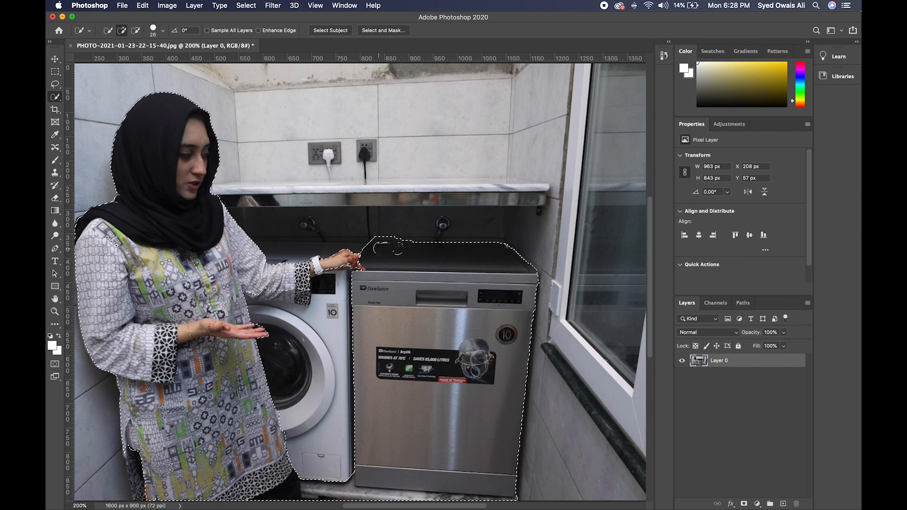
mouse_move(438, 249)
mouse_down()
mouse_move(493, 246)
mouse_move(399, 243)
mouse_move(491, 250)
mouse_up()
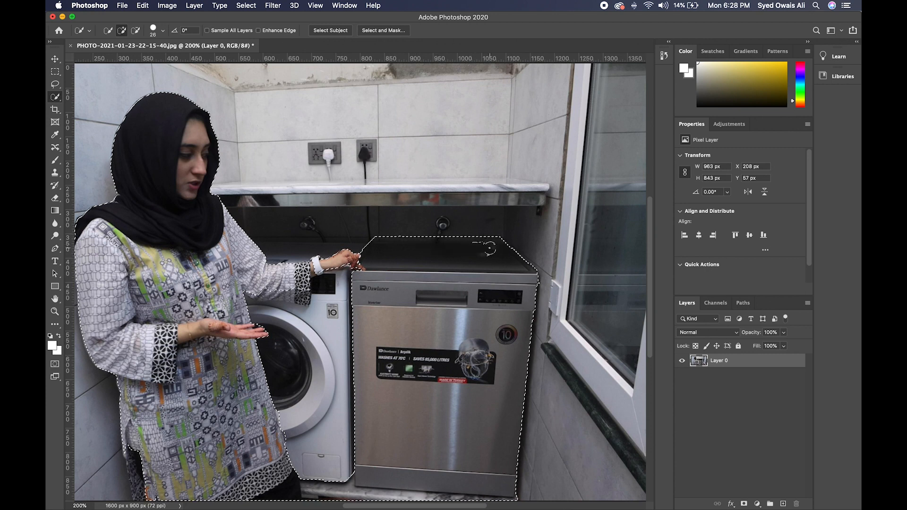
- Add the dark clothing beside the tunic's lower hem to the selection and trim off the excess wall next to it
scroll(472, 369, down, 4)
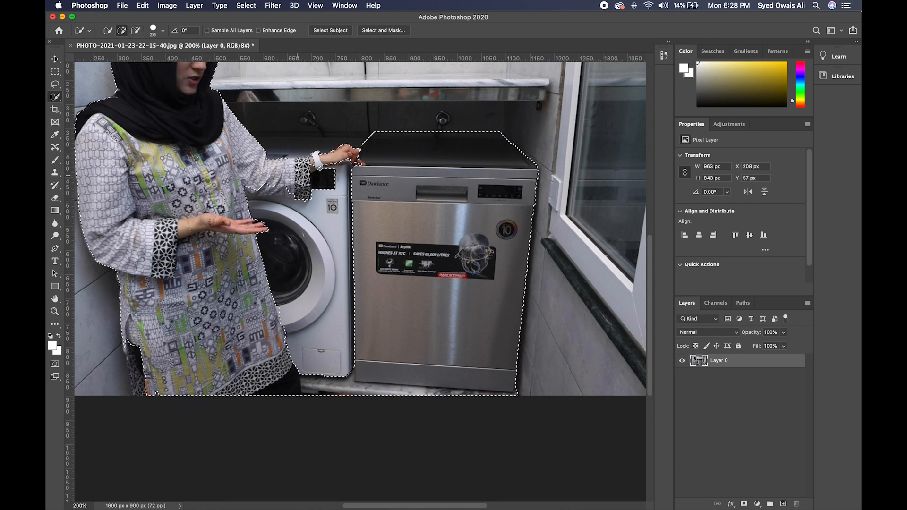
key(alt)
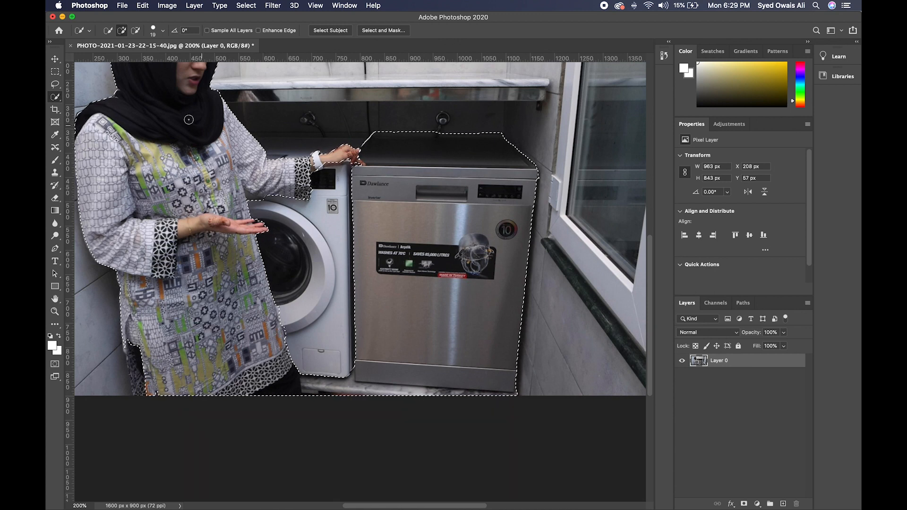
click(136, 32)
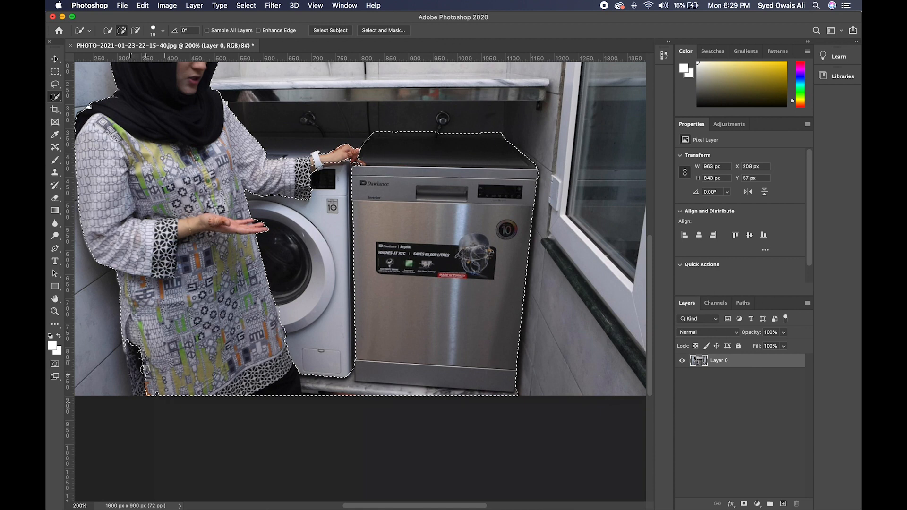
drag(140, 353, 124, 247)
click(135, 33)
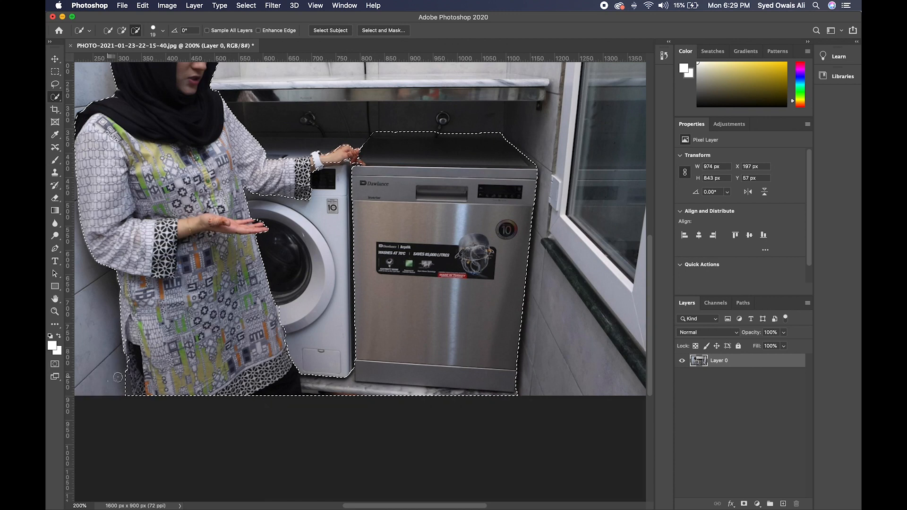
click(122, 31)
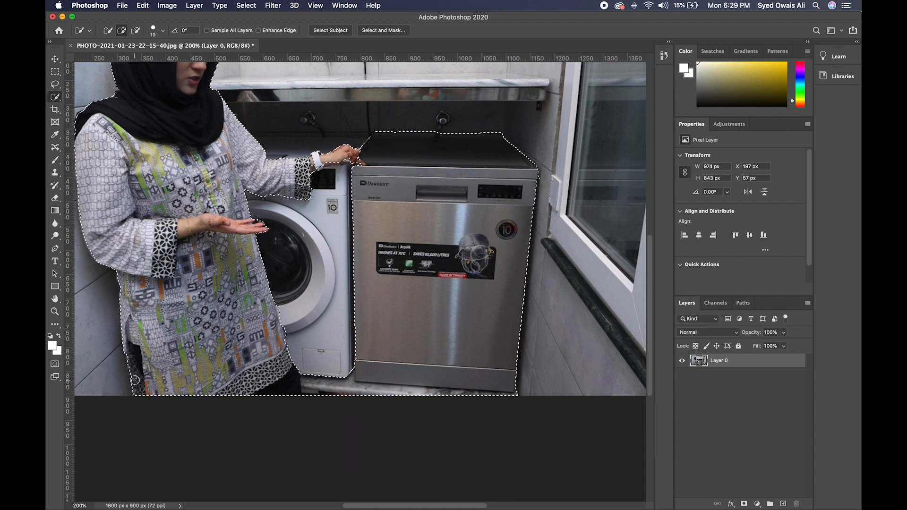
- Subtract the marble shelf and the wall area above the dishwasher from the selection
scroll(204, 312, up, 5)
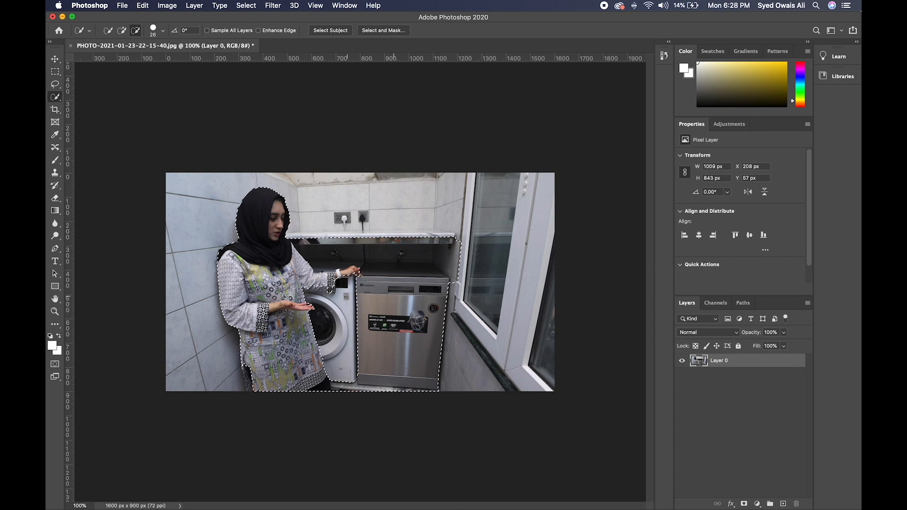
mouse_move(400, 258)
mouse_down()
mouse_move(436, 246)
mouse_move(451, 254)
mouse_move(449, 238)
mouse_up()
mouse_move(355, 240)
mouse_down()
mouse_move(312, 243)
mouse_move(358, 252)
mouse_up()
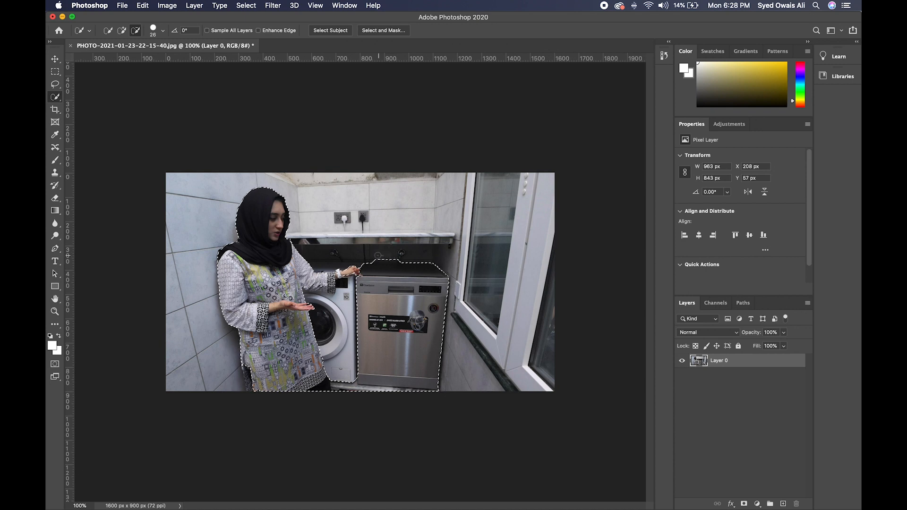
drag(381, 258, 392, 259)
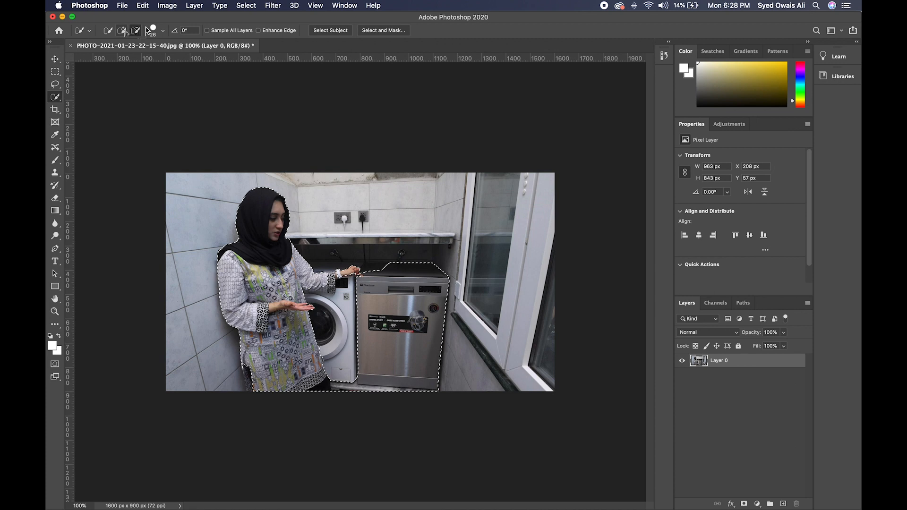
- Set the Quick Selection brush size to 19 px for finer work on the selection
key(super+equal)
click(163, 30)
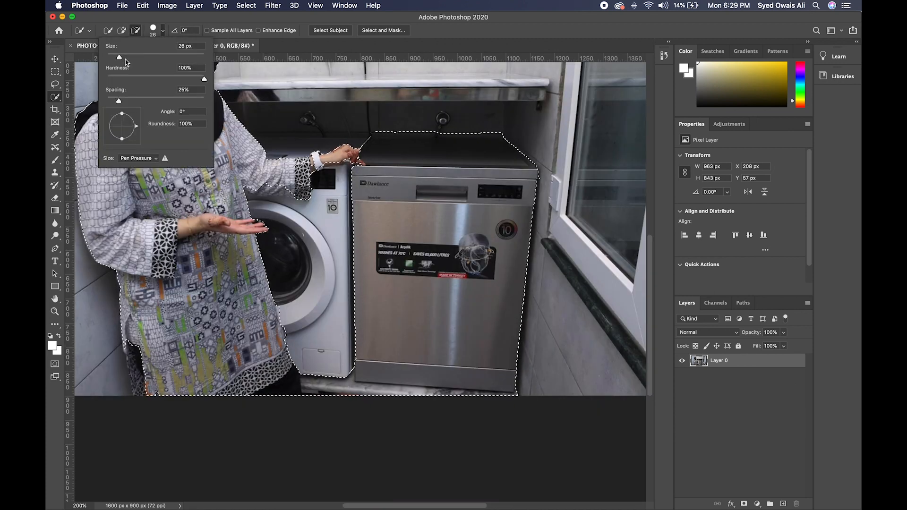
drag(119, 58, 117, 58)
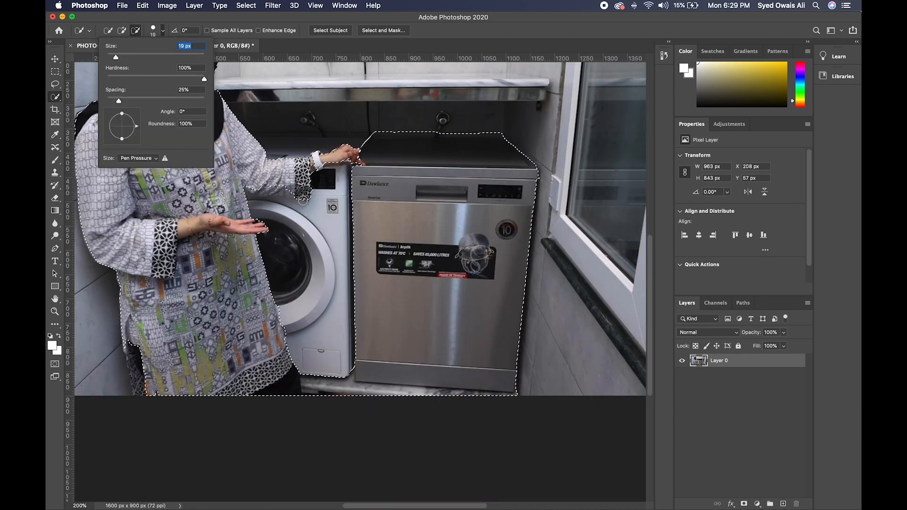
- Subtract a patch of the outstretched sleeve near the cuff from the selection and add it back
click(288, 185)
drag(285, 186, 267, 185)
click(122, 30)
drag(286, 184, 259, 188)
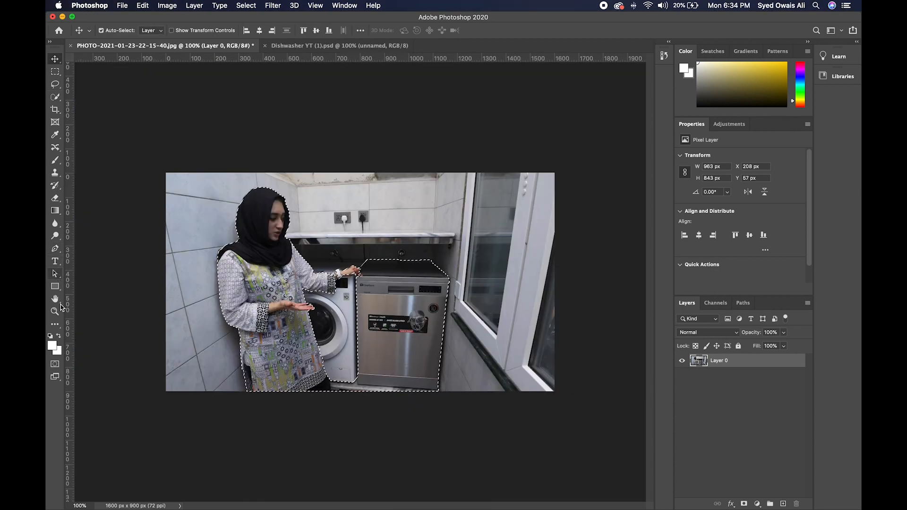
- Activate the Quick Selection tool in Subtract from Selection mode
click(55, 96)
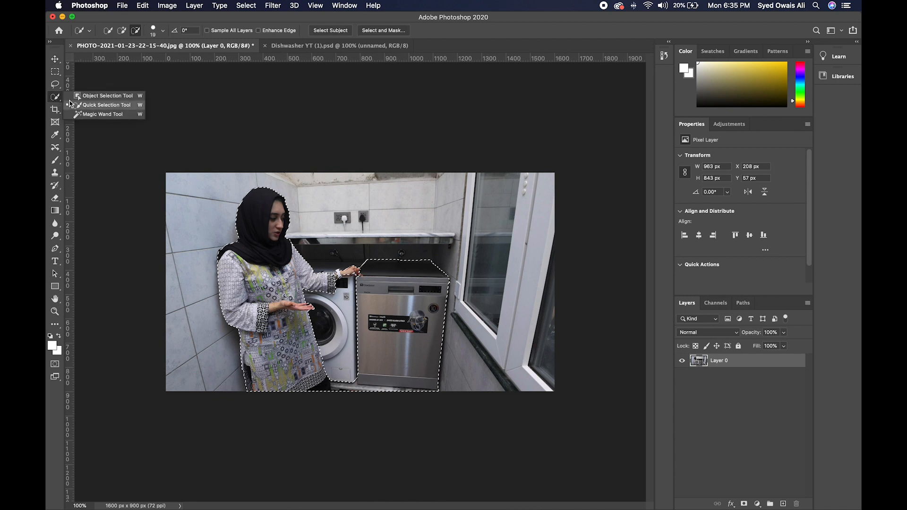
click(136, 32)
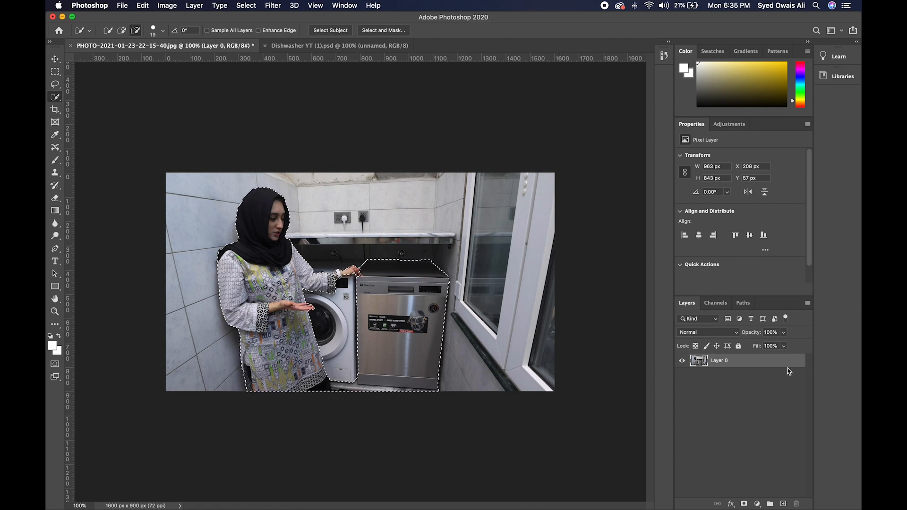
- Cut the selected woman and dishwasher onto a new layer and give that layer a white 6 px outside stroke
right_click(424, 323)
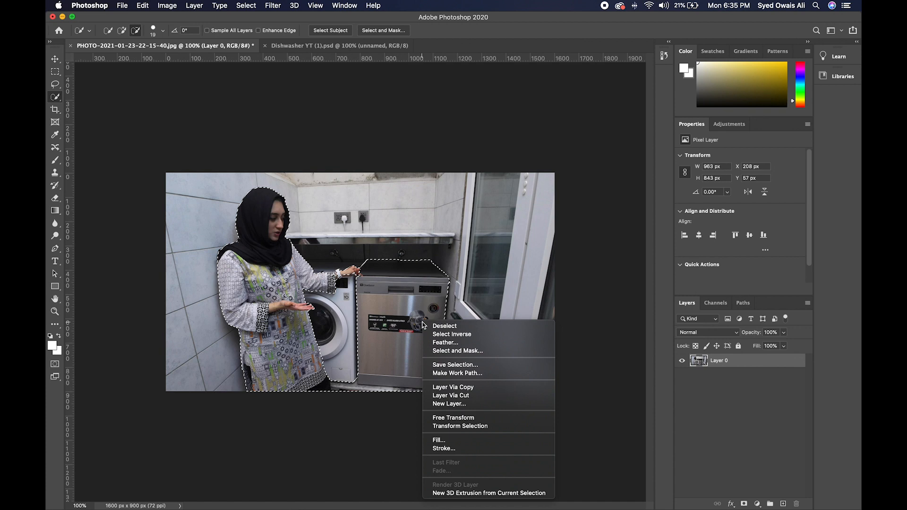
click(471, 400)
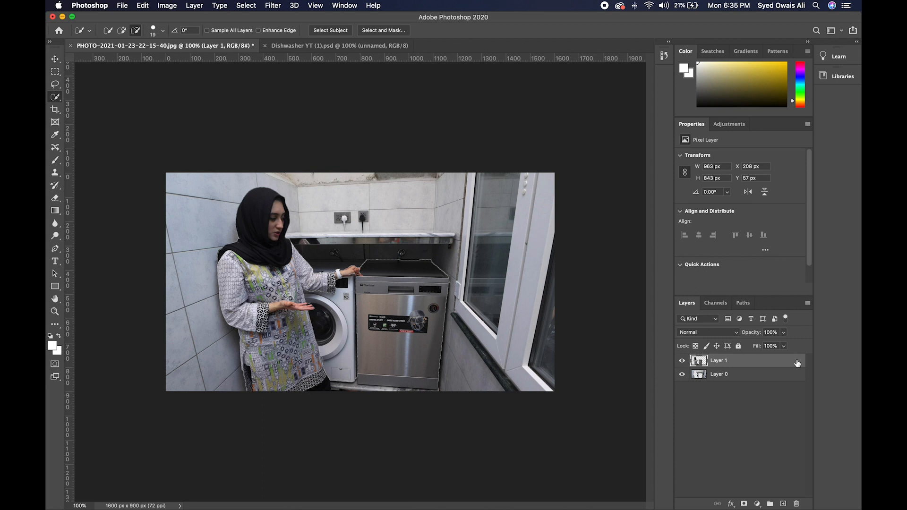
double_click(785, 362)
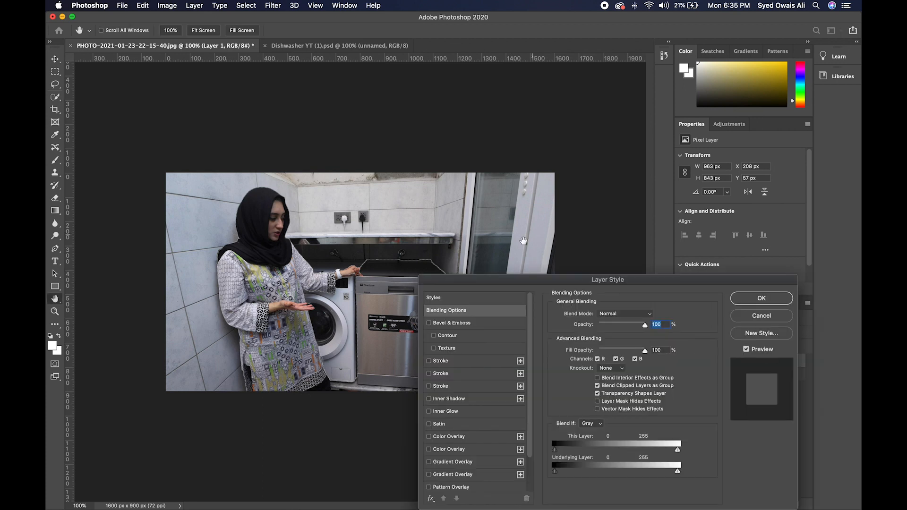
click(442, 361)
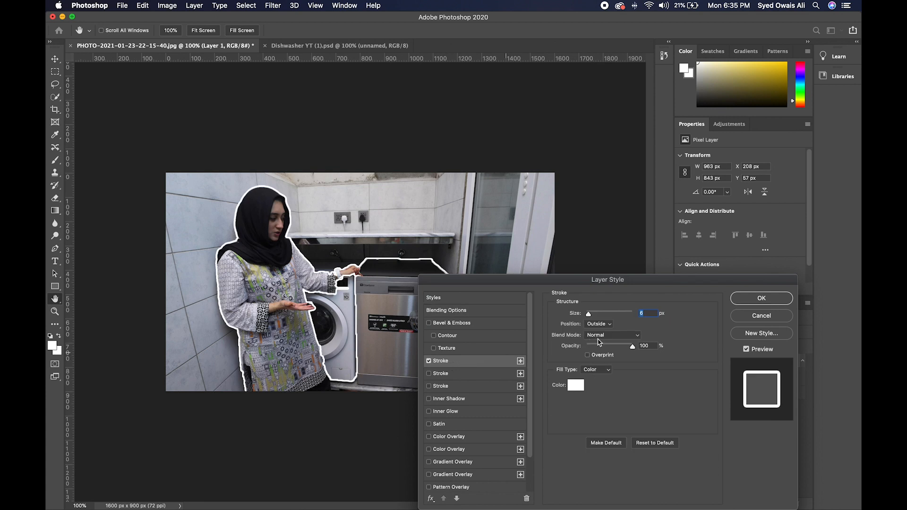
click(746, 299)
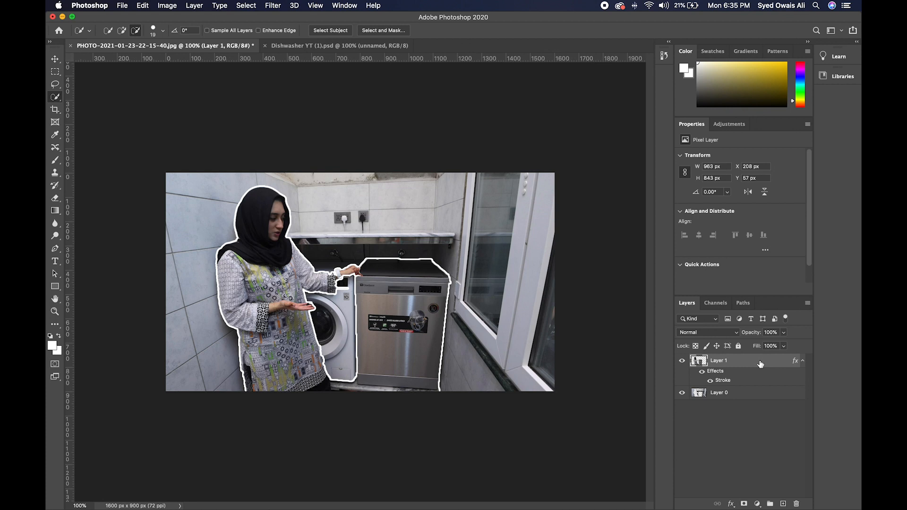
- Brighten the cut-out layer of the woman and dishwasher with Brightness/Contrast, setting brightness to 55
click(178, 5)
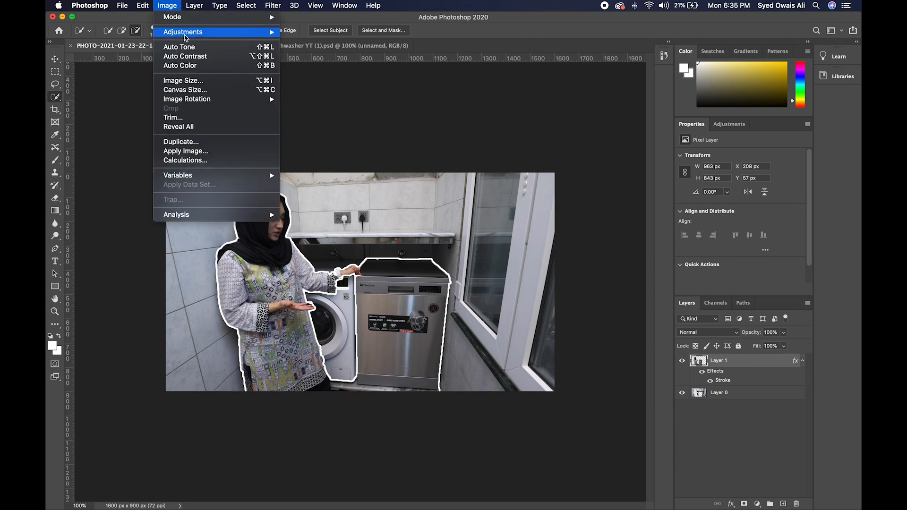
mouse_move(184, 32)
click(316, 31)
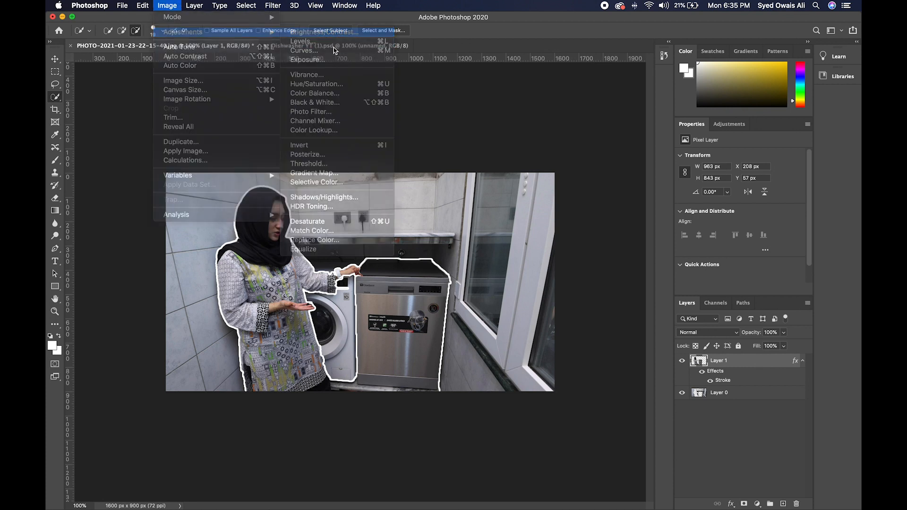
mouse_move(573, 174)
mouse_down()
mouse_move(590, 178)
mouse_move(584, 175)
mouse_up()
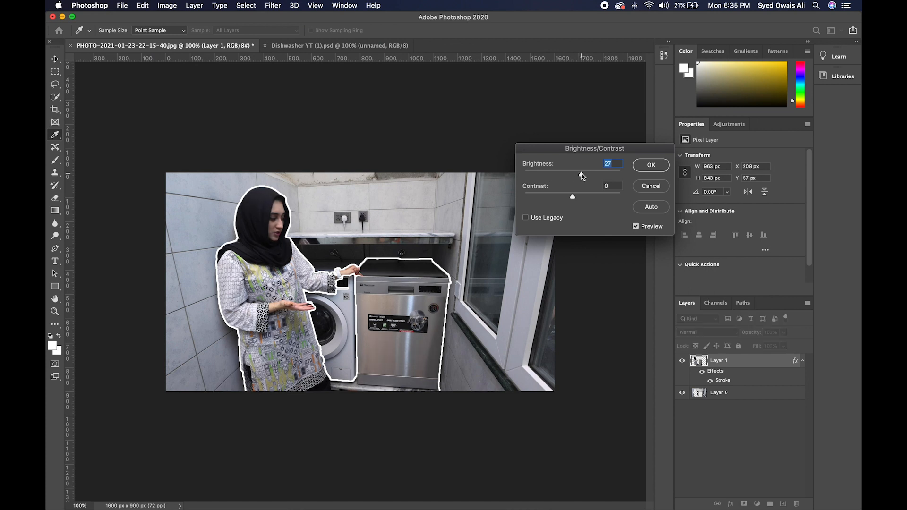
drag(587, 175, 594, 176)
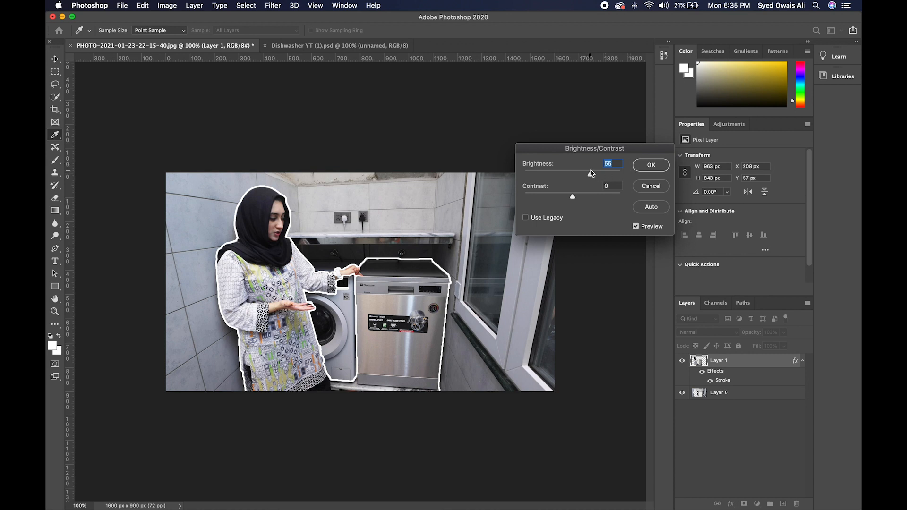
key(Return)
key(w)
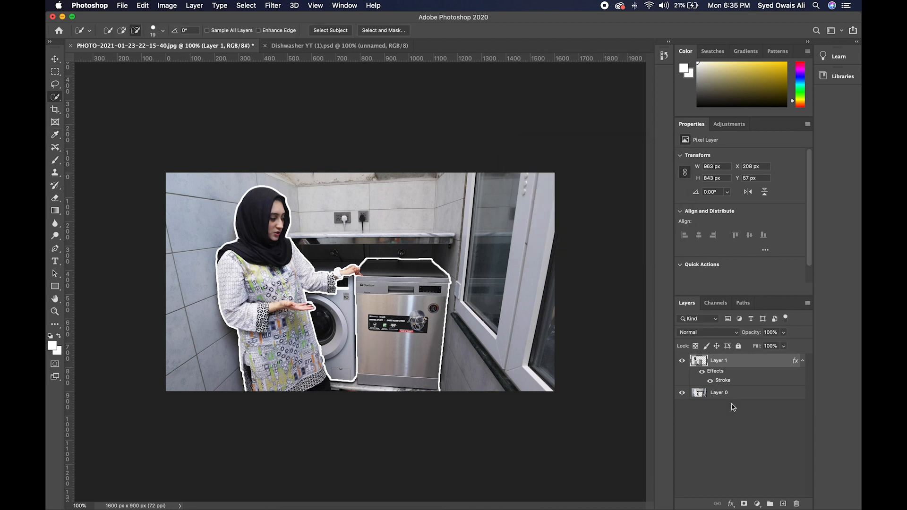
- Darken the background photo on Layer 0 with Brightness/Contrast, setting brightness to -48
click(735, 393)
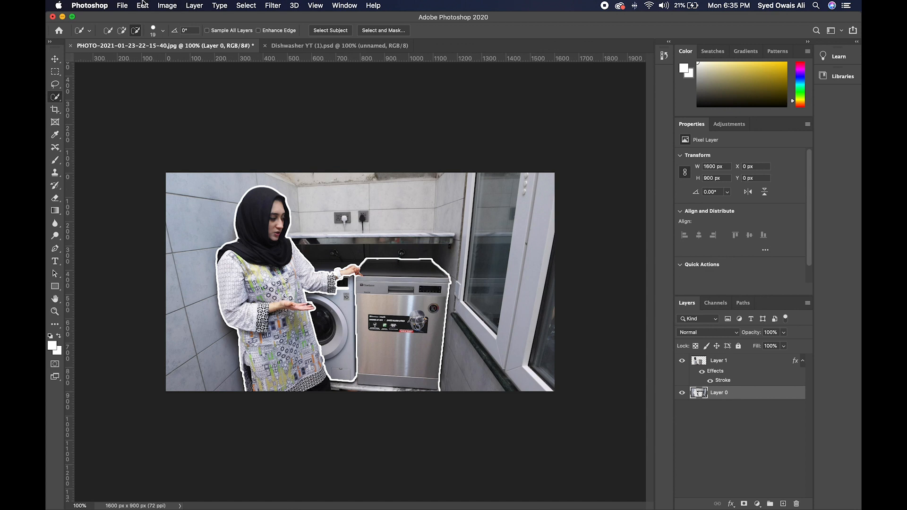
click(157, 7)
mouse_move(231, 32)
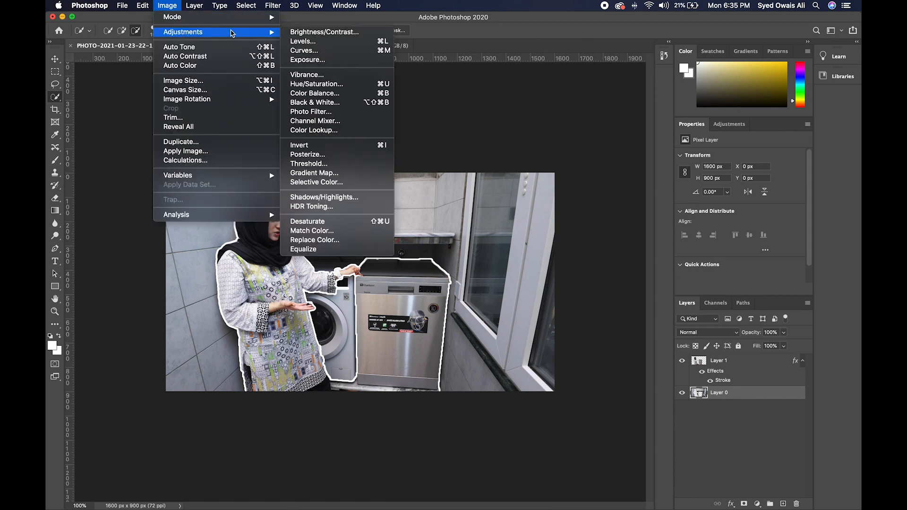
click(318, 33)
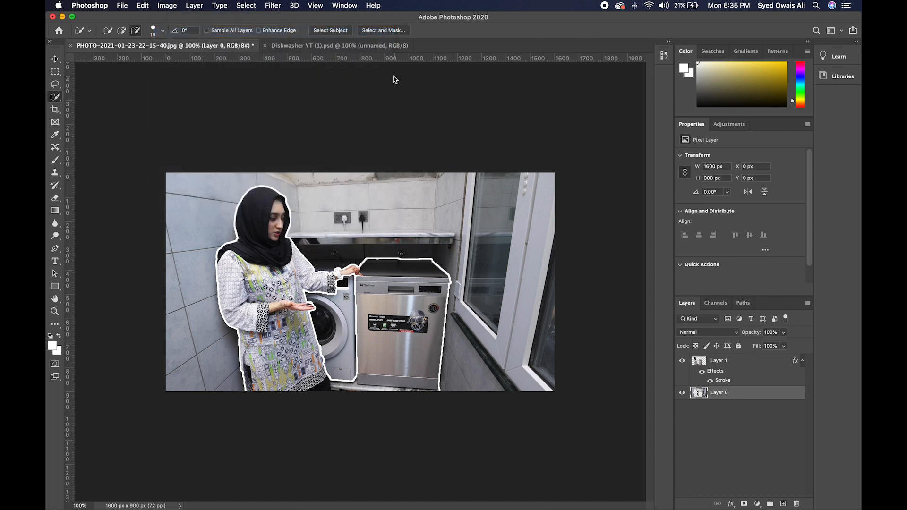
click(550, 172)
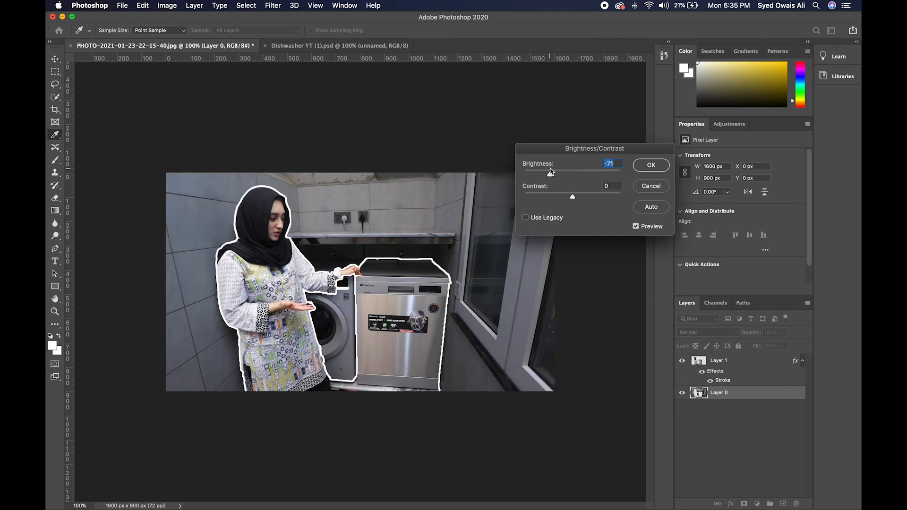
click(557, 173)
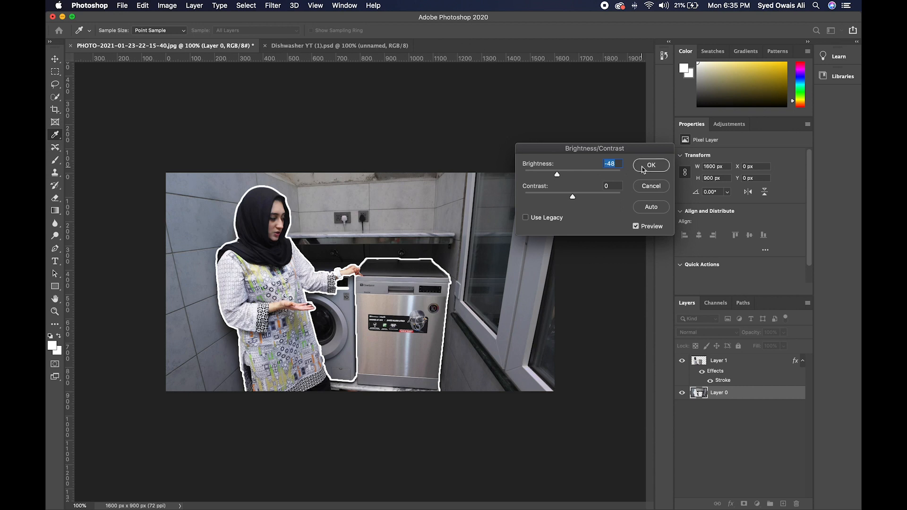
click(642, 166)
key(w)
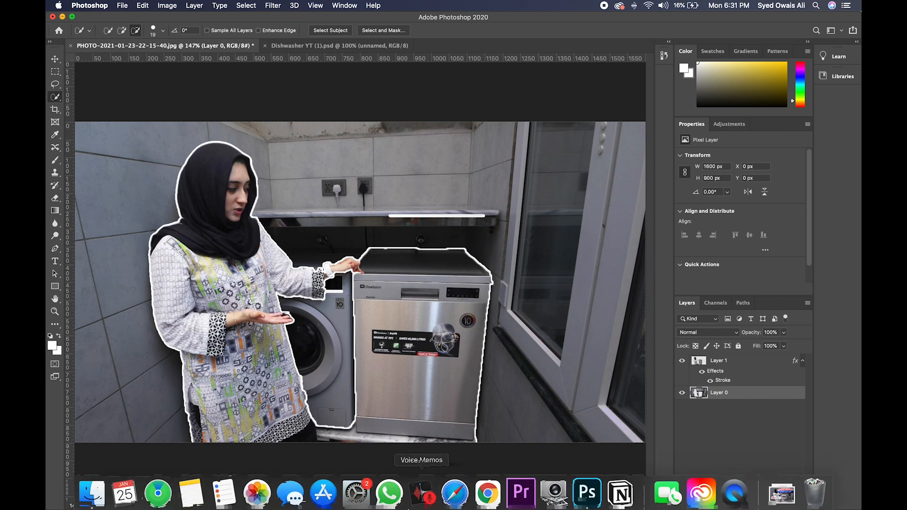
- Switch to Google Chrome and search Google for "paint brush stroke png"
click(485, 501)
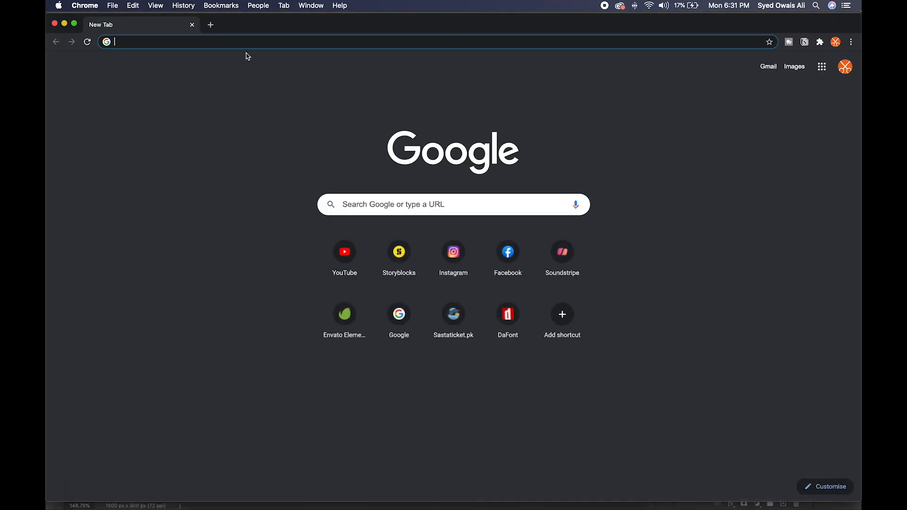
text(paintb brus)
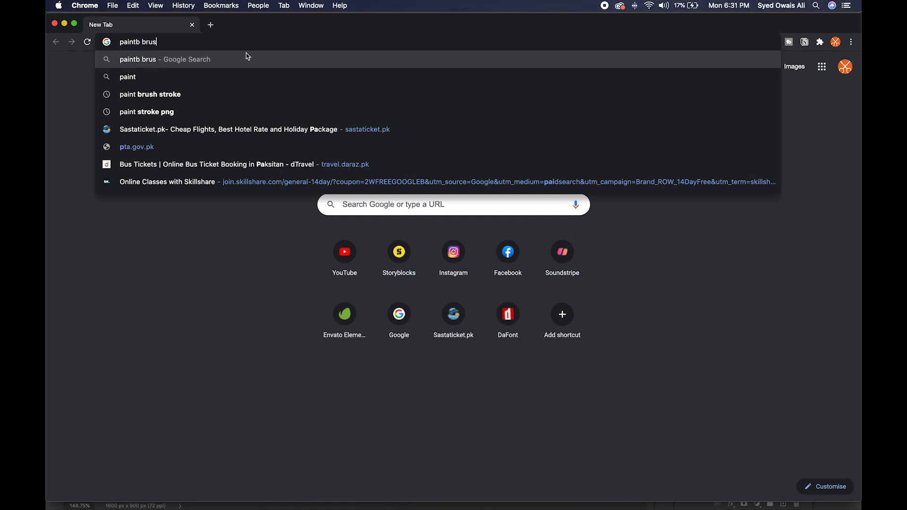
text(h str)
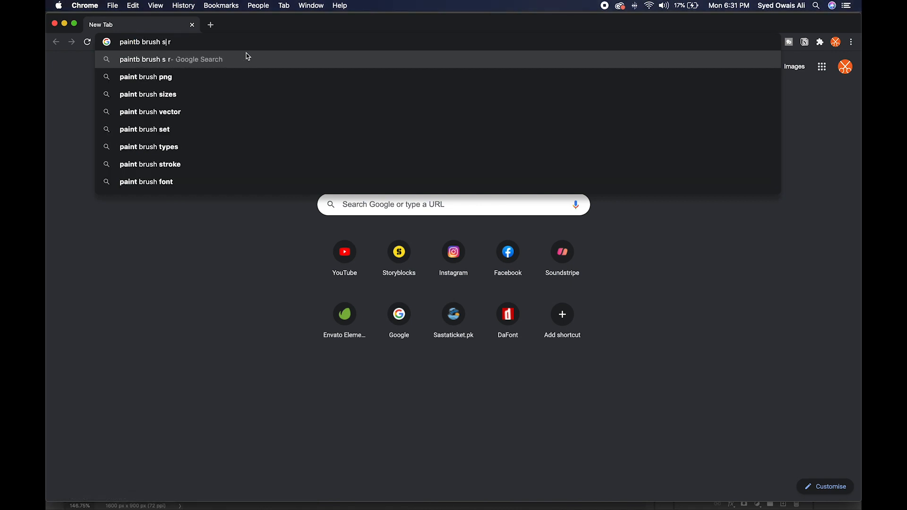
key(Down)
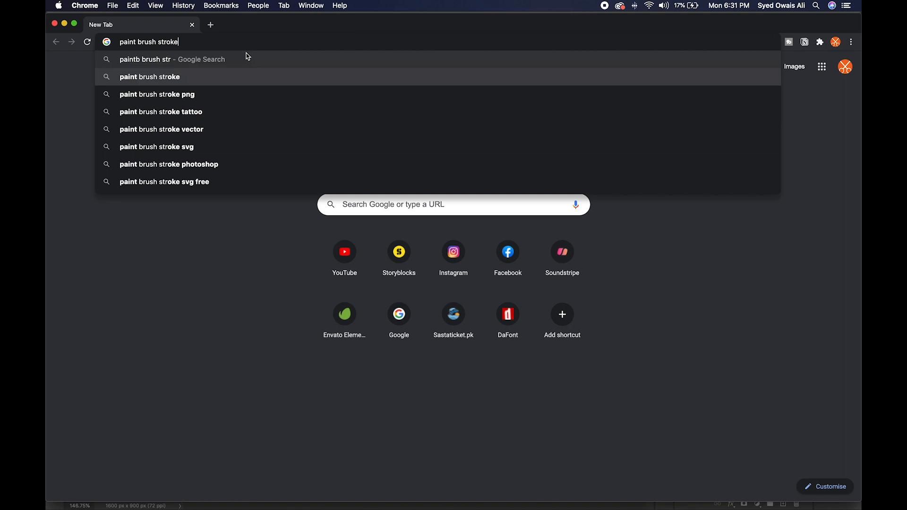
key(Return)
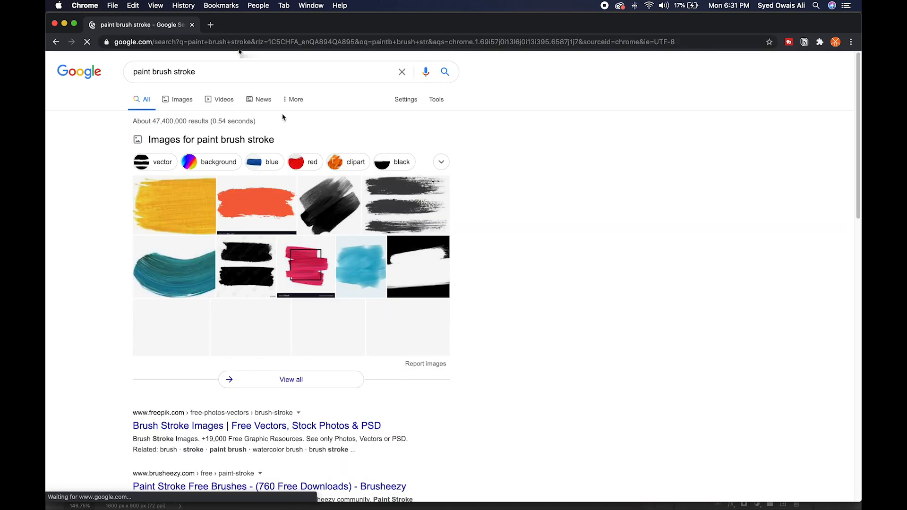
click(217, 71)
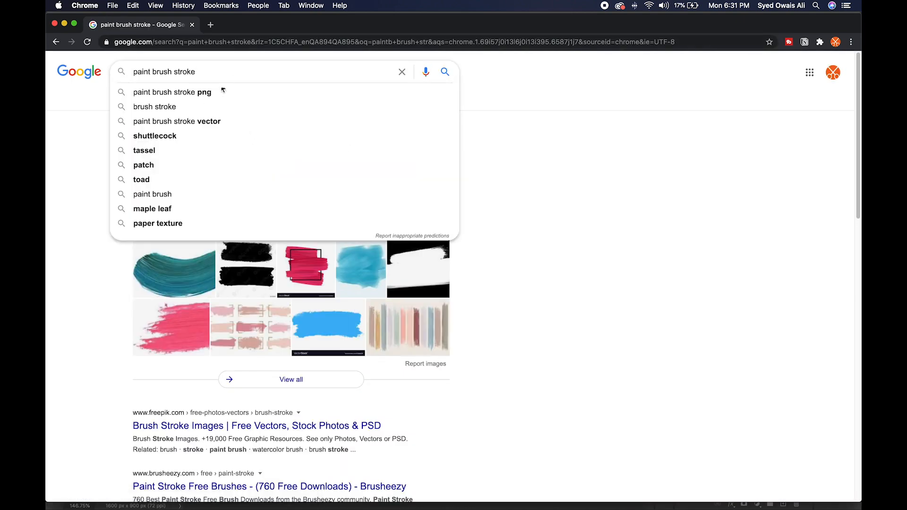
click(223, 89)
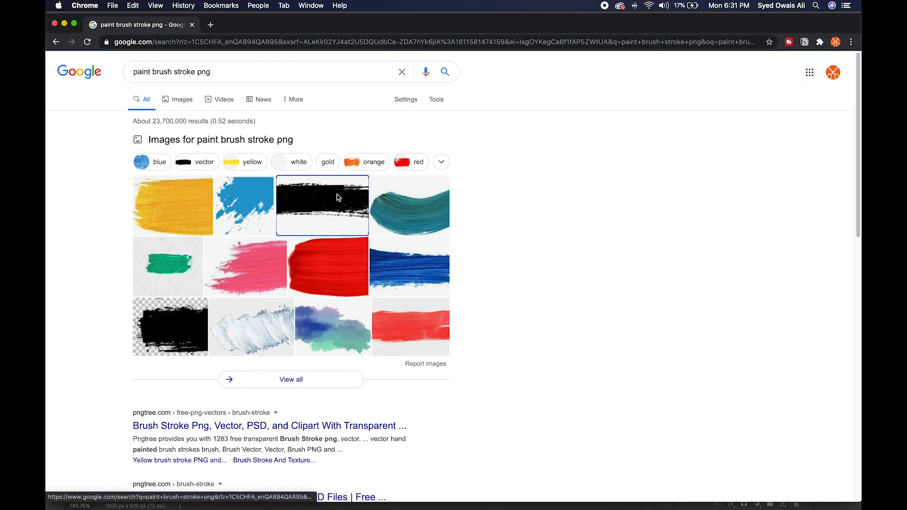
- Open the black brush stroke image from PNG All and save it to Downloads as the PNG image "unnamed (5)"
click(338, 196)
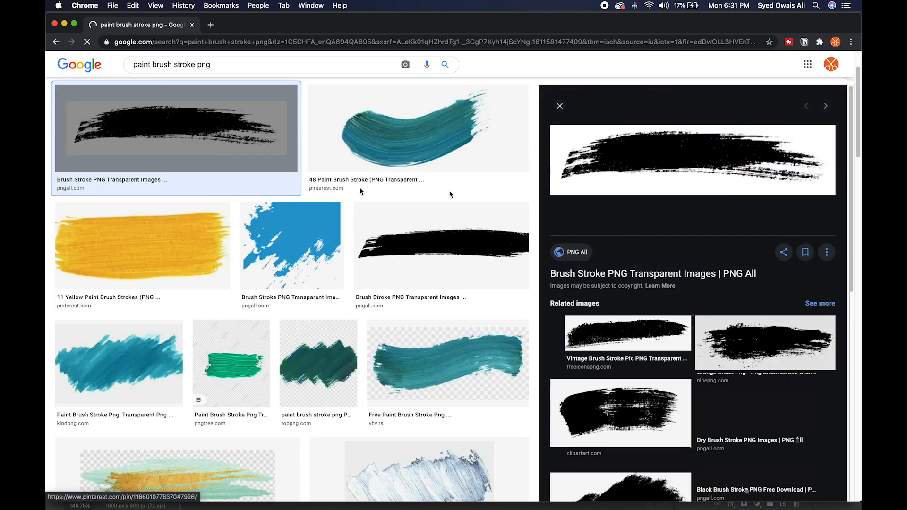
right_click(714, 143)
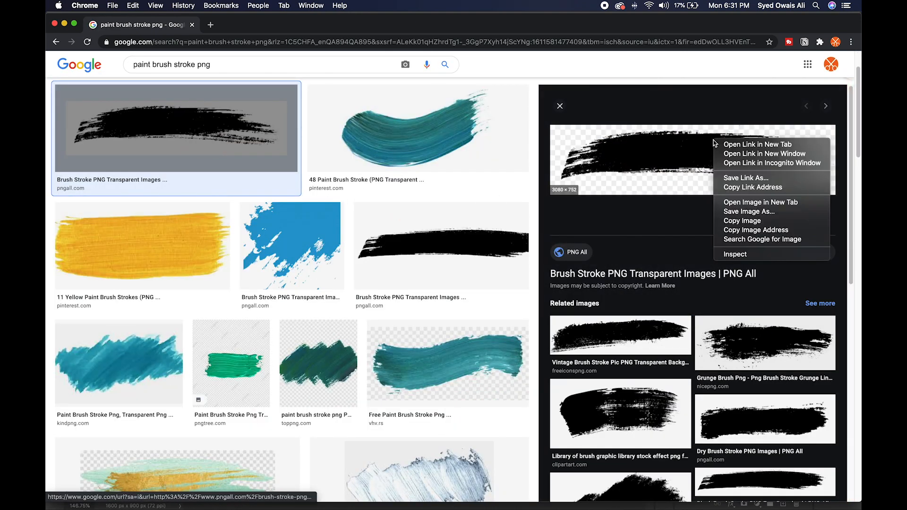
click(748, 211)
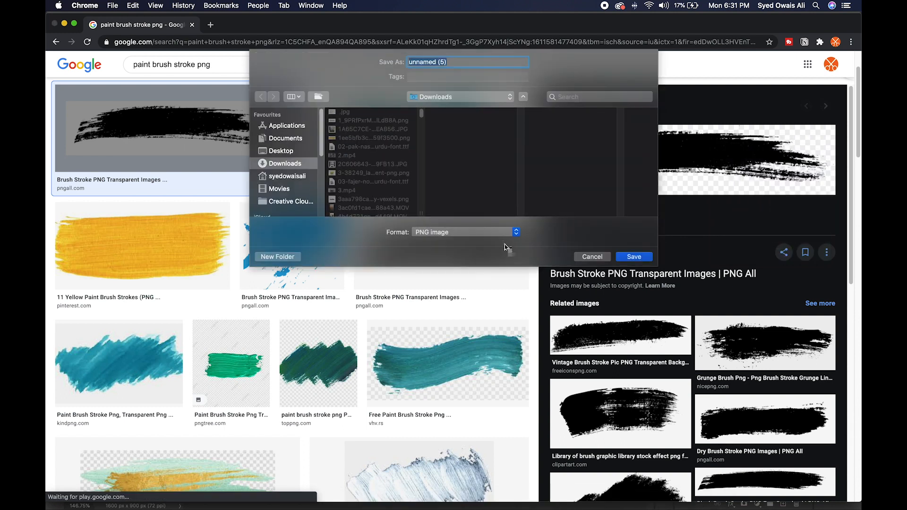
click(633, 257)
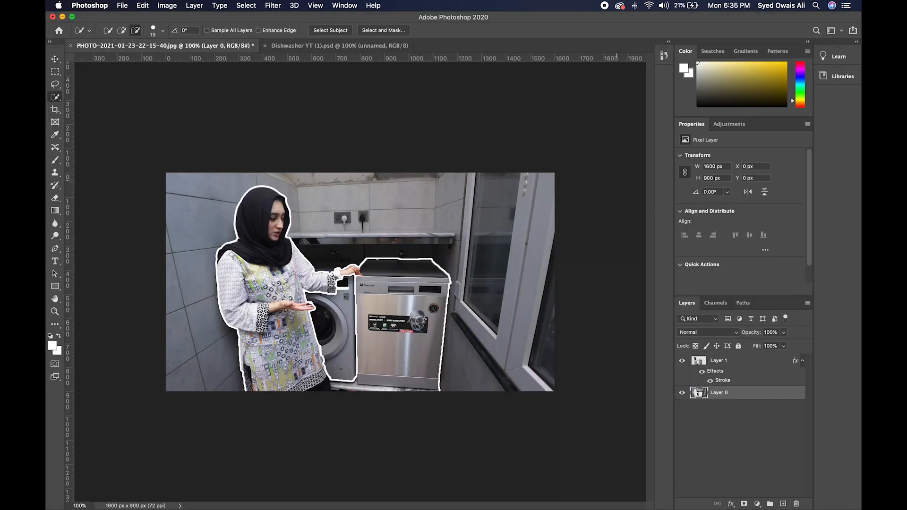
- Place unnamed (5).png from Downloads into the Photoshop photo document, positioning the brush stroke over the wall above the dishwasher
mouse_move(343, 493)
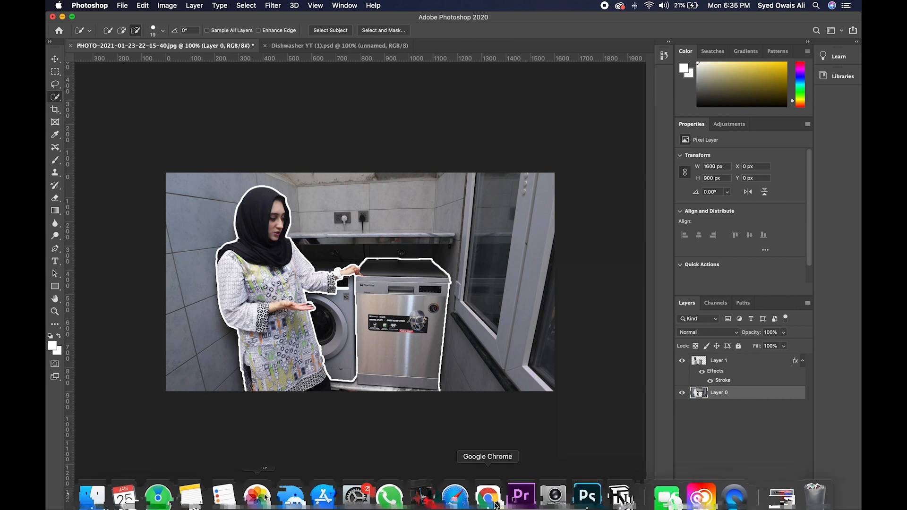
click(101, 495)
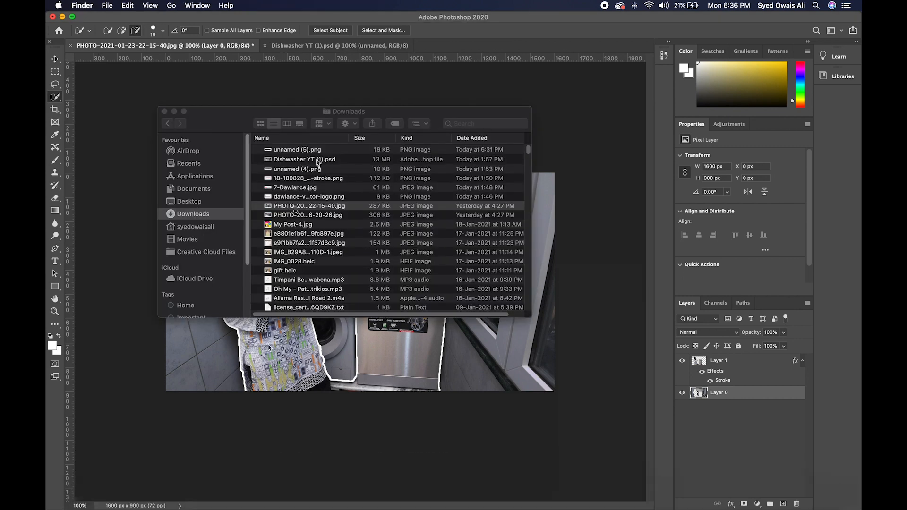
click(335, 152)
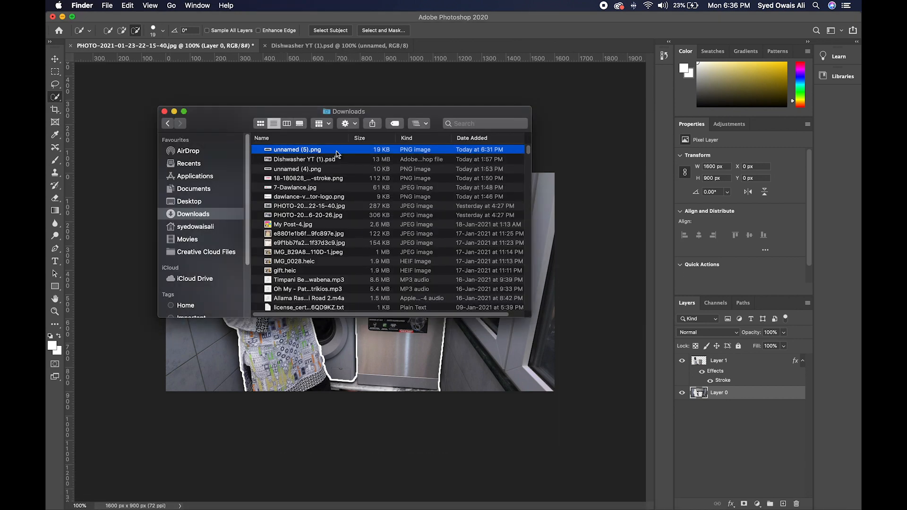
drag(338, 154, 396, 334)
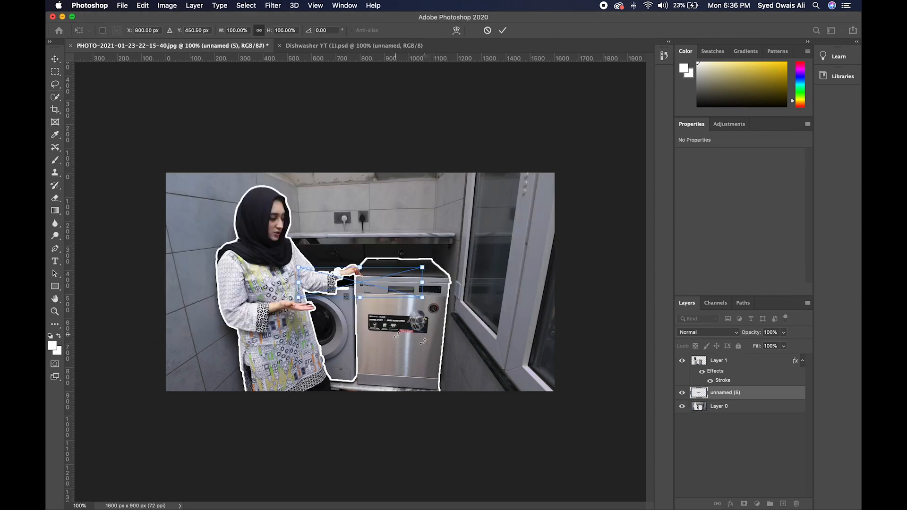
drag(350, 279, 376, 227)
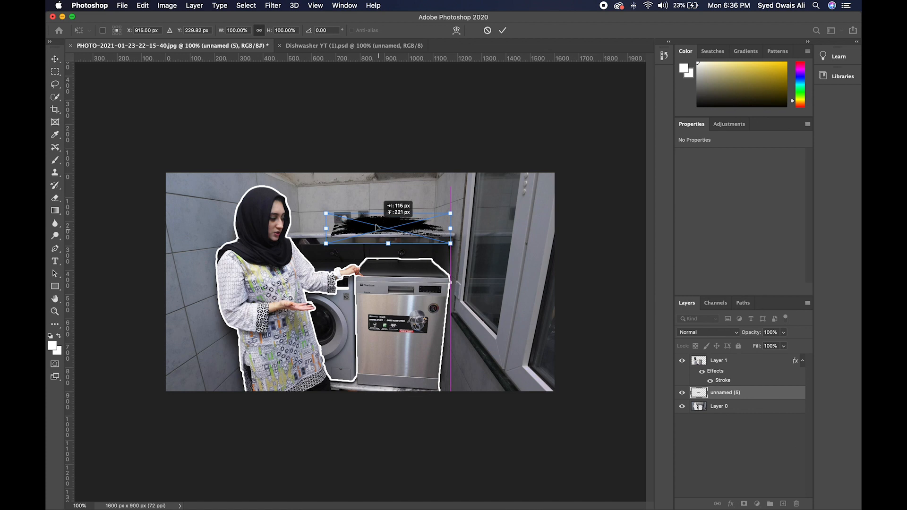
key(Return)
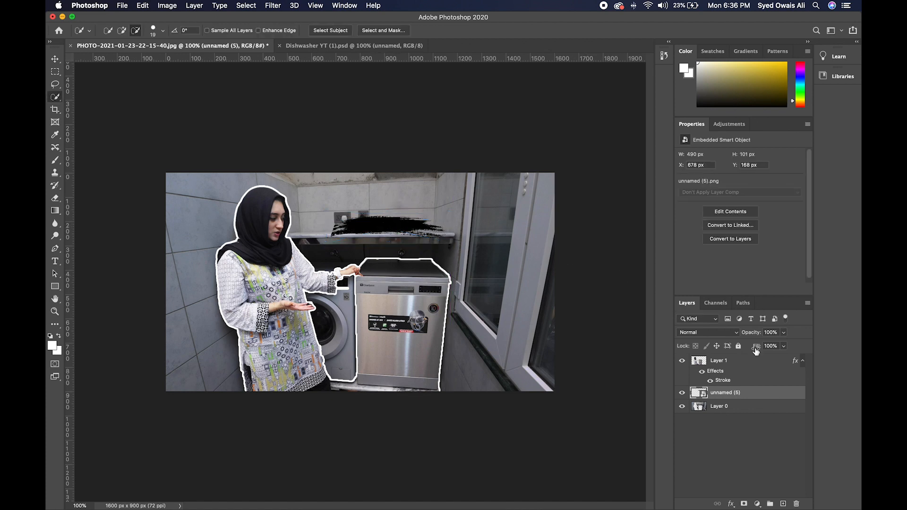
- Add a white Color Overlay to the brush stroke layer and set the layer's opacity to 98%
double_click(769, 393)
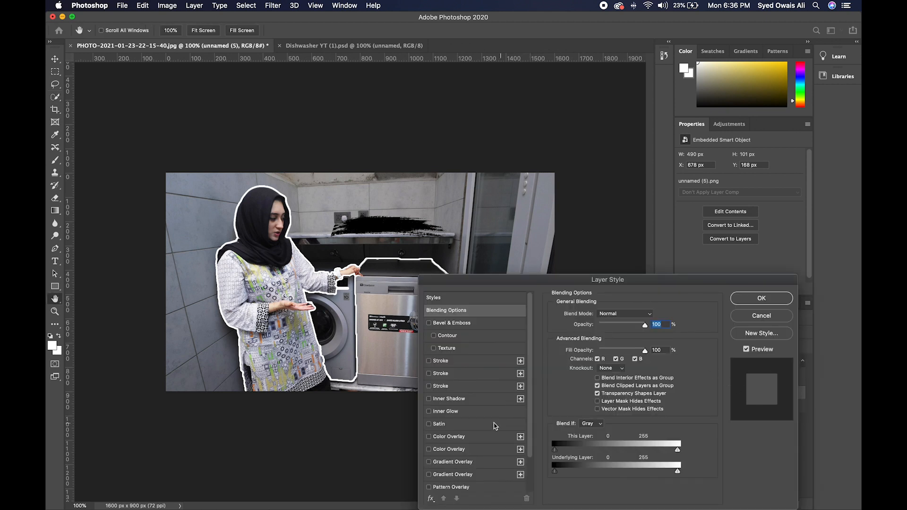
click(457, 454)
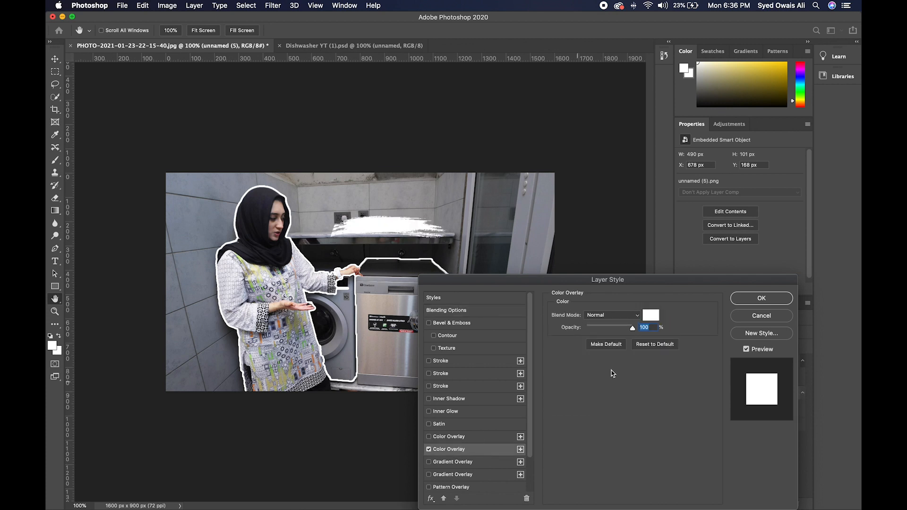
click(761, 299)
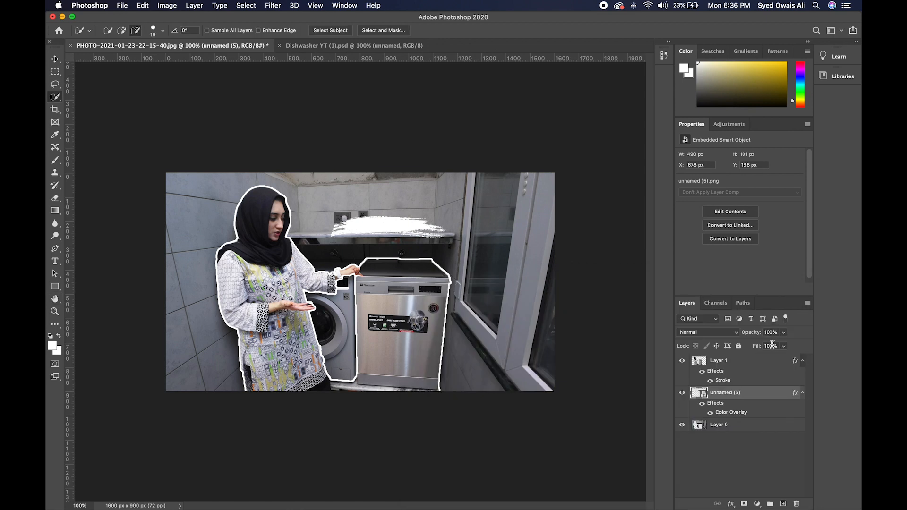
mouse_move(757, 336)
mouse_down()
mouse_move(745, 336)
mouse_move(766, 333)
mouse_up()
- Enlarge the brush stroke to about 251% wide and 204% high, rotate it -3.84°, and place it across the upper wall beside the woman
key(ctrl+t)
drag(450, 243, 554, 259)
drag(327, 239, 263, 239)
drag(410, 209, 409, 193)
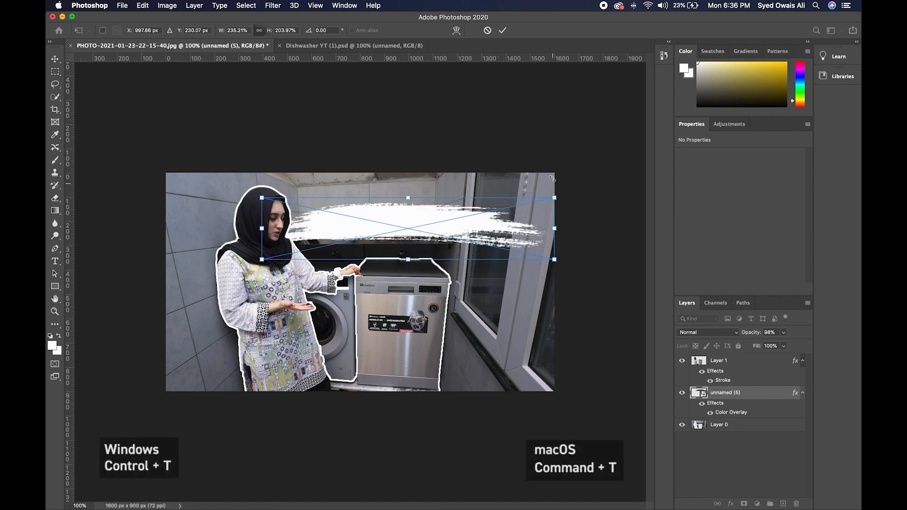
mouse_move(567, 164)
mouse_down()
mouse_move(580, 174)
mouse_move(551, 180)
mouse_up()
drag(469, 206, 460, 198)
mouse_move(545, 210)
mouse_down()
mouse_move(564, 200)
mouse_move(505, 211)
mouse_up()
key(Return)
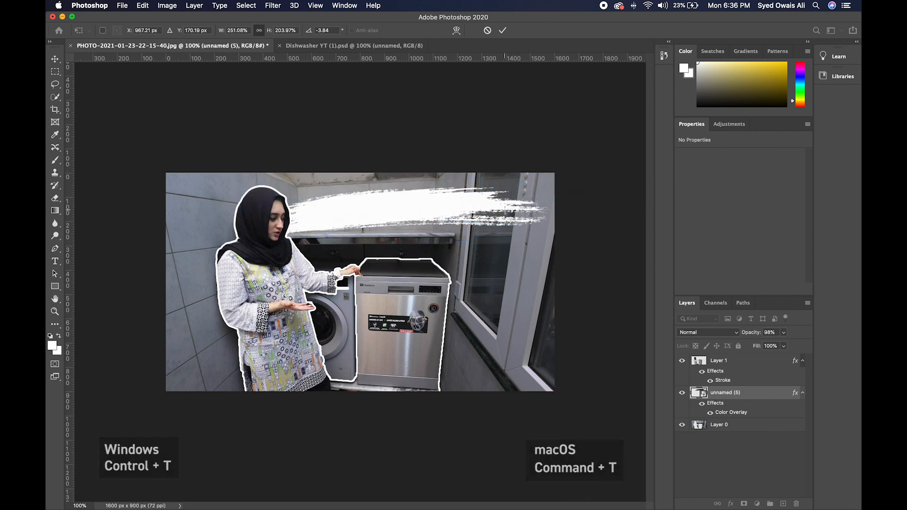
- Add the text "DISHWASHER" in red Birra font at 123 pt over the dishwasher area
key(w)
key(t)
drag(322, 247, 547, 312)
text(DISHWASHER)
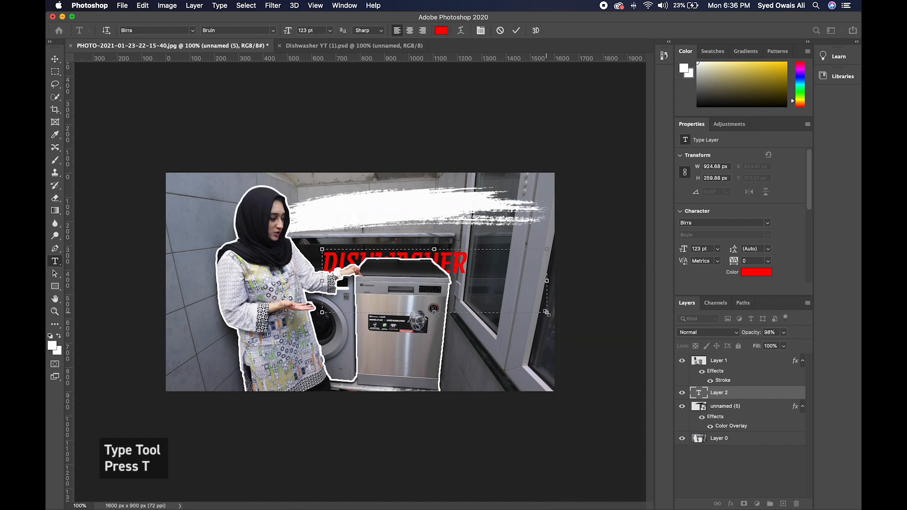
- Move the DISHWASHER text onto the brush stroke, rotate it -3.43° and enlarge it to about 162 pt
mouse_move(547, 312)
mouse_down()
mouse_move(481, 282)
mouse_move(459, 245)
mouse_move(459, 212)
mouse_move(488, 236)
mouse_up()
click(55, 59)
key(super+t)
drag(435, 220, 454, 219)
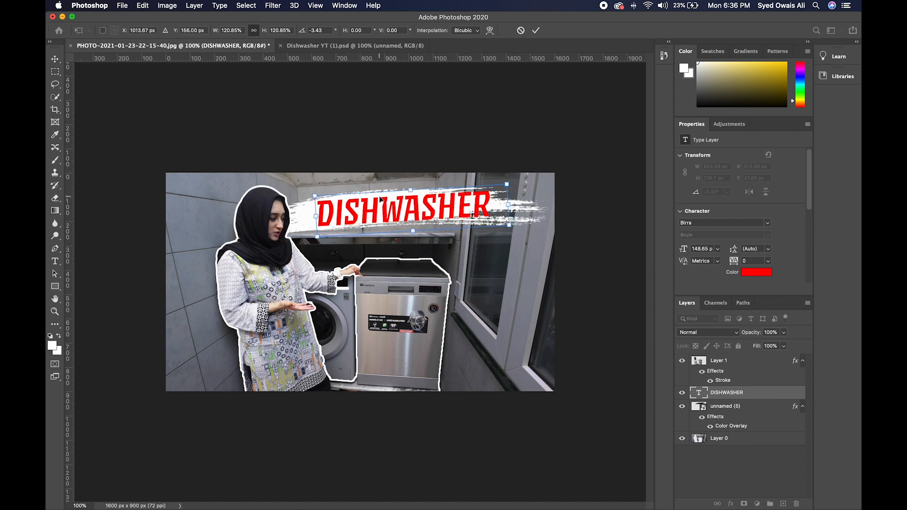
drag(315, 195, 300, 189)
key(Return)
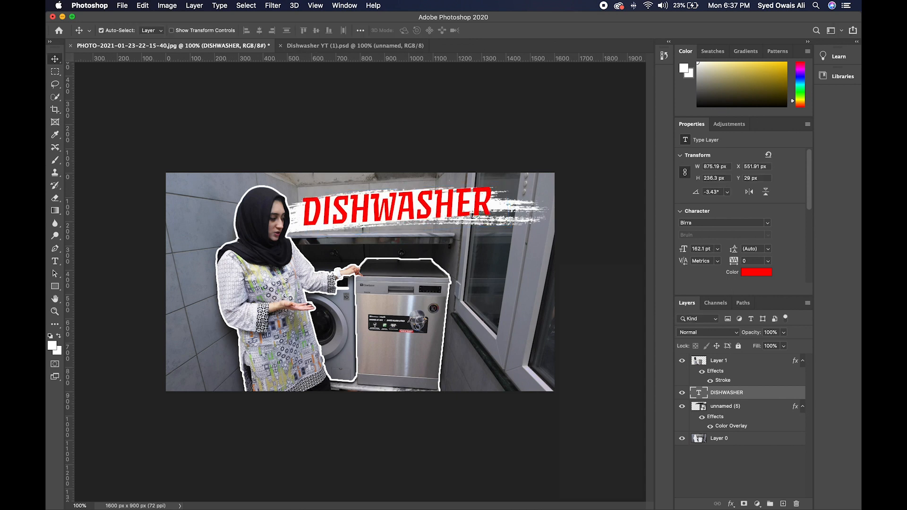
- Add a white 6 px outside Stroke to the DISHWASHER text layer
double_click(794, 391)
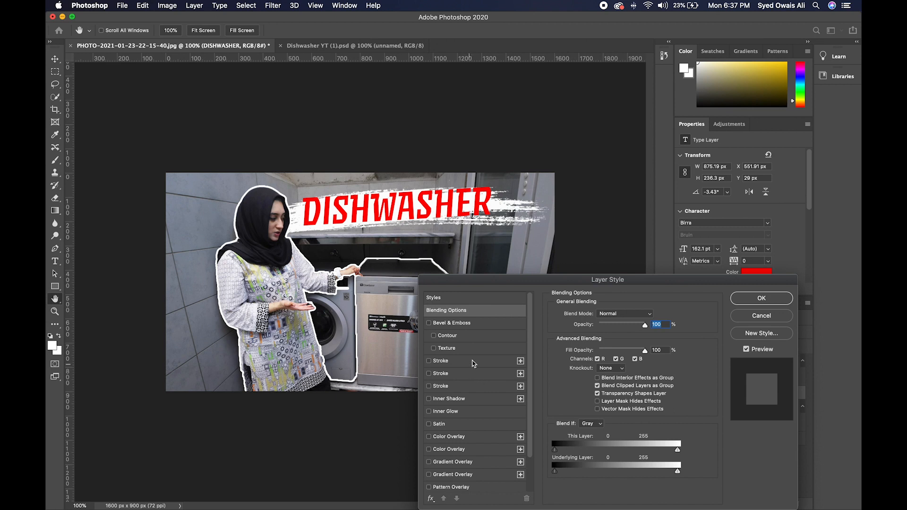
click(475, 359)
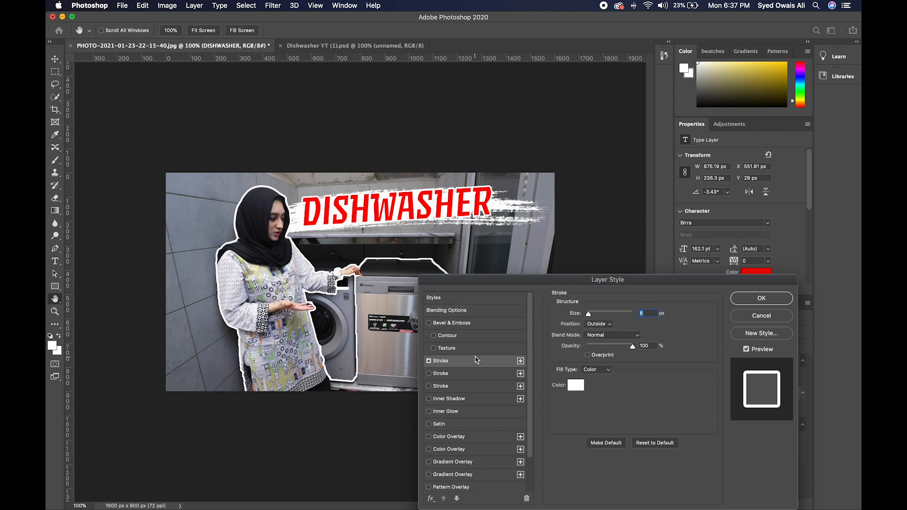
click(782, 298)
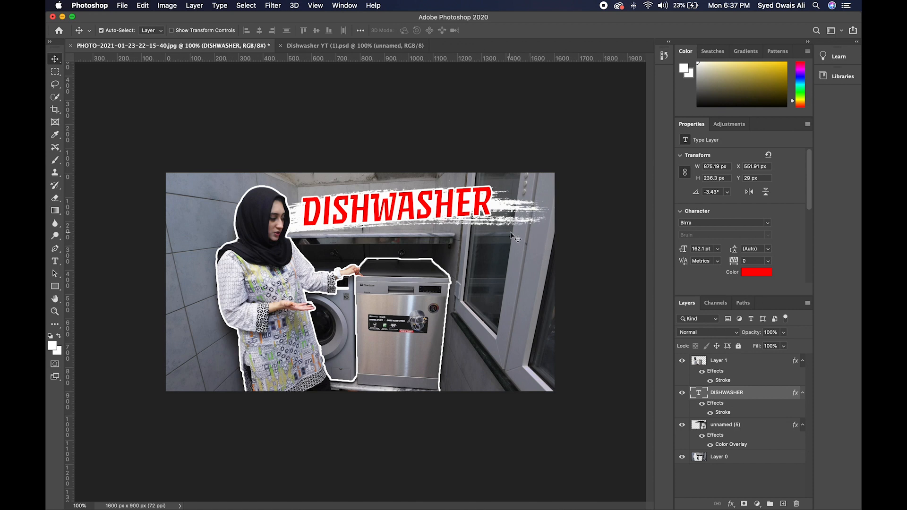
- Draw a white rectangle of about 1121 by 137 px beneath the DISHWASHER title, reaching past the photo's right edge
click(56, 287)
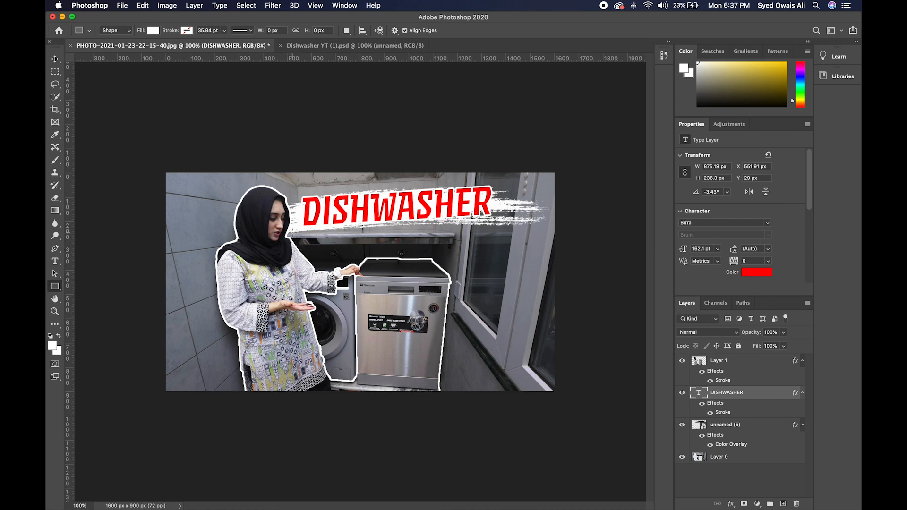
drag(289, 232, 561, 263)
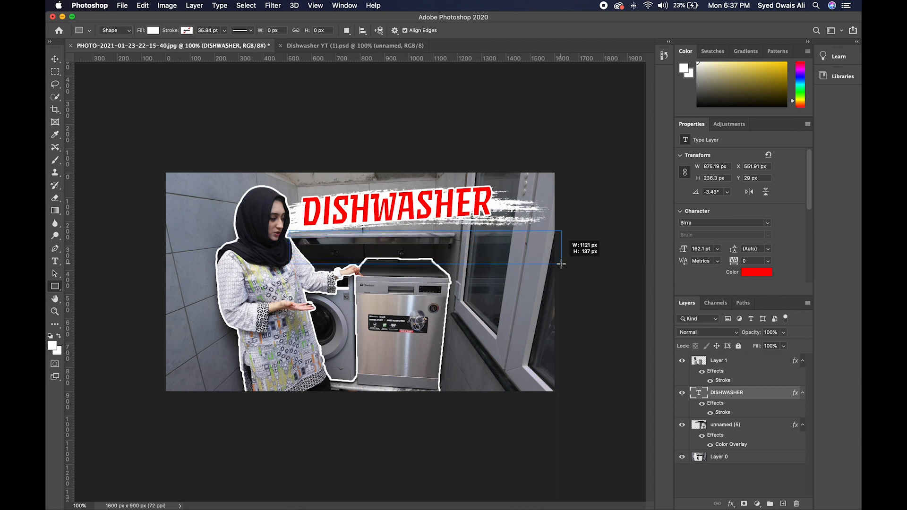
drag(561, 264, 561, 263)
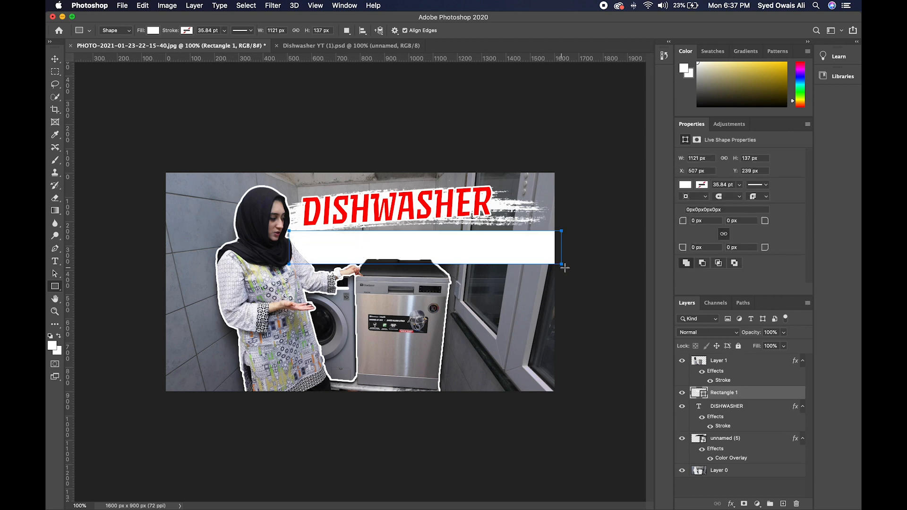
- Apply a linear dark-to-bright-blue Gradient Overlay at 99° to the rectangle
double_click(800, 397)
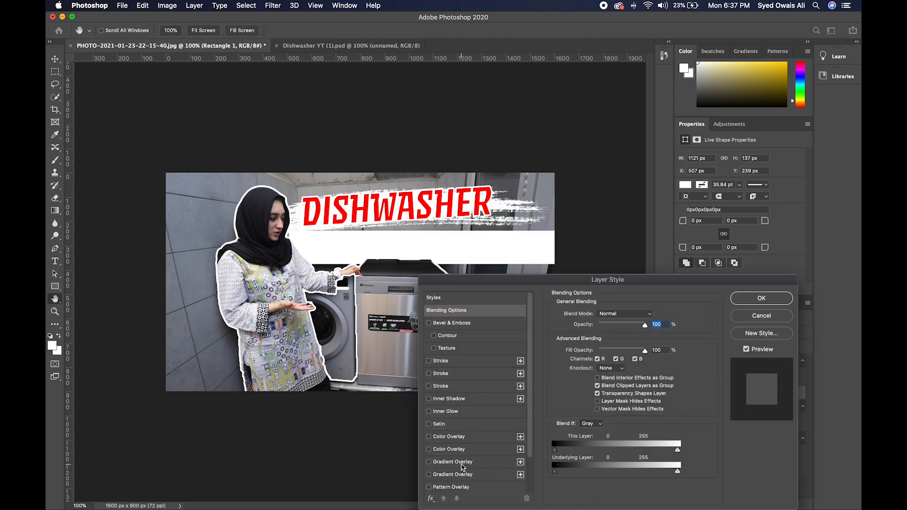
click(462, 467)
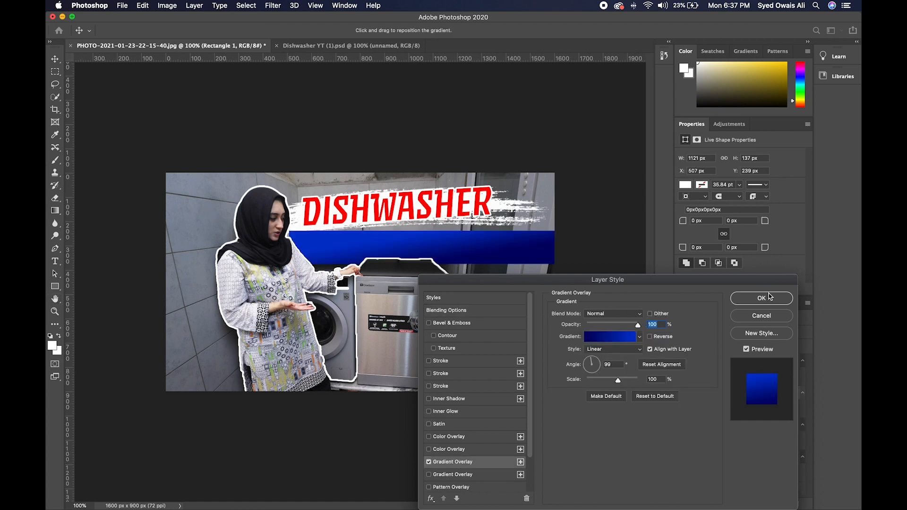
click(756, 302)
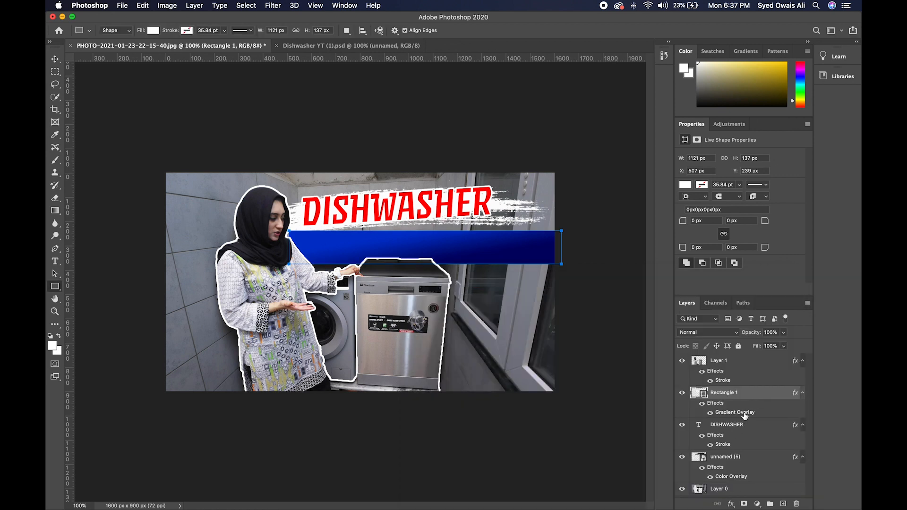
double_click(744, 416)
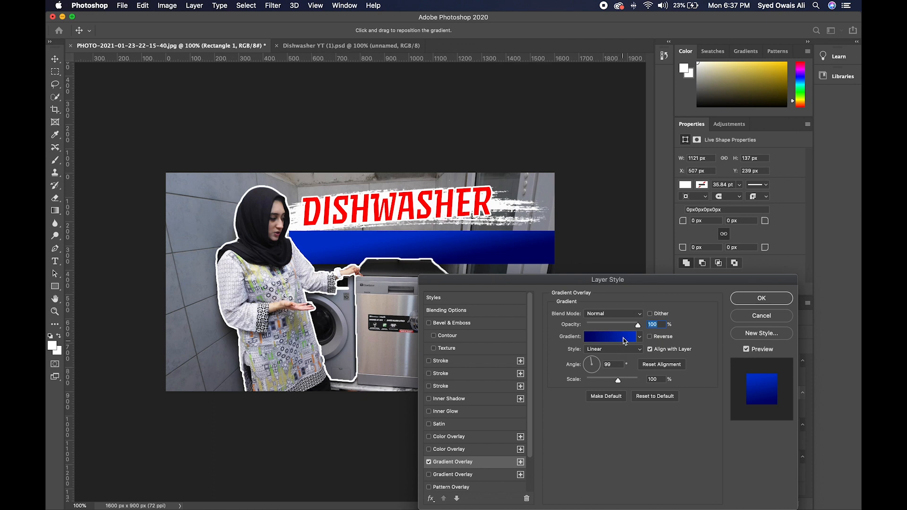
click(625, 341)
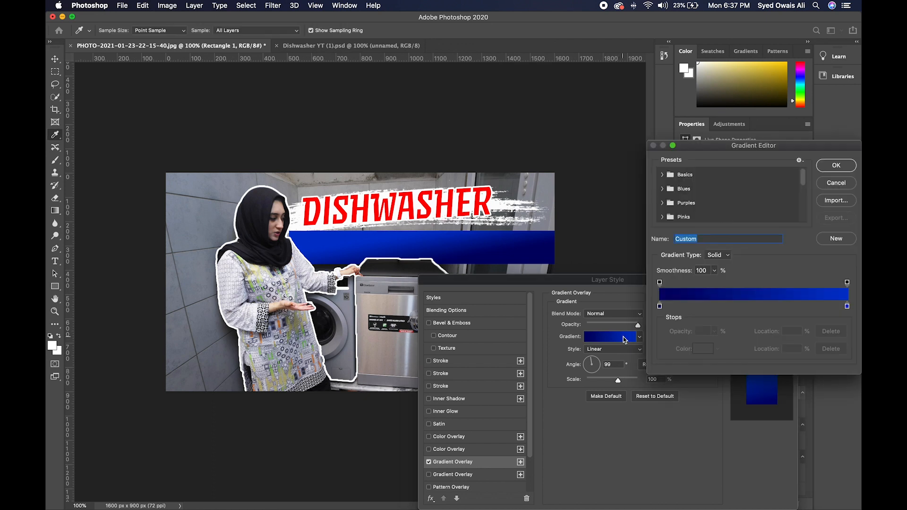
click(660, 306)
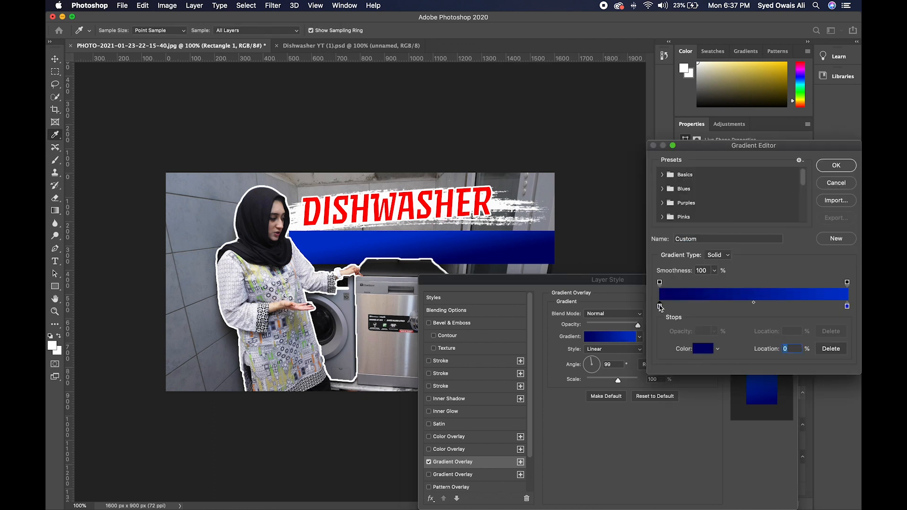
double_click(660, 306)
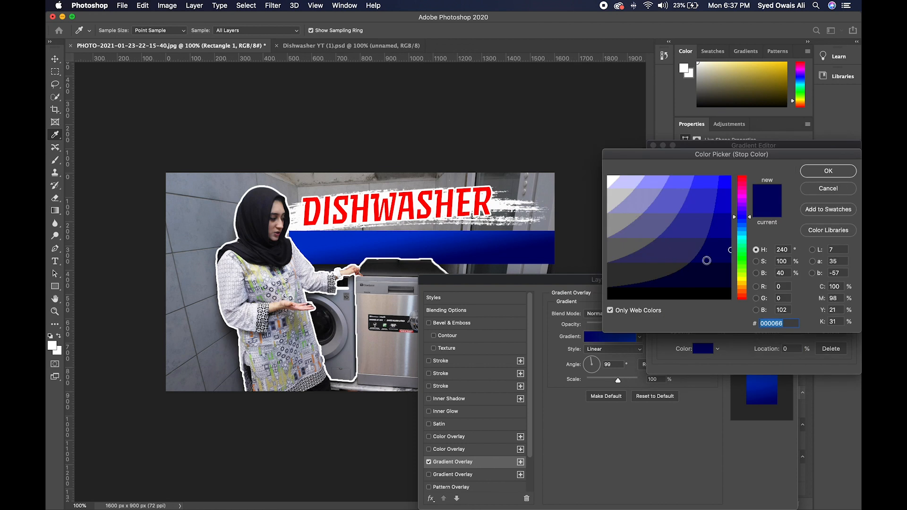
mouse_move(699, 187)
mouse_down()
mouse_move(659, 218)
mouse_move(636, 262)
mouse_move(620, 221)
mouse_up()
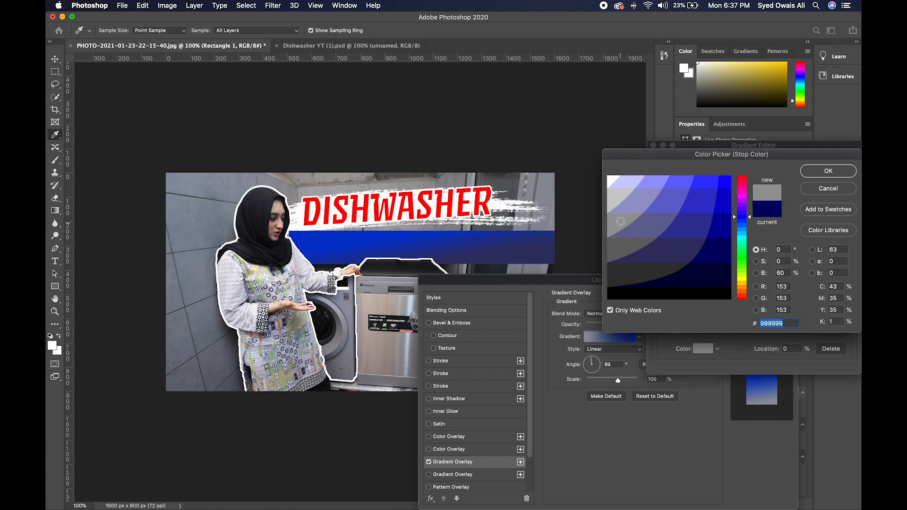
click(615, 184)
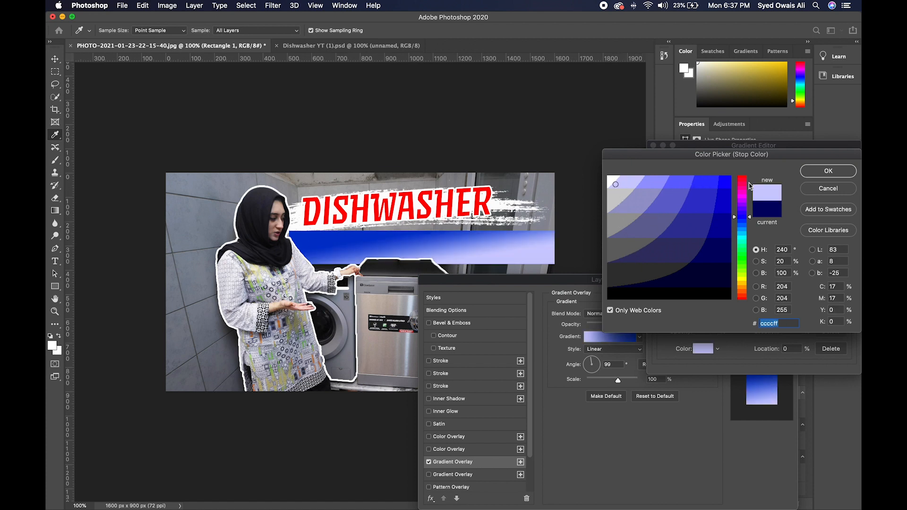
click(745, 185)
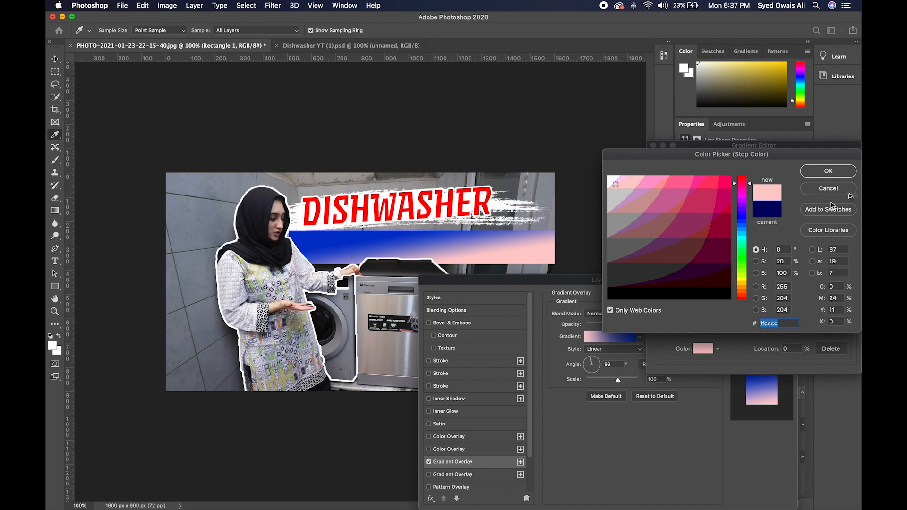
click(847, 192)
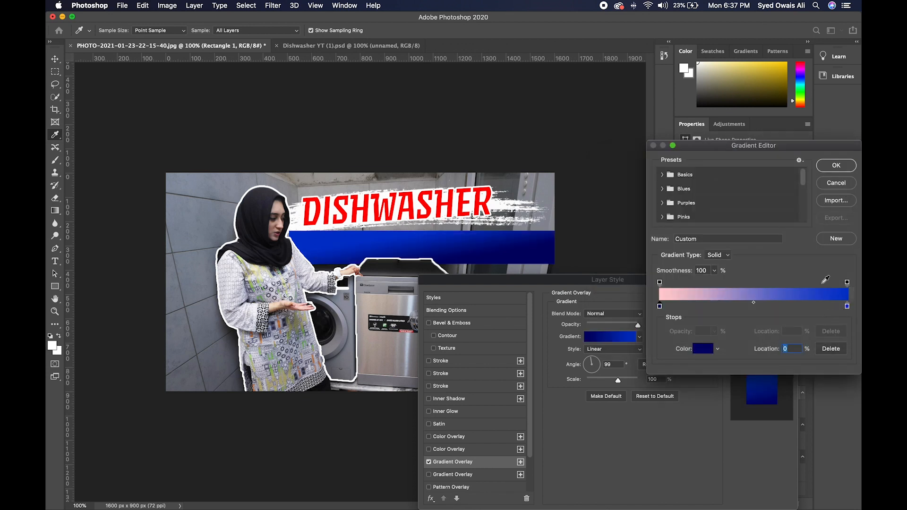
double_click(847, 306)
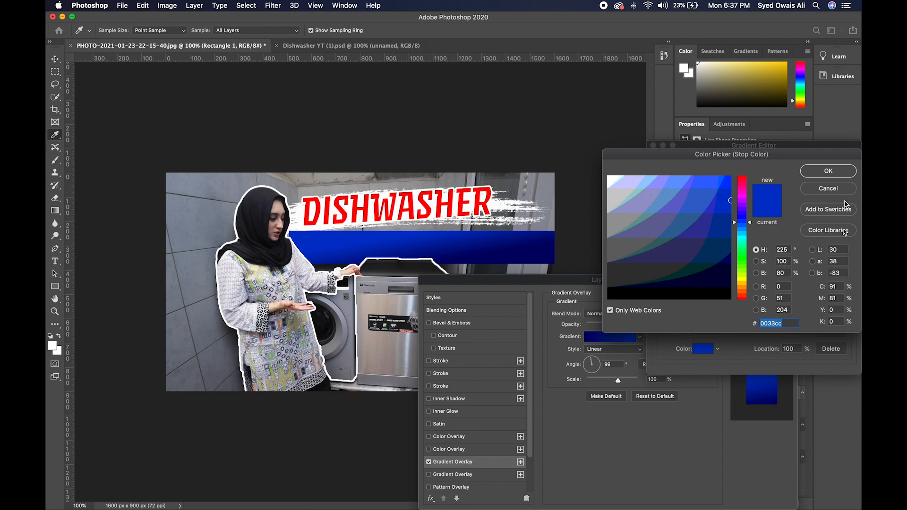
click(843, 189)
click(842, 188)
click(776, 301)
- Widen the blue rectangle to about 1176 px, raise it to Y 214.5 px, and move its layer directly above Layer 0
key(v)
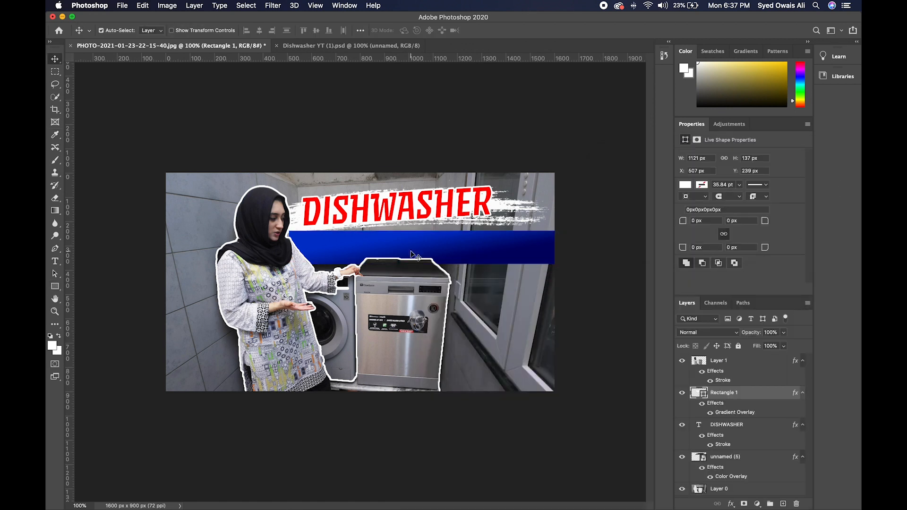
key(super+t)
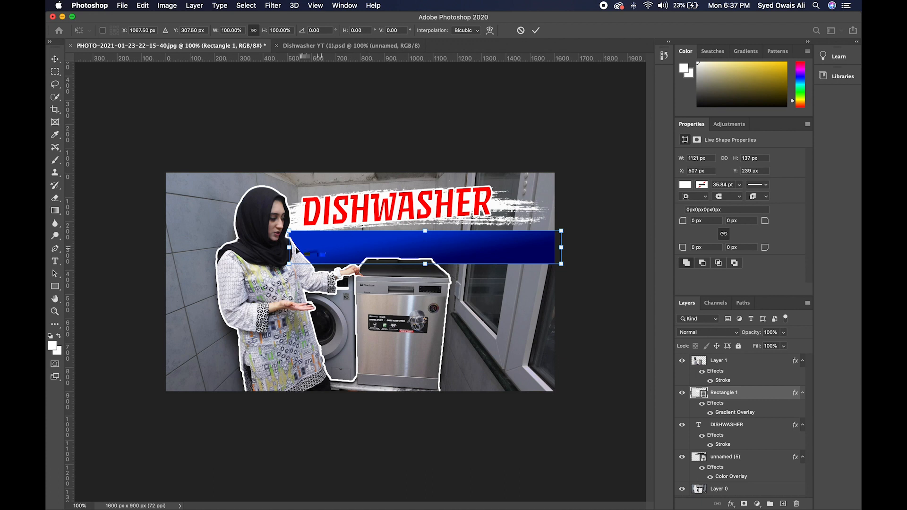
drag(293, 247, 280, 247)
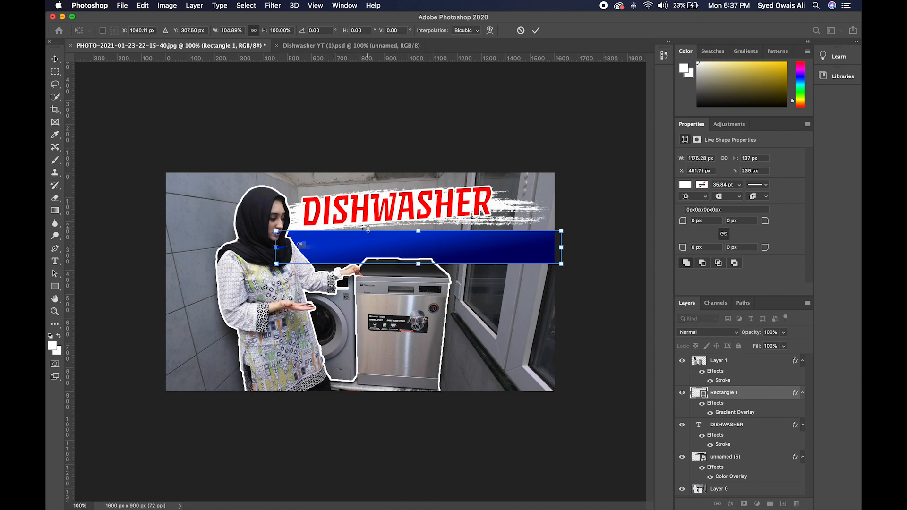
drag(390, 238, 392, 233)
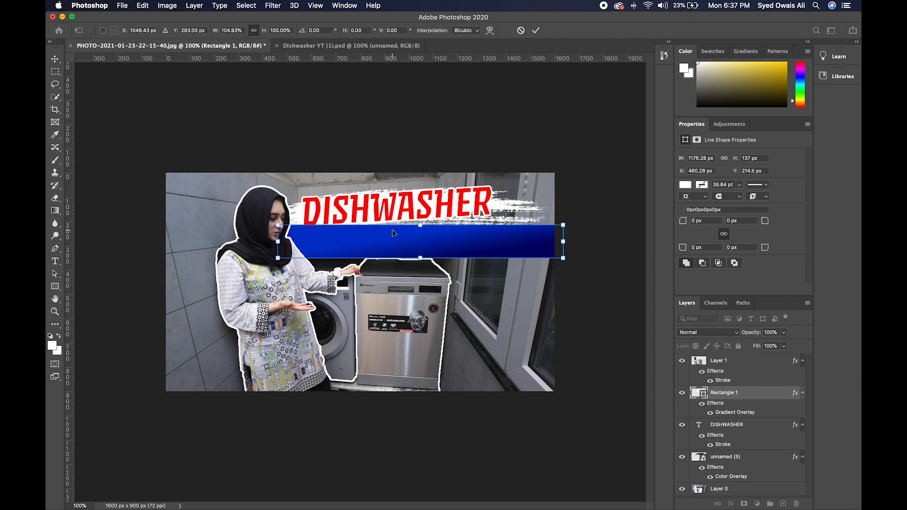
key(Return)
drag(728, 393, 732, 479)
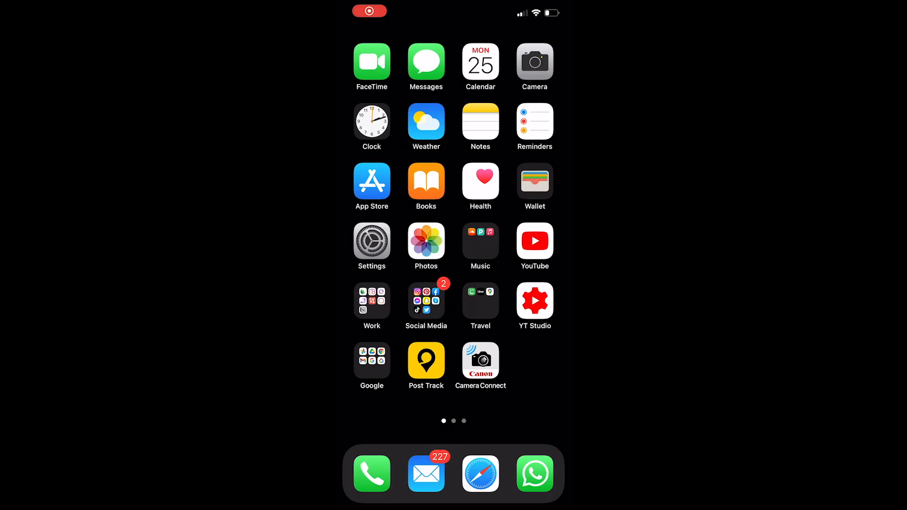
- Open Notion on the phone and create a new content page titled Dishwasher
click(372, 301)
click(399, 307)
click(531, 297)
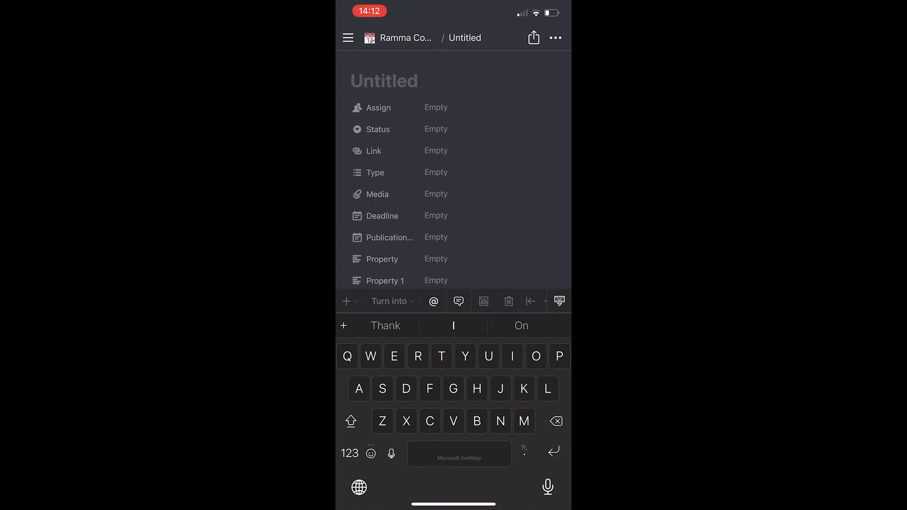
text(Dishwasher)
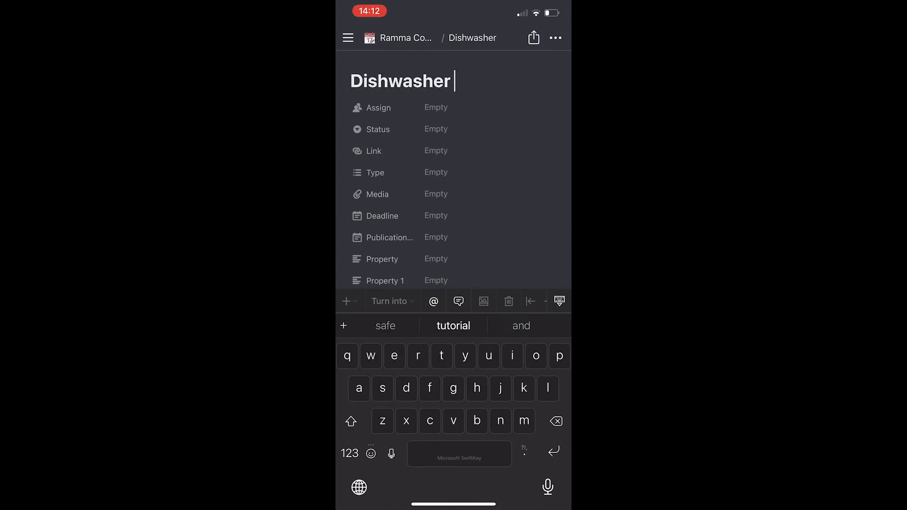
- Write the Urdu question "کیسے برتن دھوتا ہے؟" in the Dishwasher page's body, using the Urdu keyboard
scroll(453, 170, down, 3)
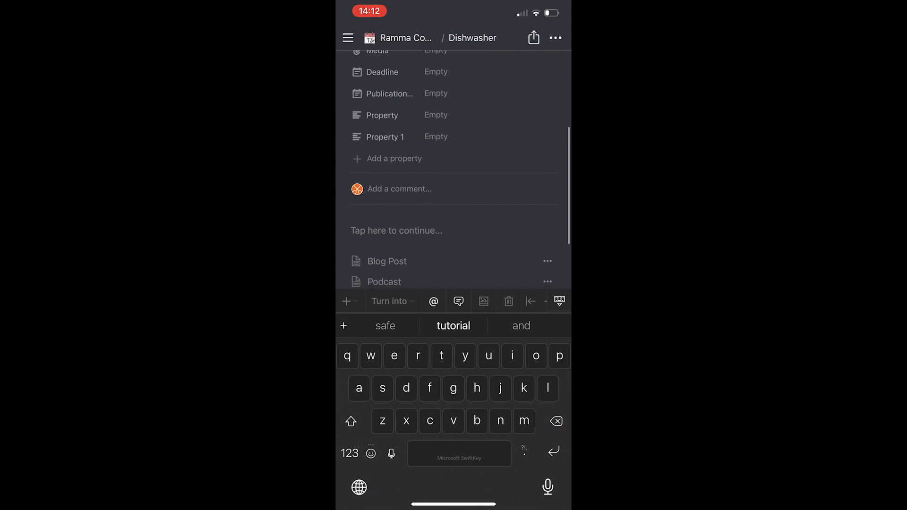
click(397, 229)
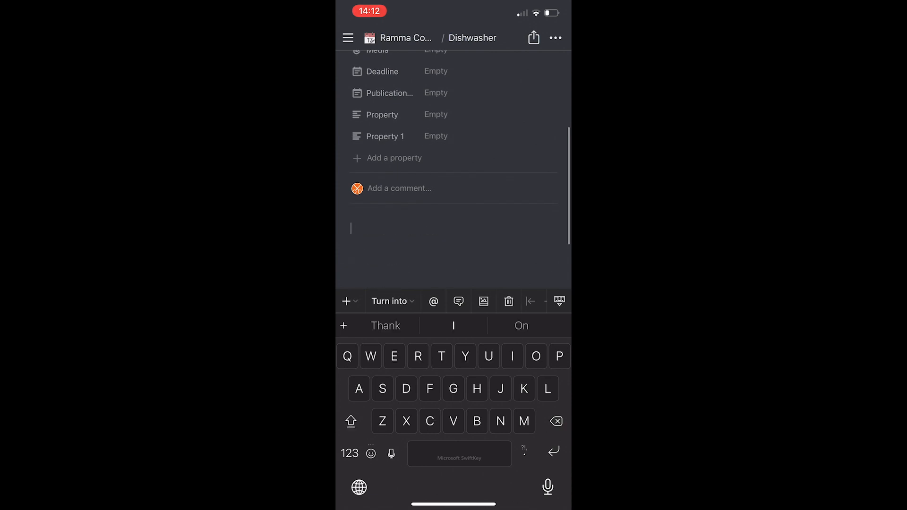
click(359, 487)
click(398, 398)
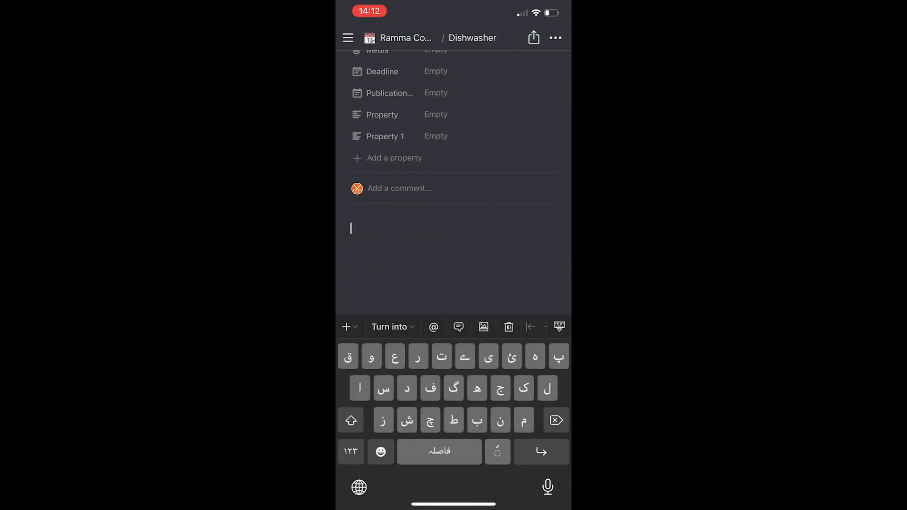
text(لی)
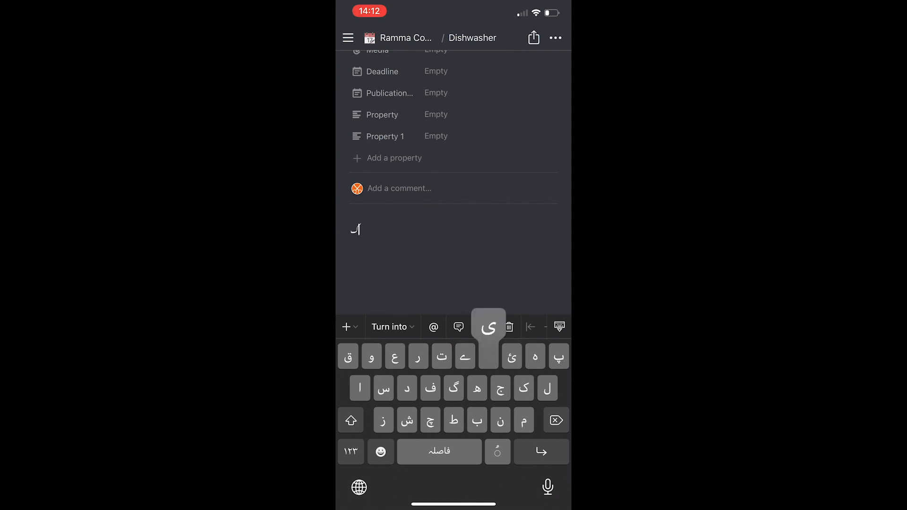
text(سے )
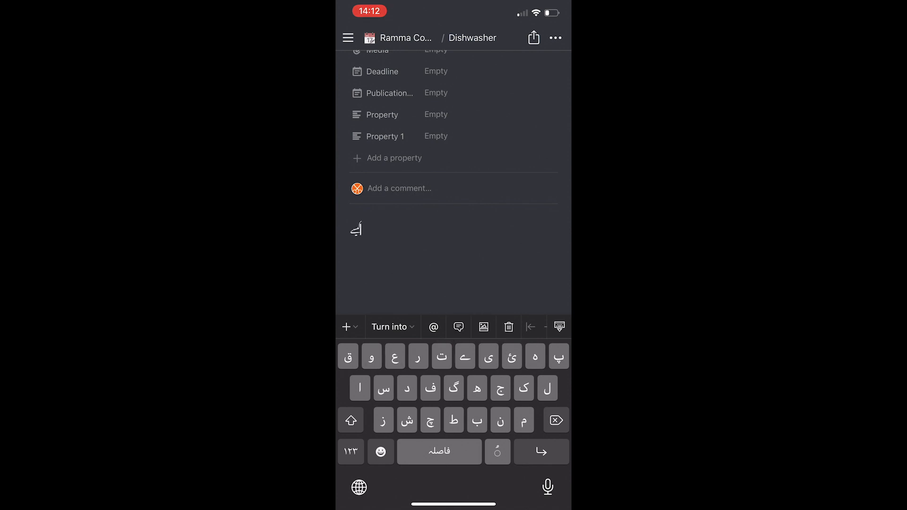
text(برتن دھوتا)
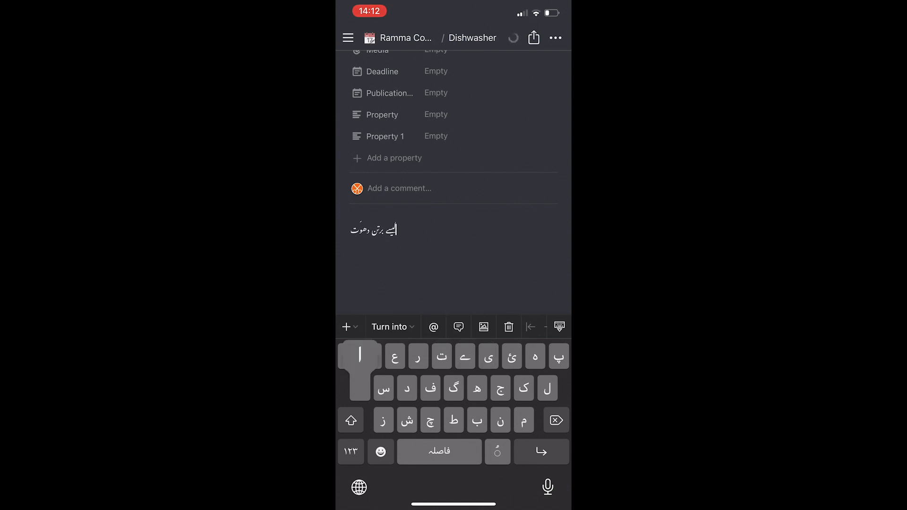
text( ہ)
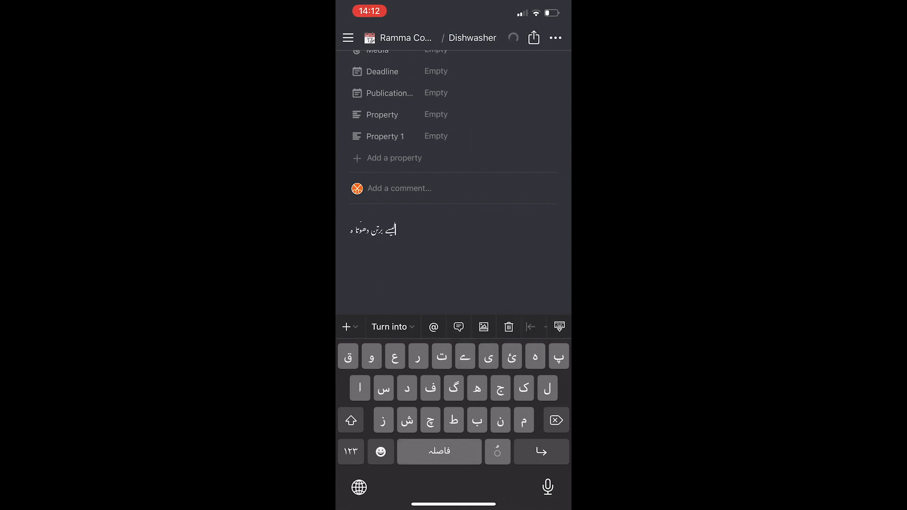
text(ے)
click(351, 451)
text(؟)
key(Return)
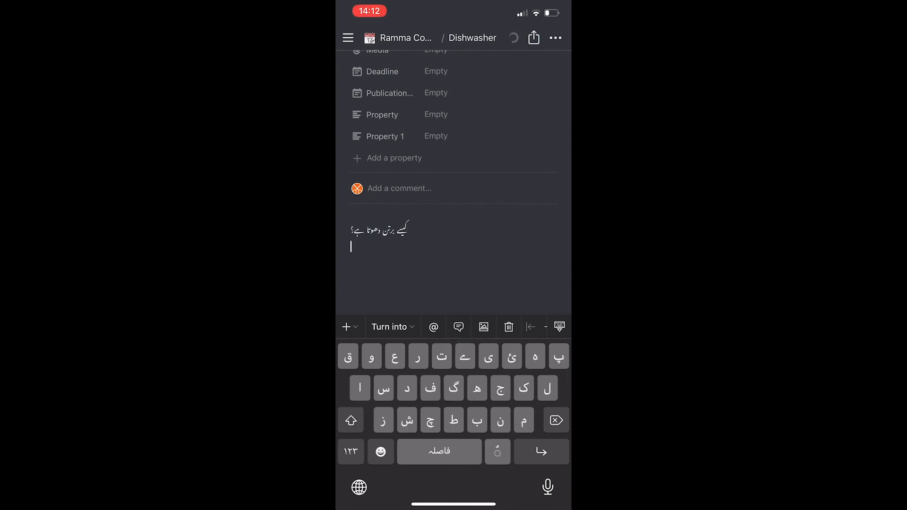
scroll(453, 179, up, 4)
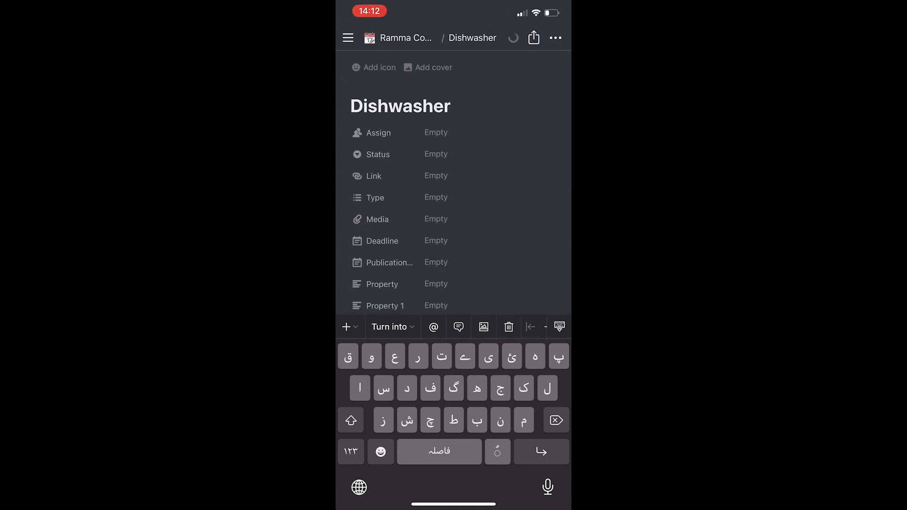
scroll(454, 189, down, 5)
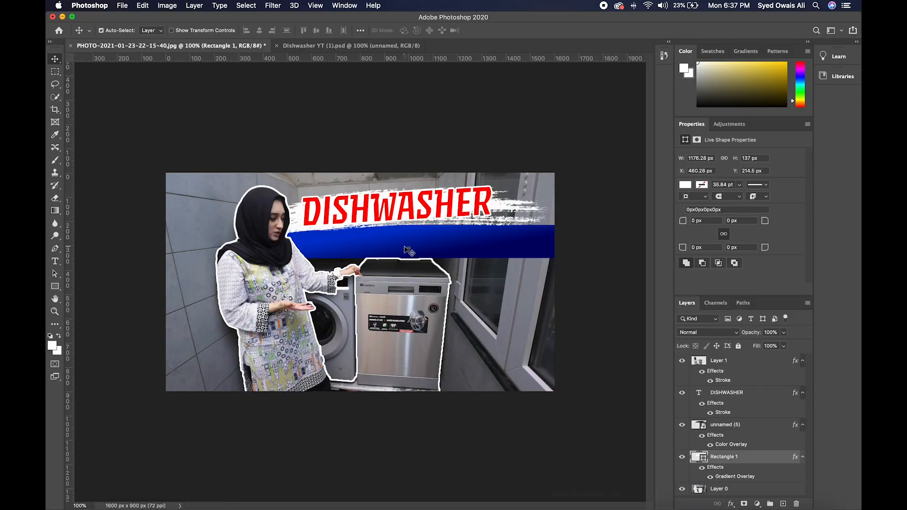
- Switch to Notion on the computer, copy the Urdu question from the Dishwasher page, and close the Notion window
click(622, 491)
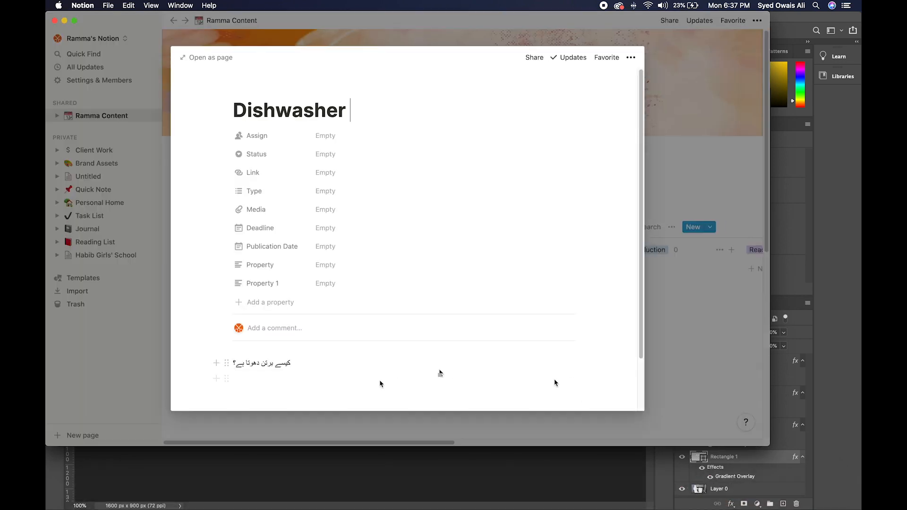
drag(295, 369, 236, 367)
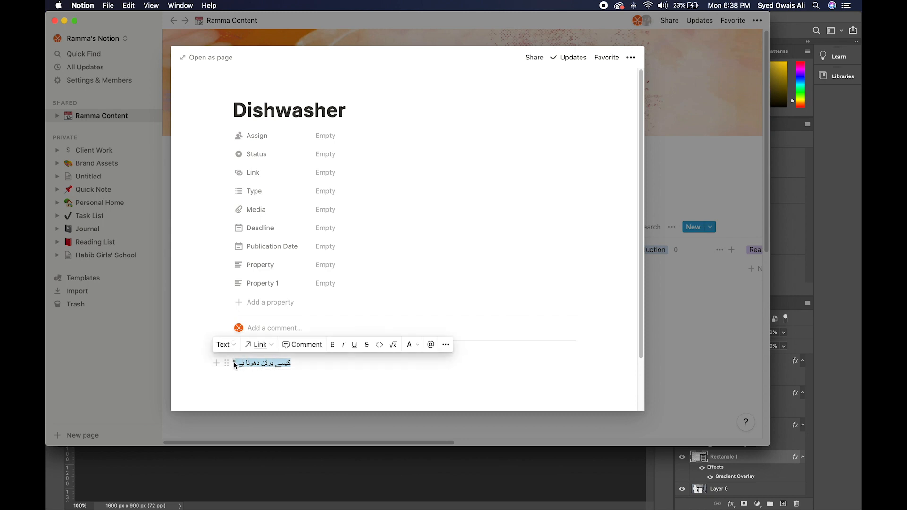
right_click(234, 365)
click(232, 405)
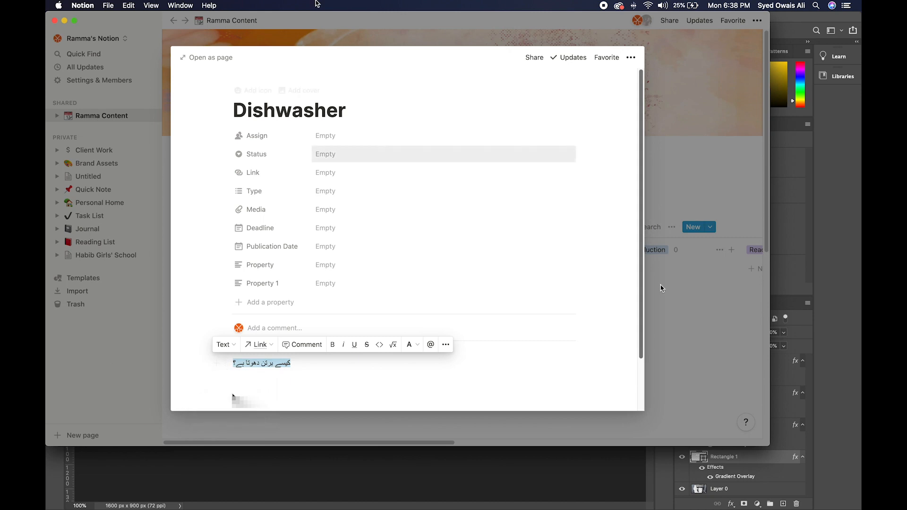
click(55, 21)
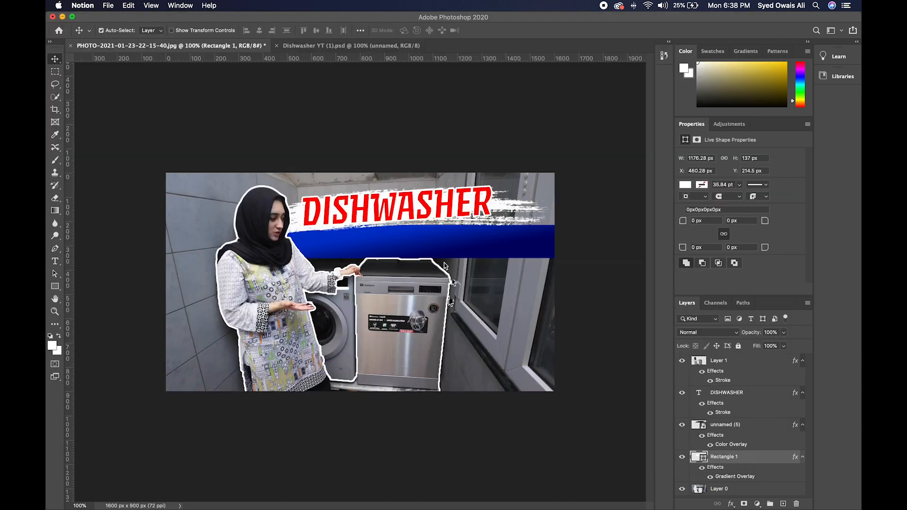
- Paste the Urdu question into a new text box of about 1173 by 285 px over the dishwasher and colour it white
click(397, 335)
key(t)
drag(300, 292, 585, 362)
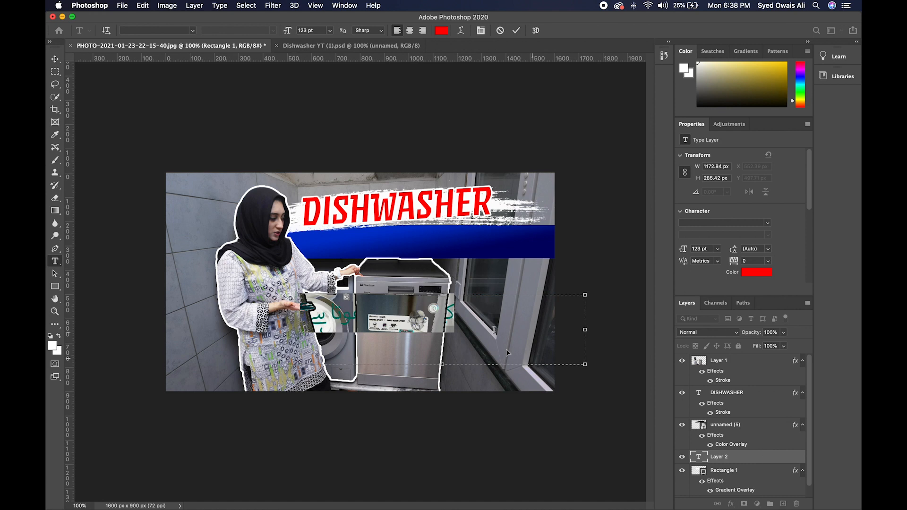
click(441, 31)
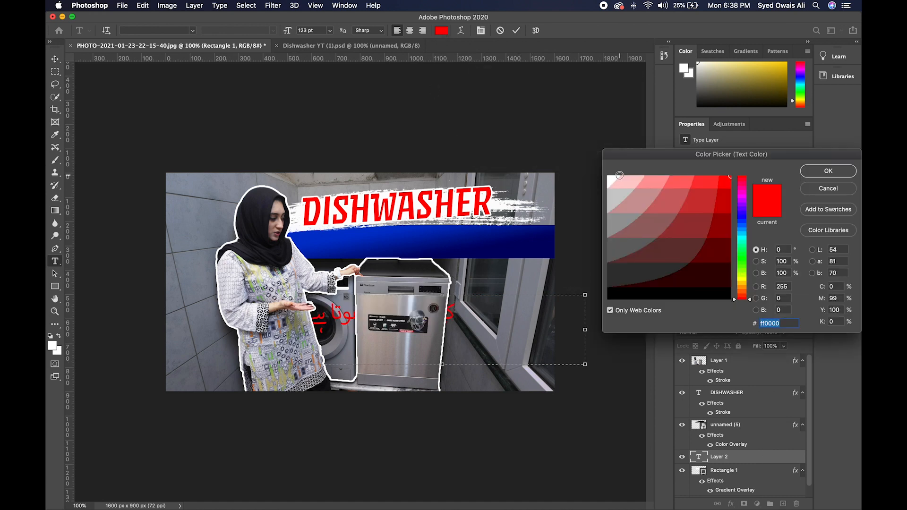
click(602, 170)
click(831, 174)
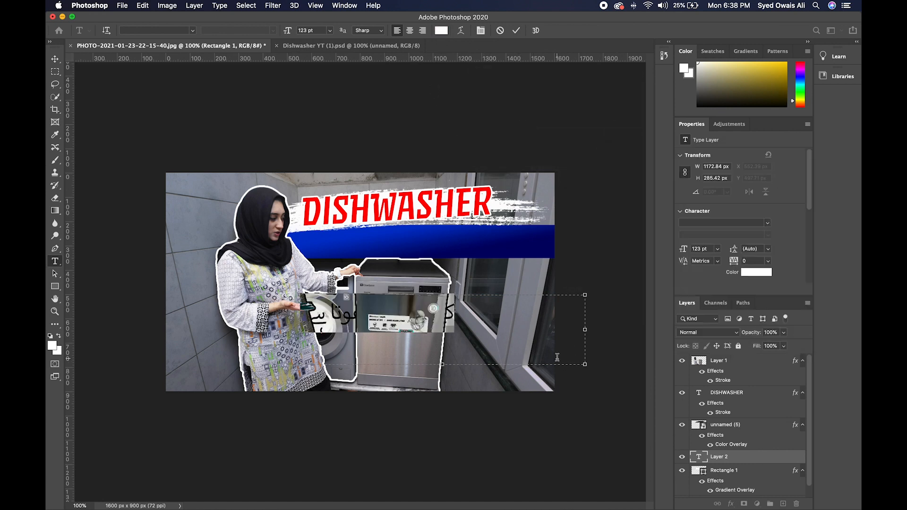
- Shrink the Urdu text box to about 701 by 160 px and move the text onto the blue bar beneath DISHWASHER
drag(584, 365, 469, 334)
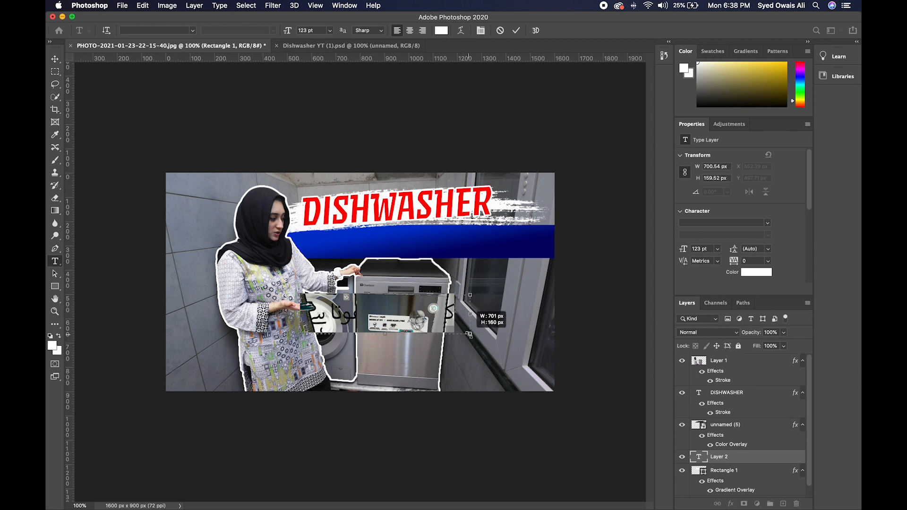
click(54, 59)
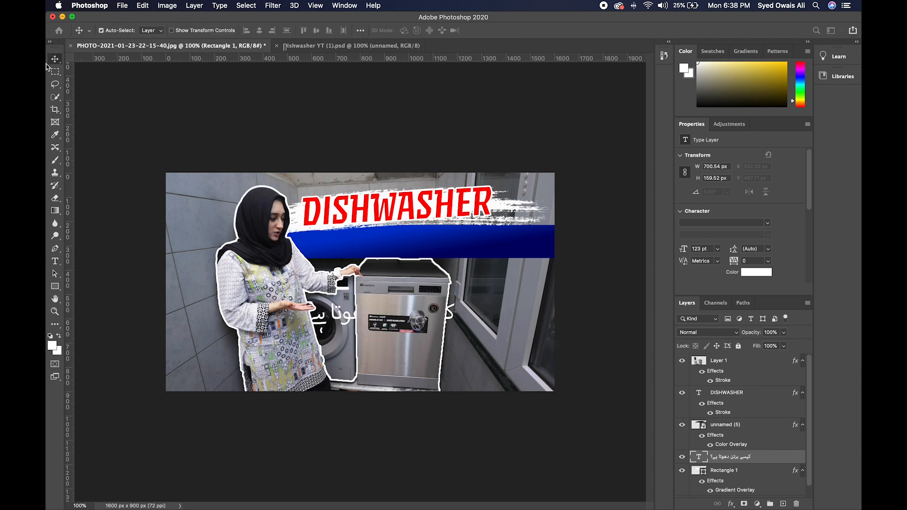
drag(313, 316, 353, 244)
drag(423, 249, 424, 245)
- Add a white 1 px outside Stroke to the Urdu text layer
double_click(803, 457)
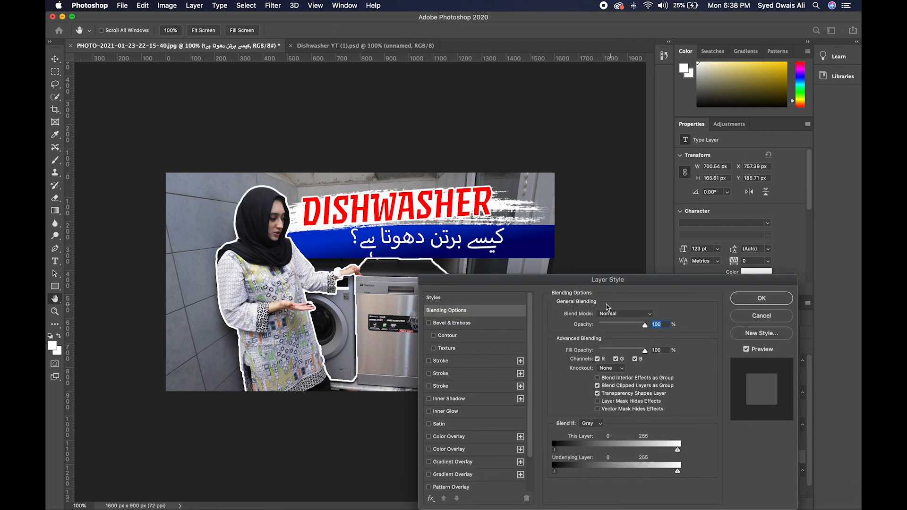
click(438, 373)
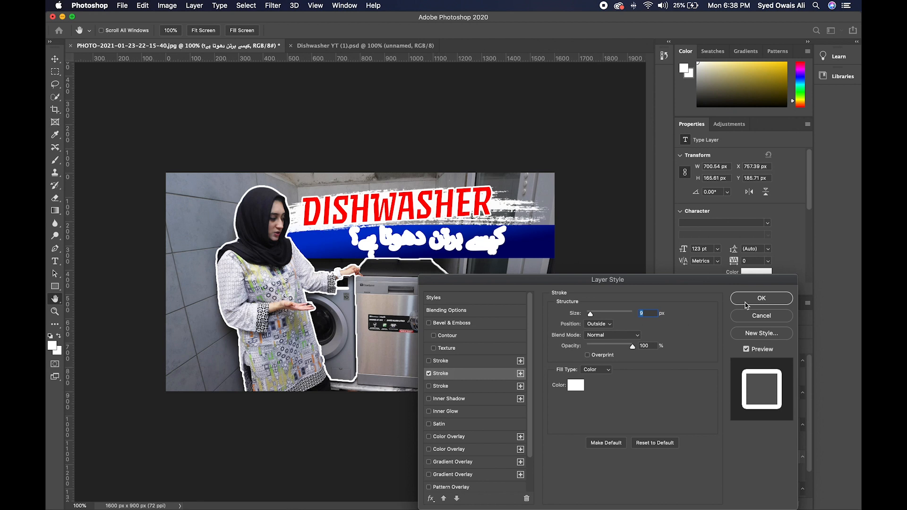
drag(590, 314, 587, 315)
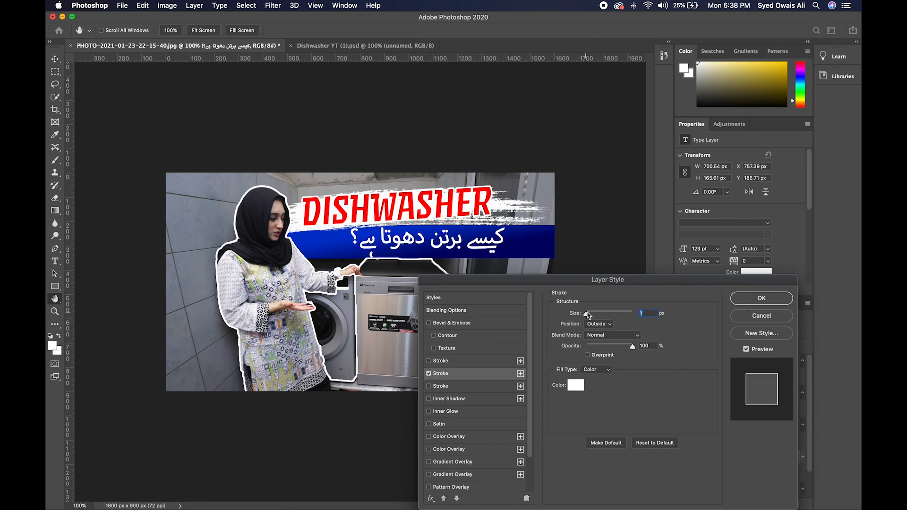
click(778, 300)
- Undo the accidental shift of the blue bar and reposition the Urdu text to about X 698, Y 188 px
click(507, 247)
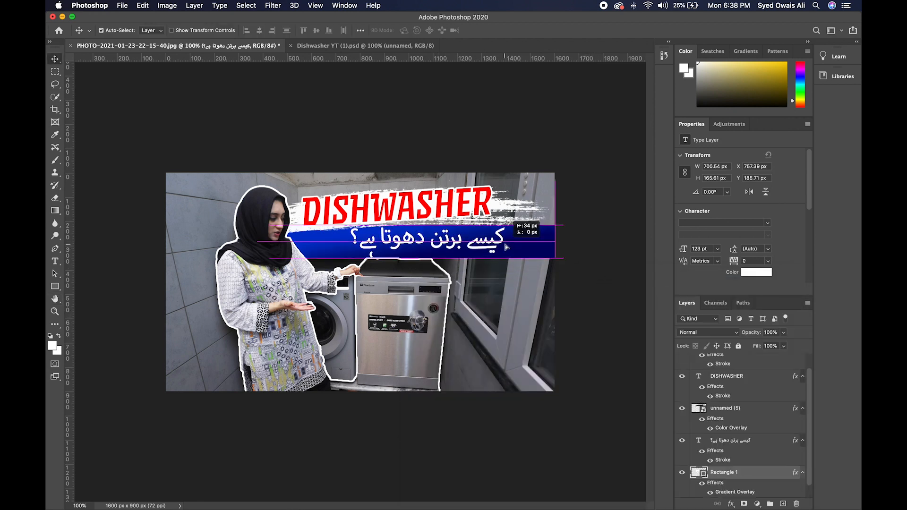
key(super+z)
drag(462, 246, 457, 245)
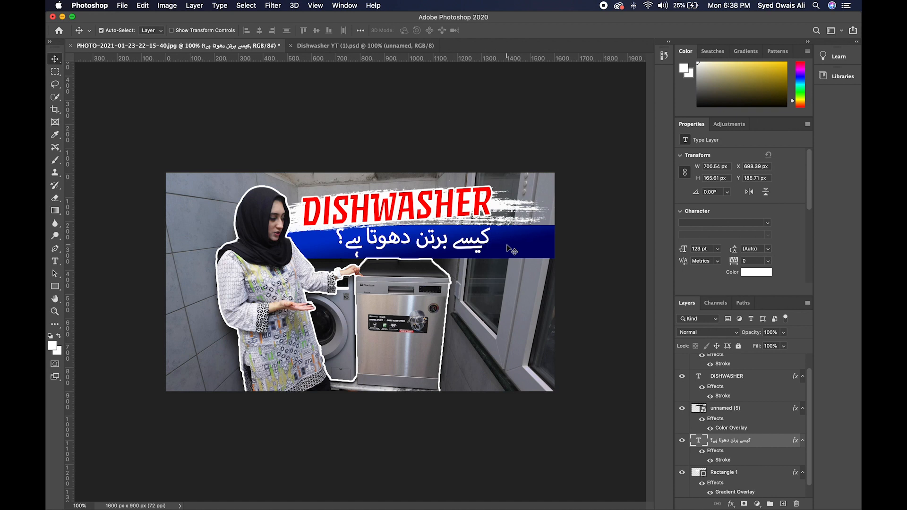
key(Down)
key(Down)
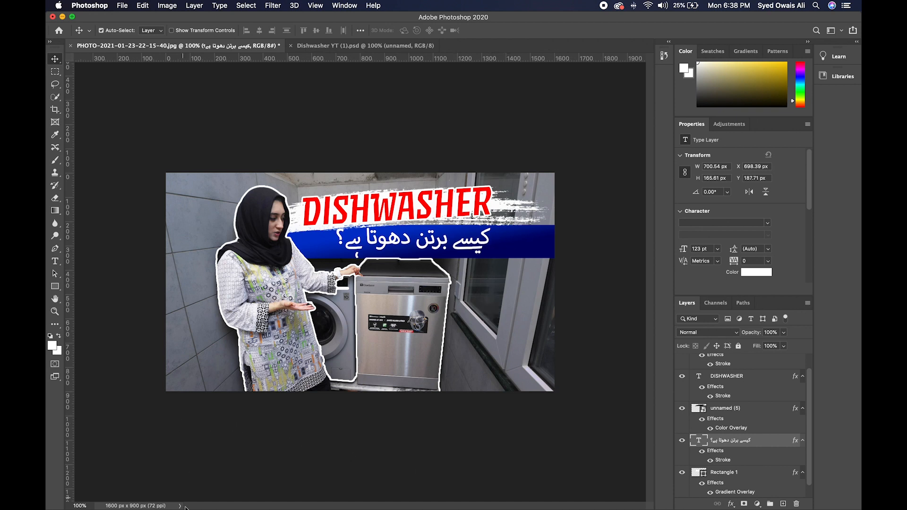
- Switch to Google Chrome and search Google Images for "dawlance logo png"
mouse_move(326, 506)
click(491, 502)
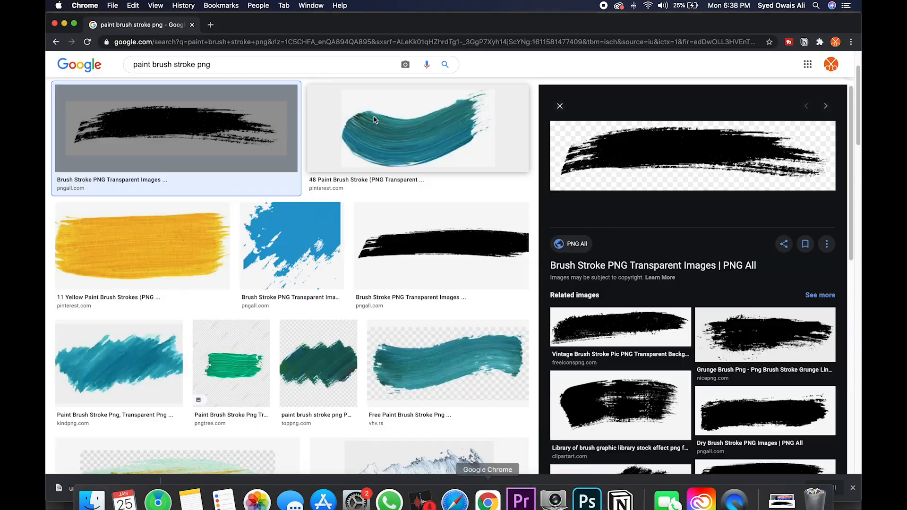
double_click(267, 65)
click(268, 65)
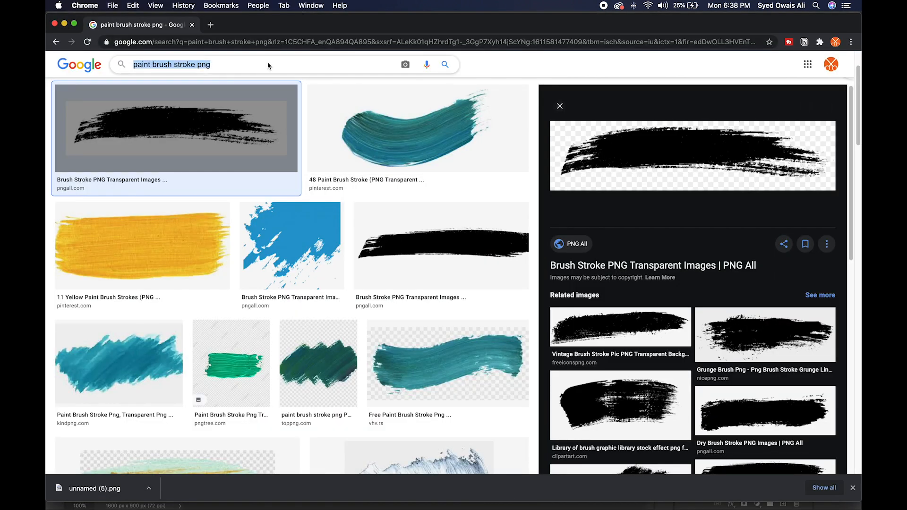
text(dawlanv)
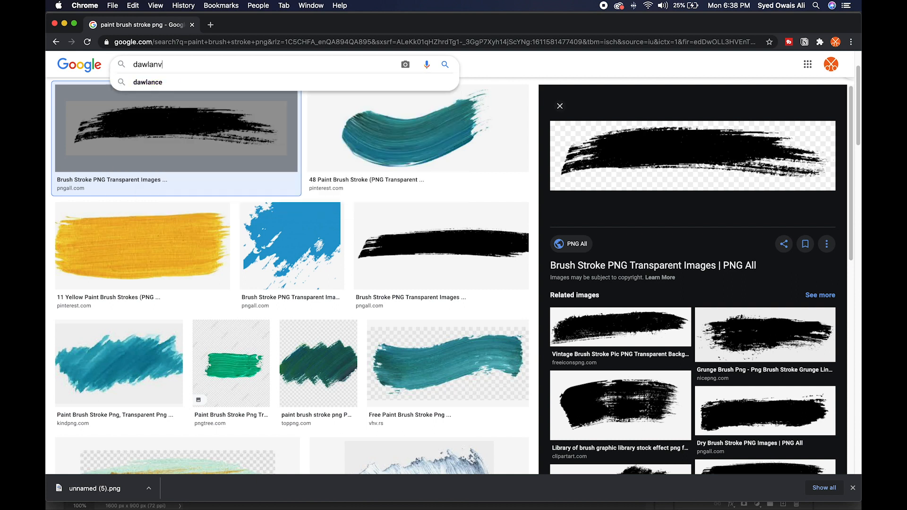
key(BackSpace)
text(ce logo)
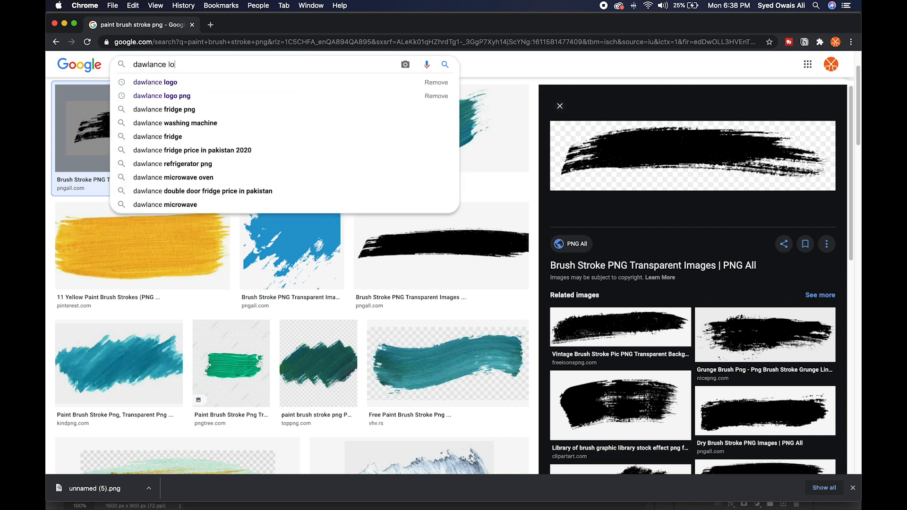
key(Down)
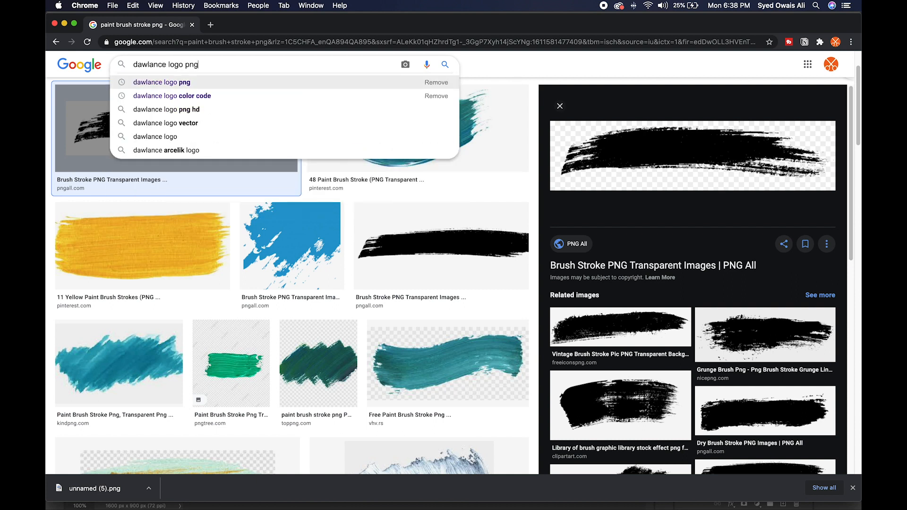
key(Return)
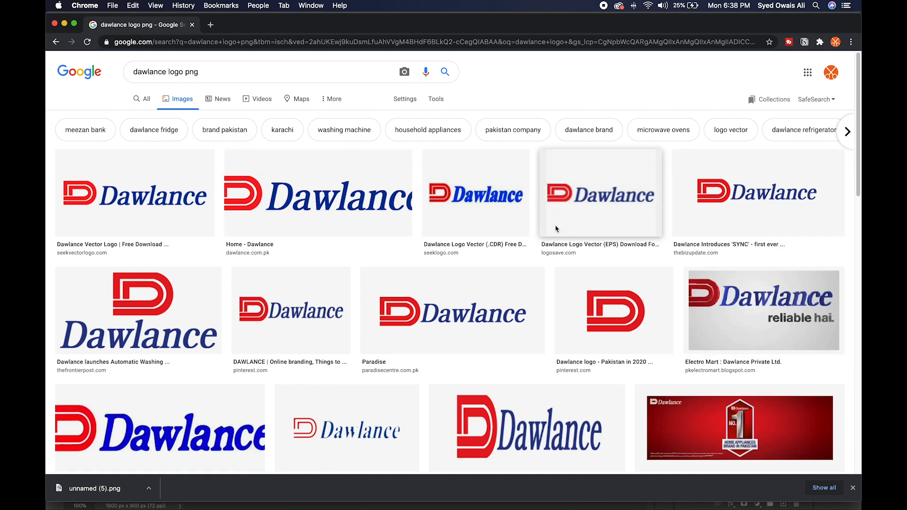
- Save the 1920 × 500 Dawlance logo from the image results as the JPEG 7-Dawlance (1) in Downloads
click(182, 221)
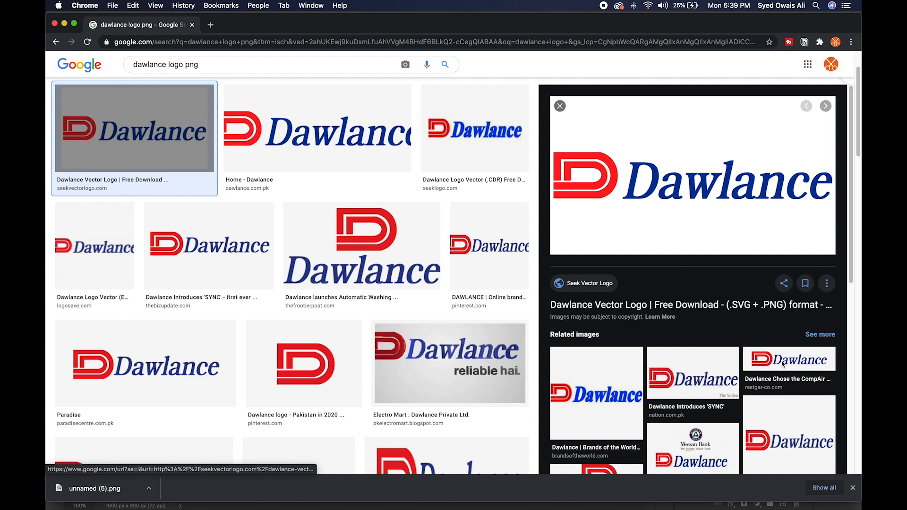
right_click(707, 157)
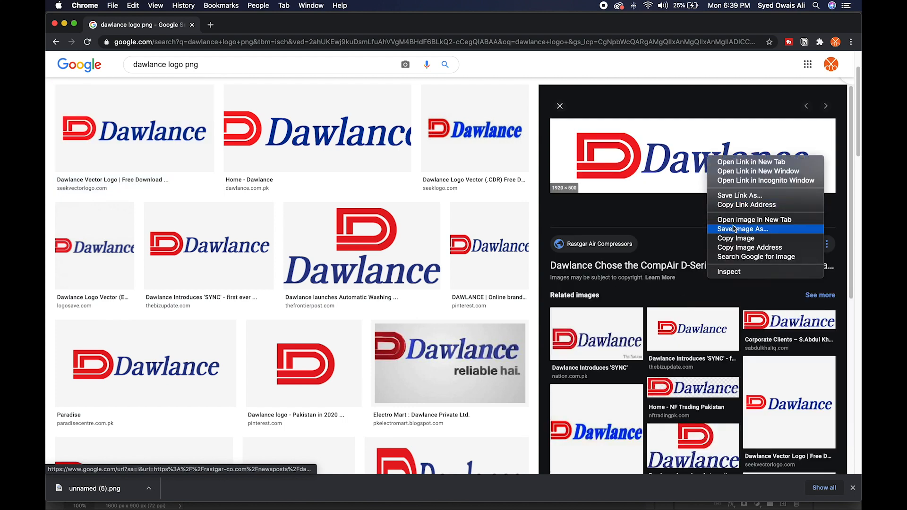
click(732, 229)
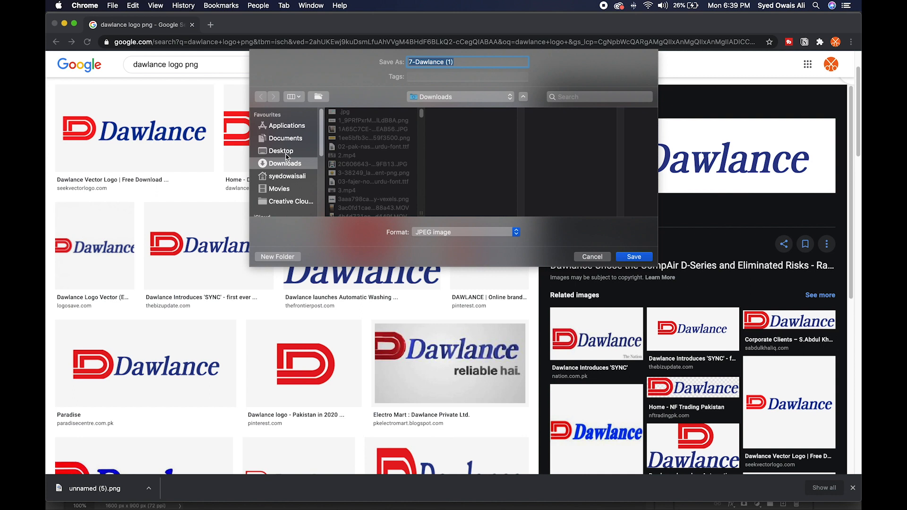
key(Return)
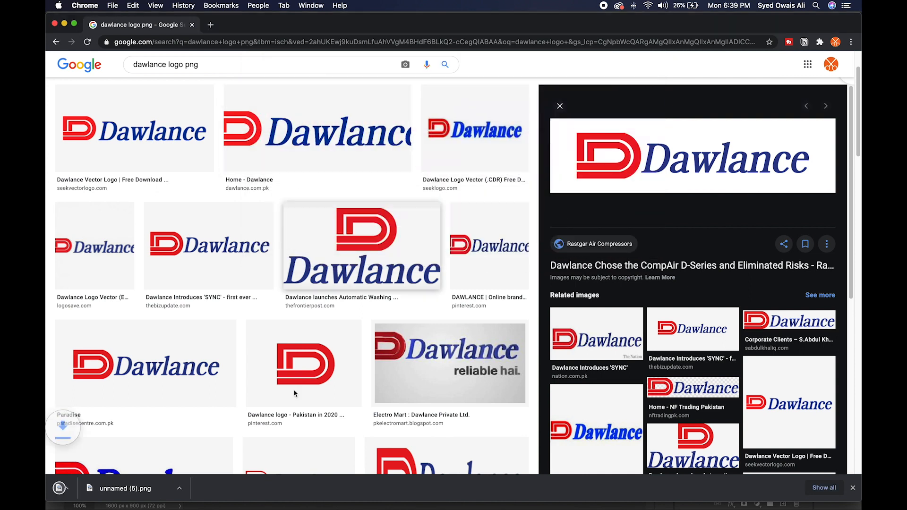
- Switch to Photoshop, place 7-Dawlance (1).jpg from Downloads into the thumbnail and scale it to about 638 by 166 px
mouse_move(621, 490)
click(587, 489)
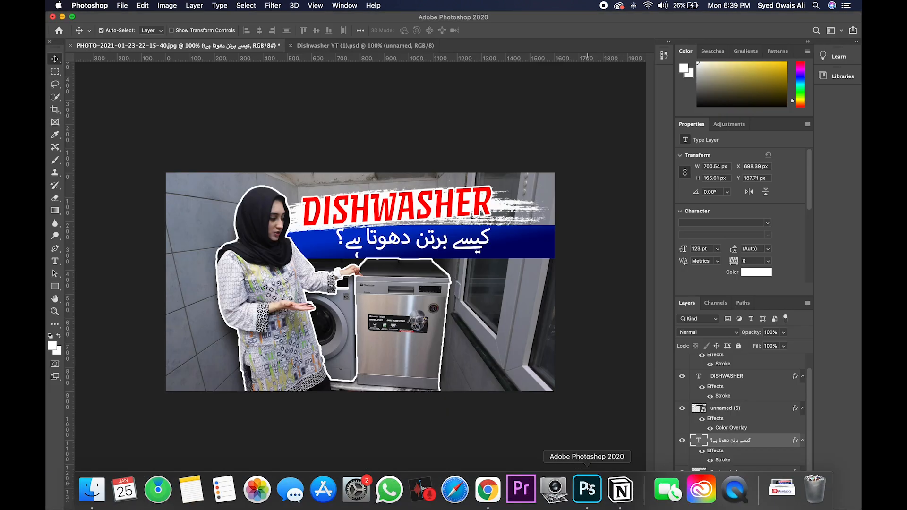
click(100, 484)
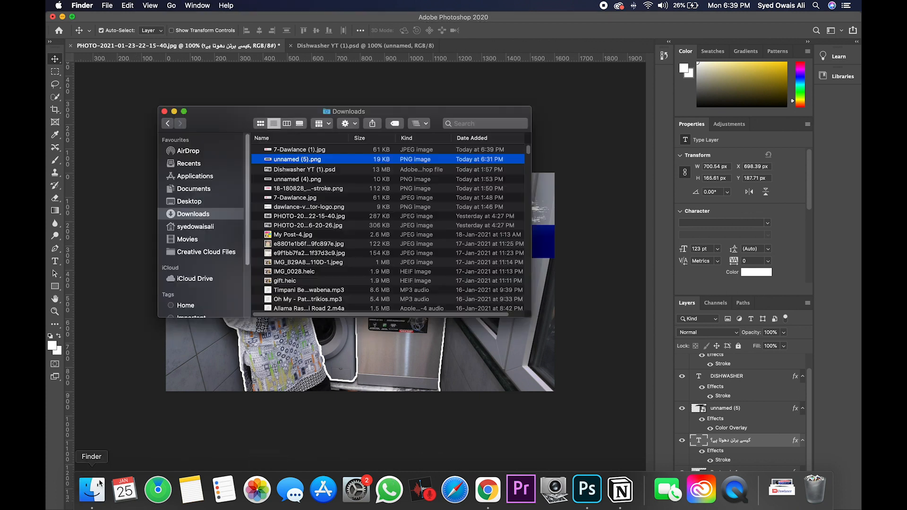
click(325, 149)
drag(323, 162, 326, 351)
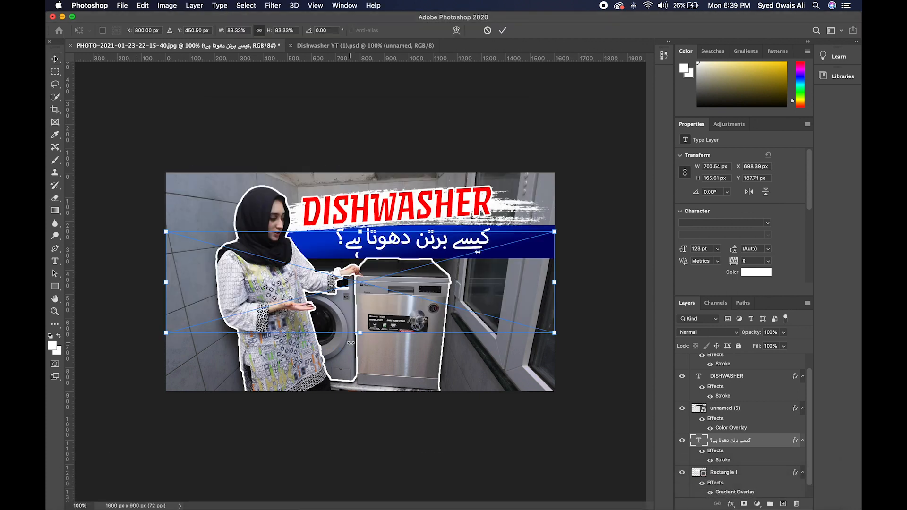
drag(561, 339, 318, 297)
key(Return)
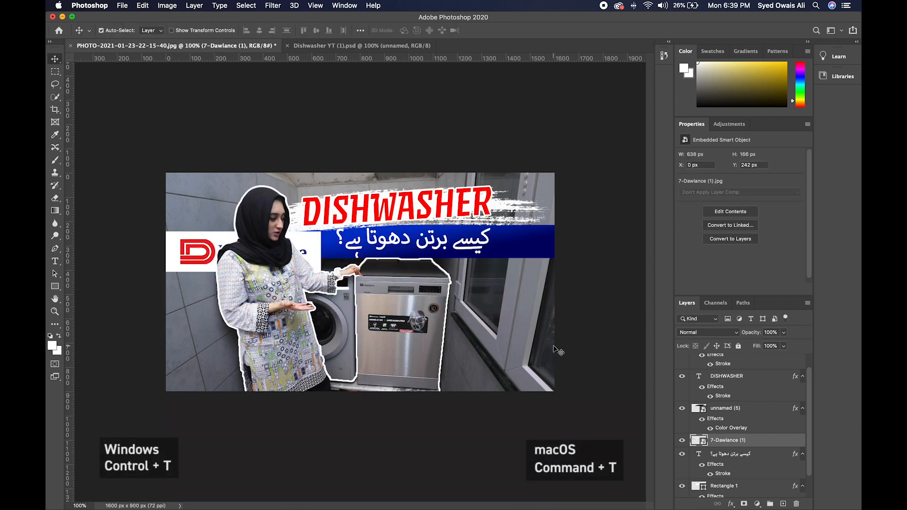
- Bring the Dawlance logo layer to the front and move the logo to about X 109, Y 668 px over the woman's lower body
drag(758, 440, 730, 358)
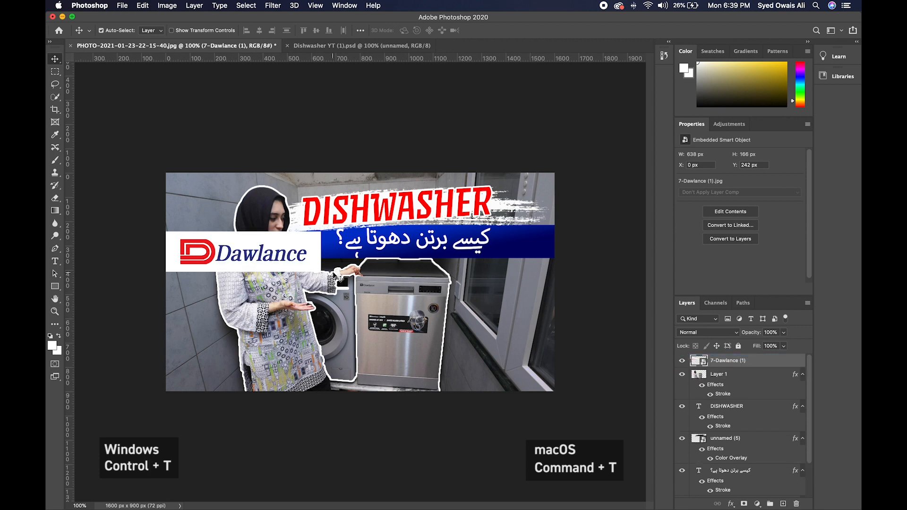
drag(292, 259, 318, 363)
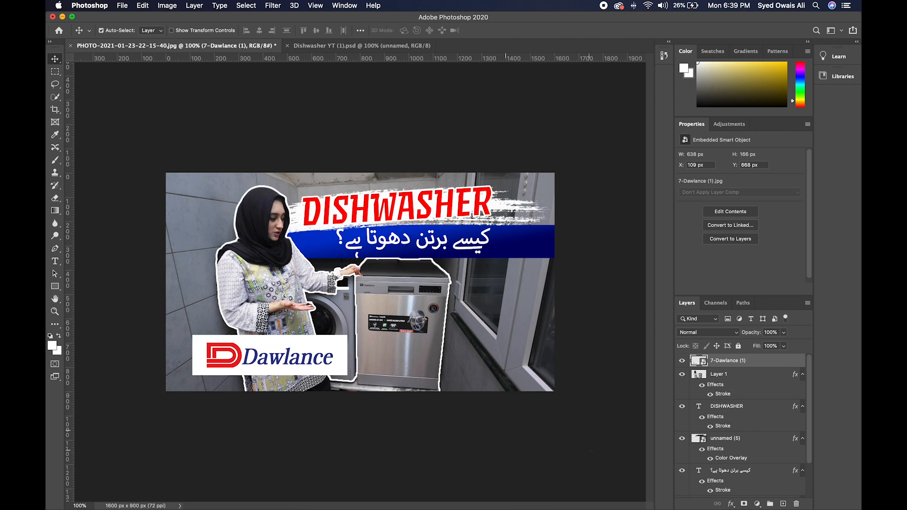
key(super+0)
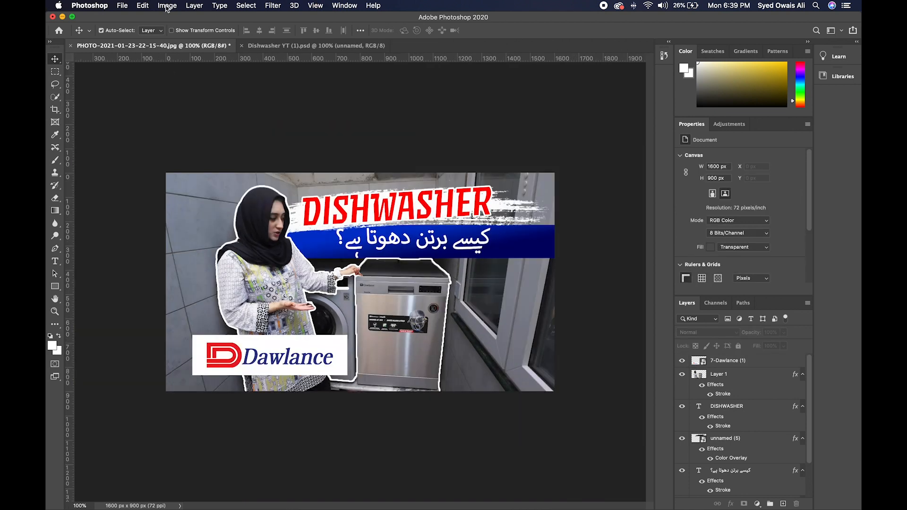
- Save the document in Photoshop format with layers as yt in the Thumbnail folder
click(123, 6)
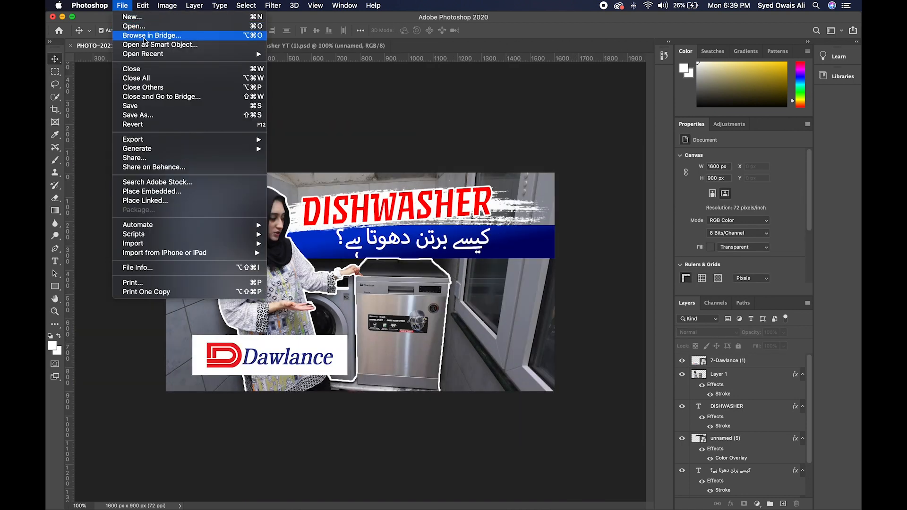
click(147, 116)
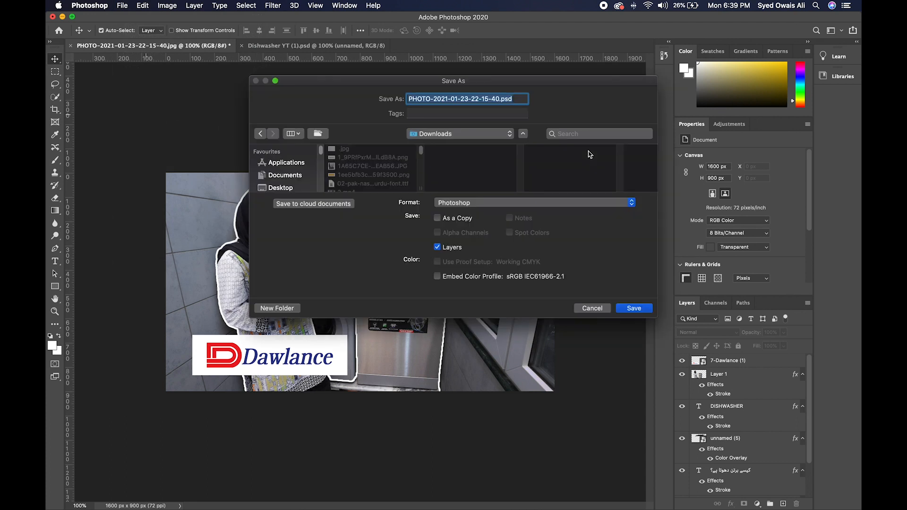
text(yt)
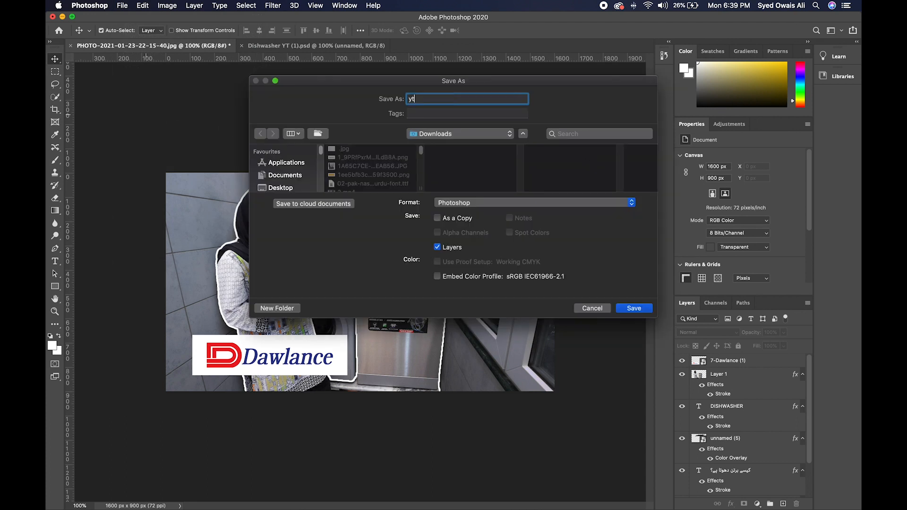
click(512, 136)
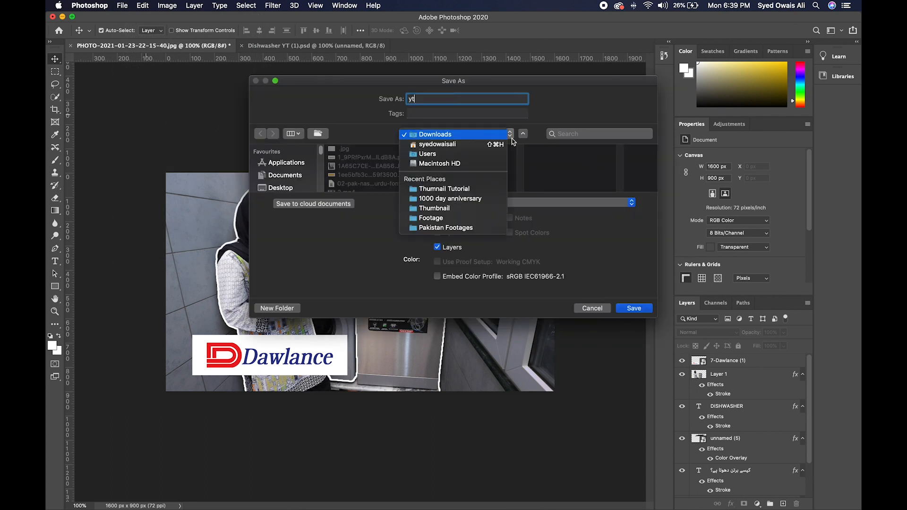
click(462, 208)
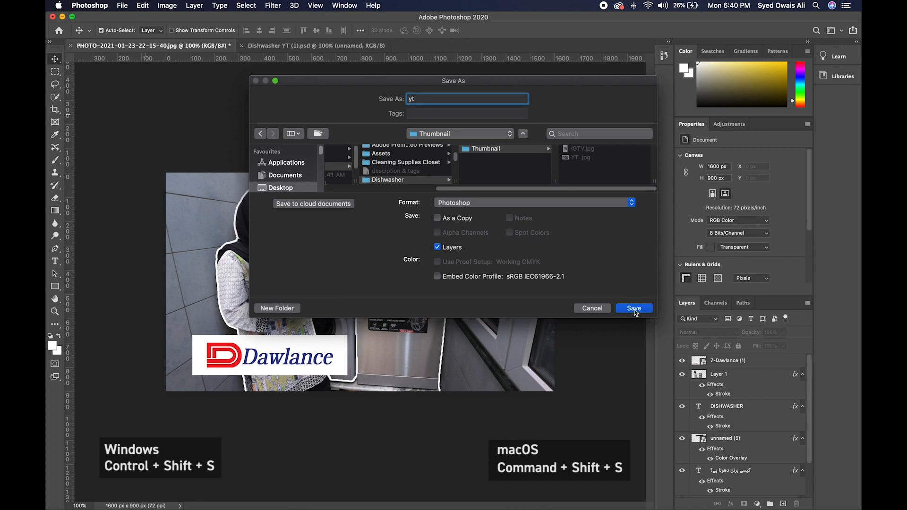
click(633, 309)
key(Return)
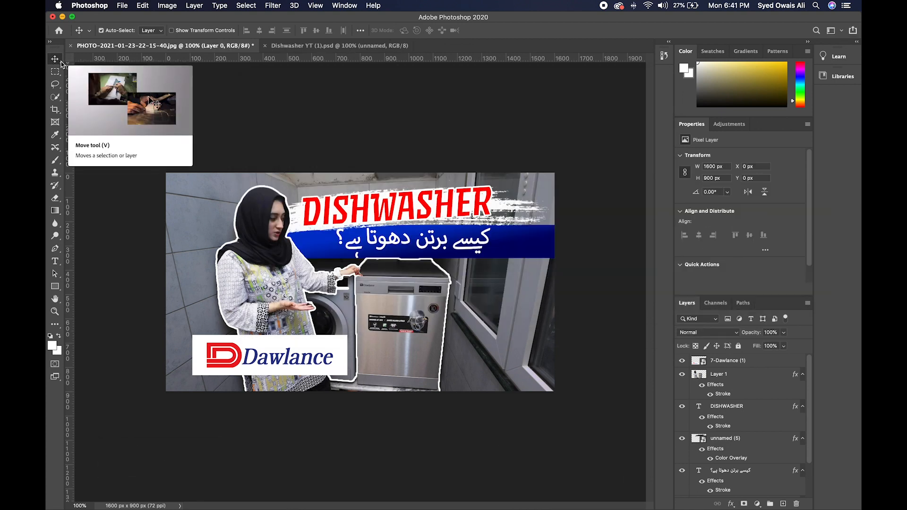
- Crop the canvas with the 1:1 (Square) ratio, extending it above and below the full-width thumbnail to 1600 by 1600 px
click(452, 147)
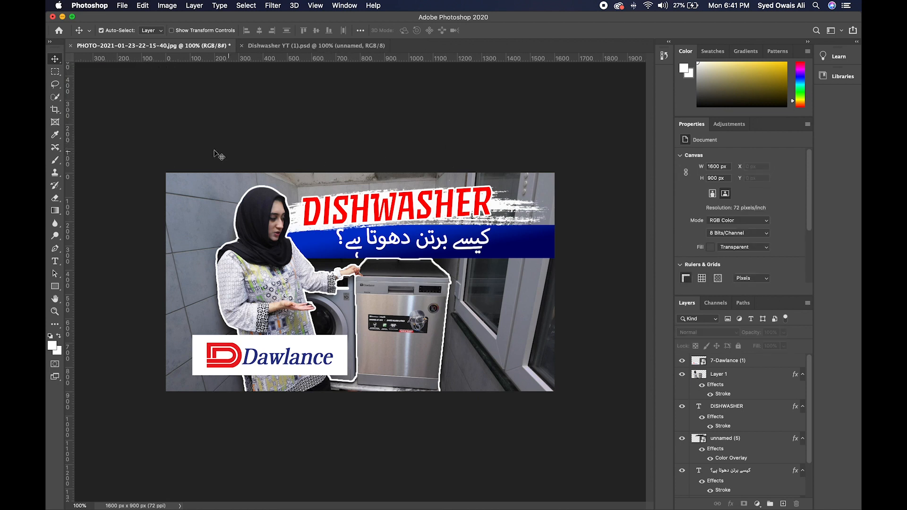
click(58, 113)
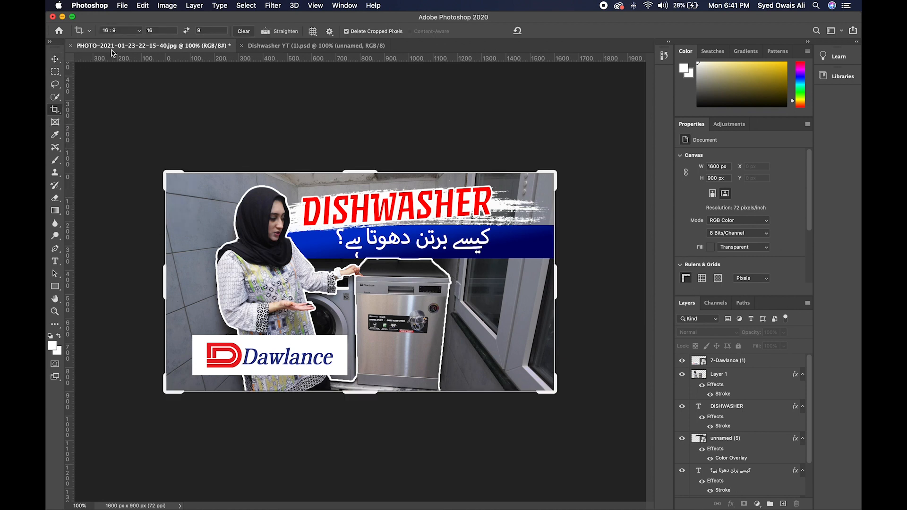
click(140, 33)
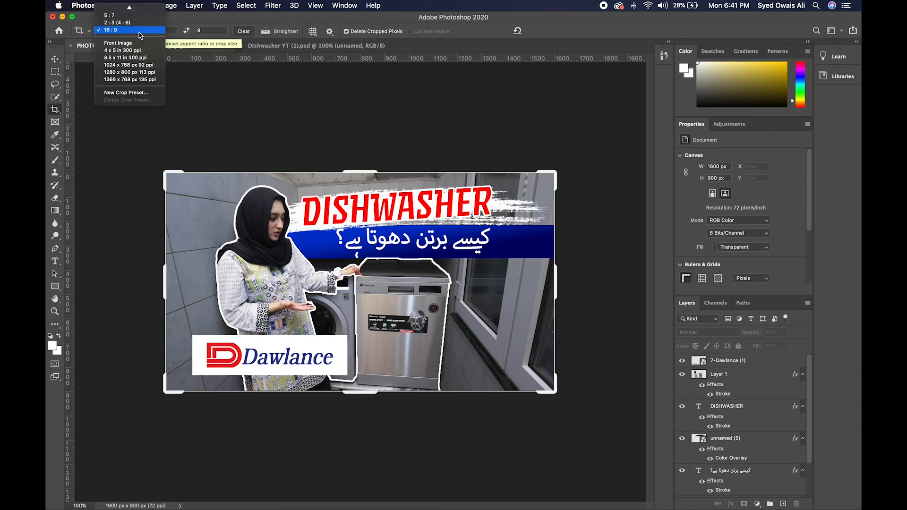
scroll(141, 40, up, 3)
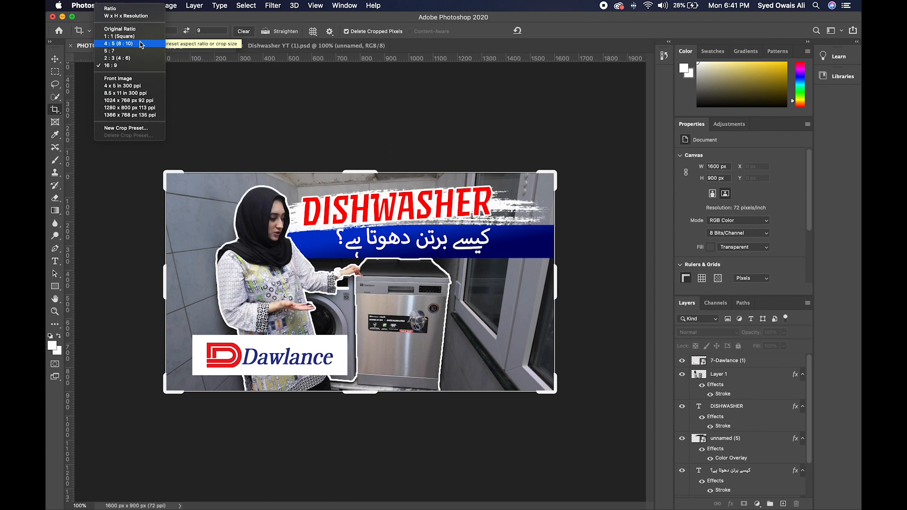
key(Escape)
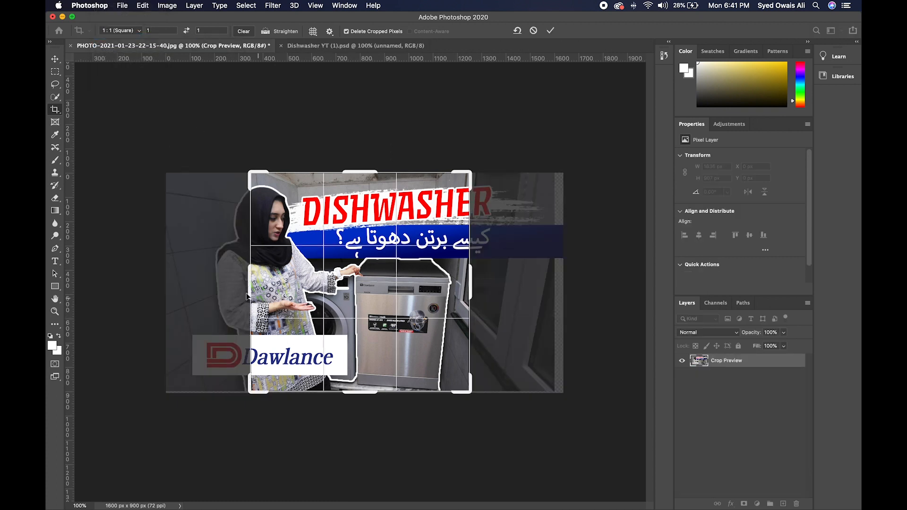
drag(248, 281, 208, 283)
drag(513, 285, 554, 278)
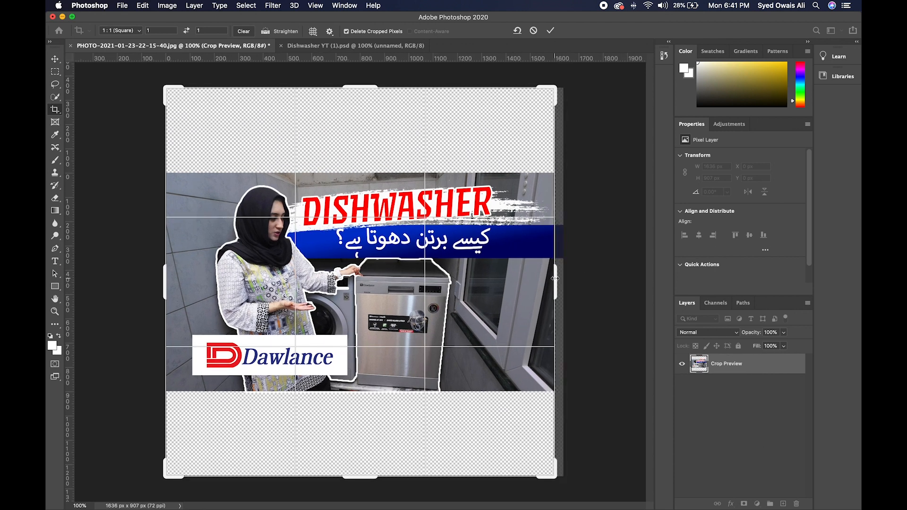
key(Return)
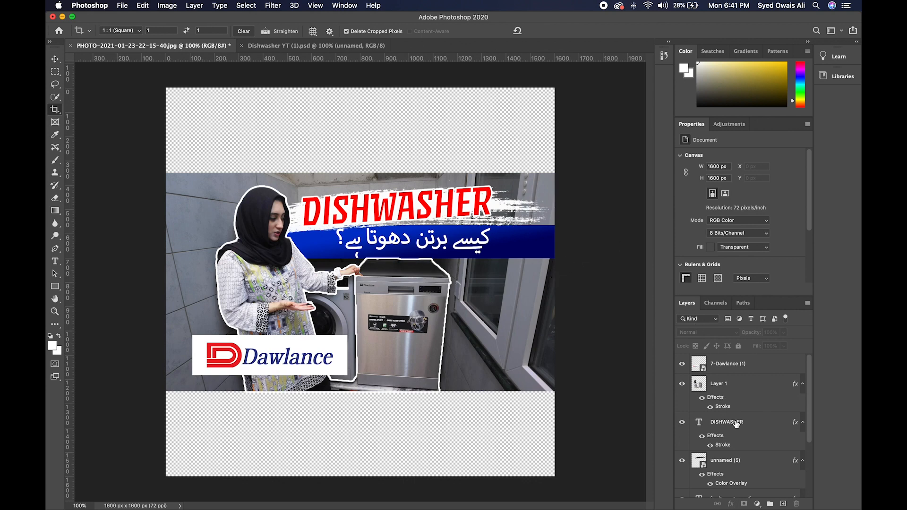
click(740, 382)
scroll(740, 384, down, 4)
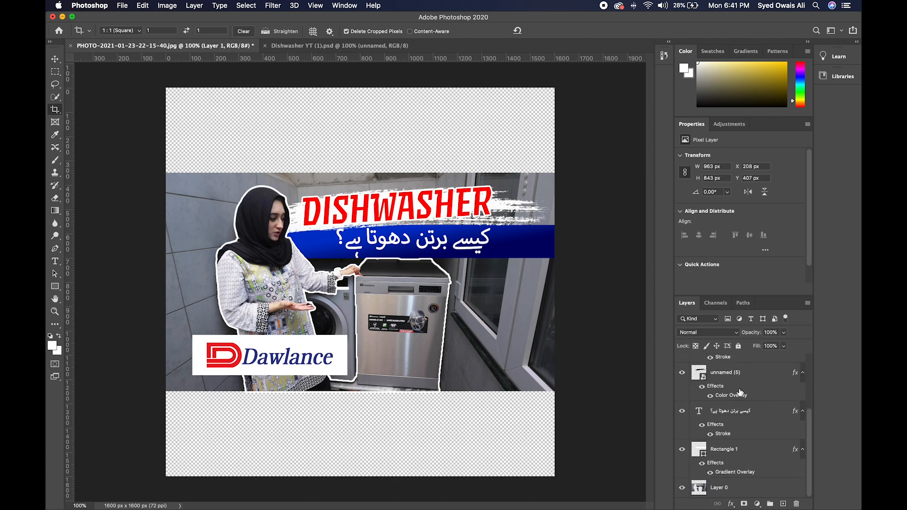
click(735, 480)
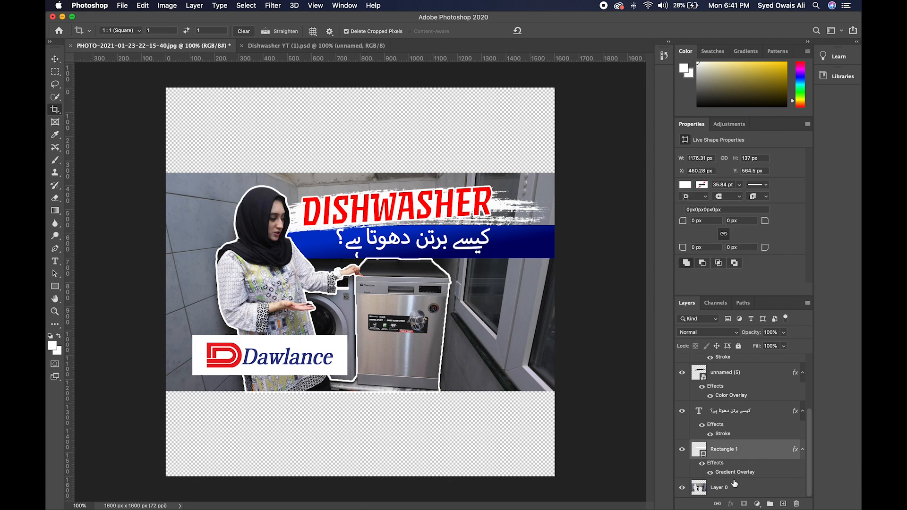
click(728, 449)
scroll(723, 427, up, 4)
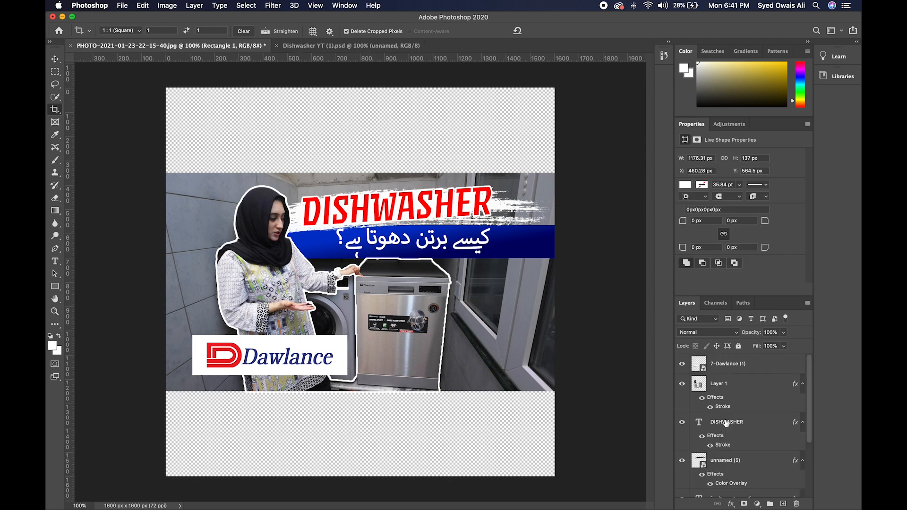
click(738, 387)
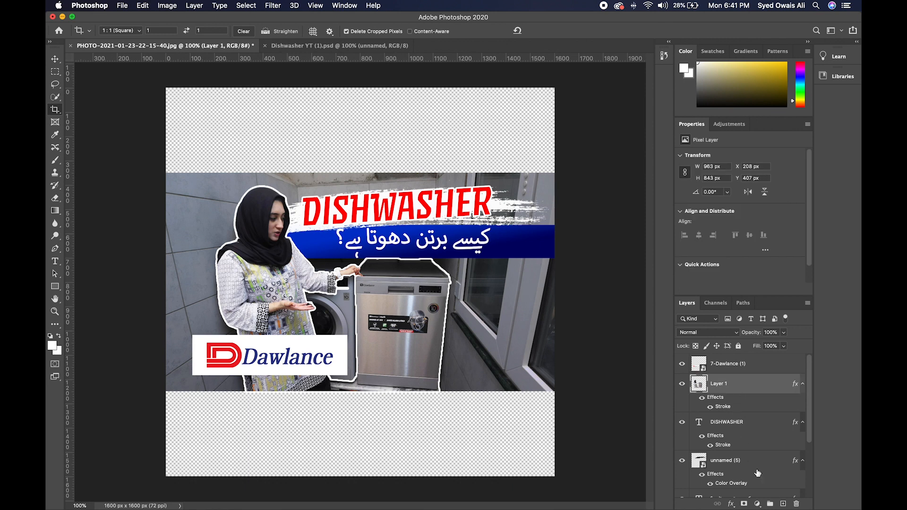
scroll(758, 474, down, 4)
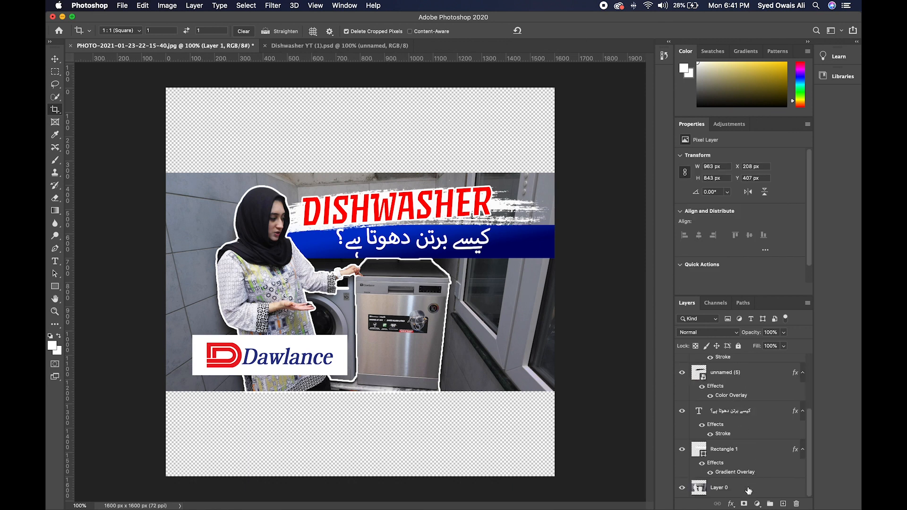
click(748, 489)
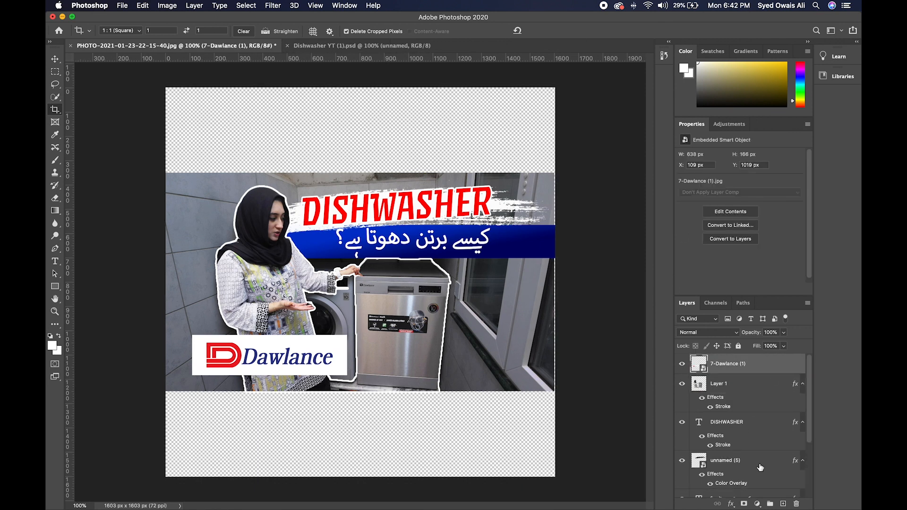
- Enlarge the cut-out and background photo layers together to fill the square canvas, shift them sideways and crop the overflow at 1:1
click(744, 397)
scroll(744, 399, down, 4)
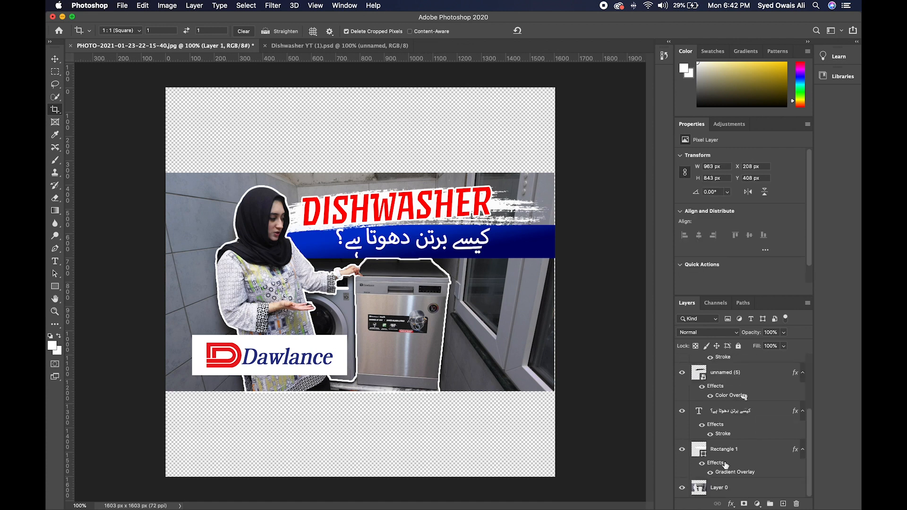
click(731, 492)
key(super+t)
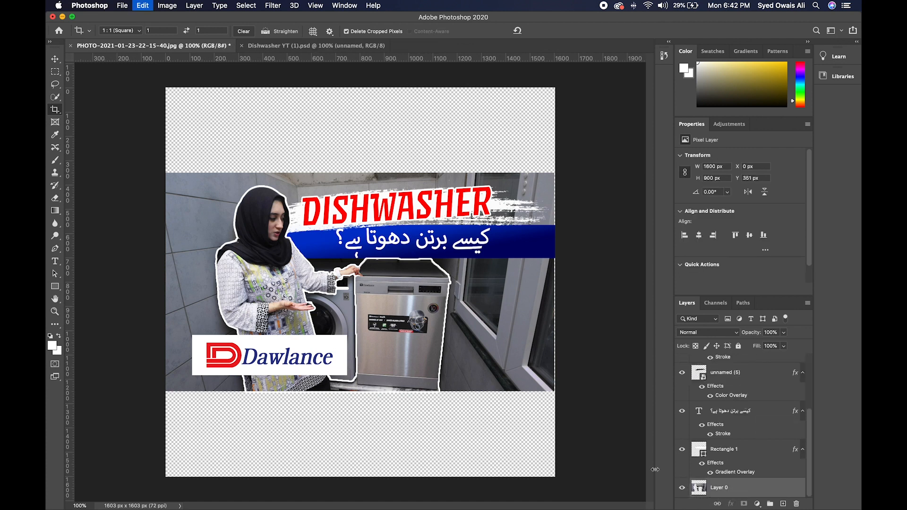
drag(555, 393, 674, 493)
drag(165, 172, 47, 73)
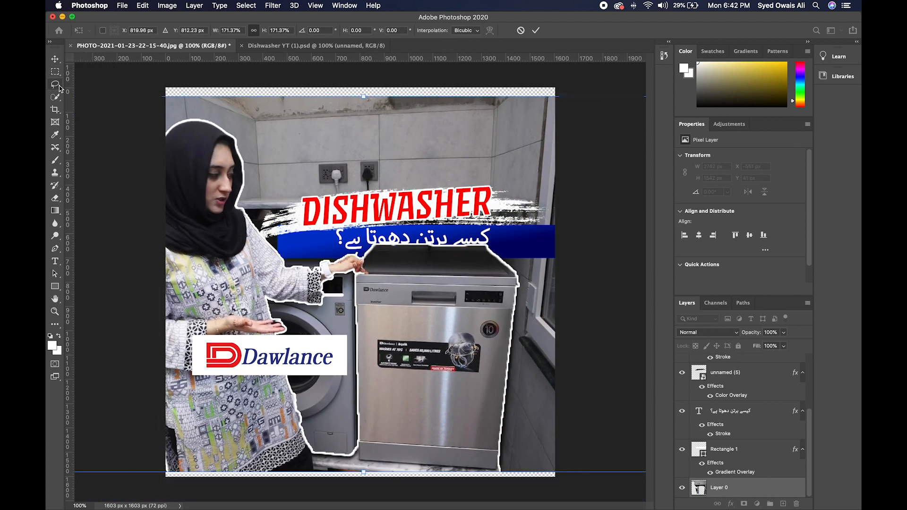
mouse_move(362, 83)
mouse_down()
mouse_move(363, 91)
mouse_move(362, 75)
mouse_up()
drag(362, 472, 369, 476)
drag(398, 426, 438, 422)
key(Return)
key(c)
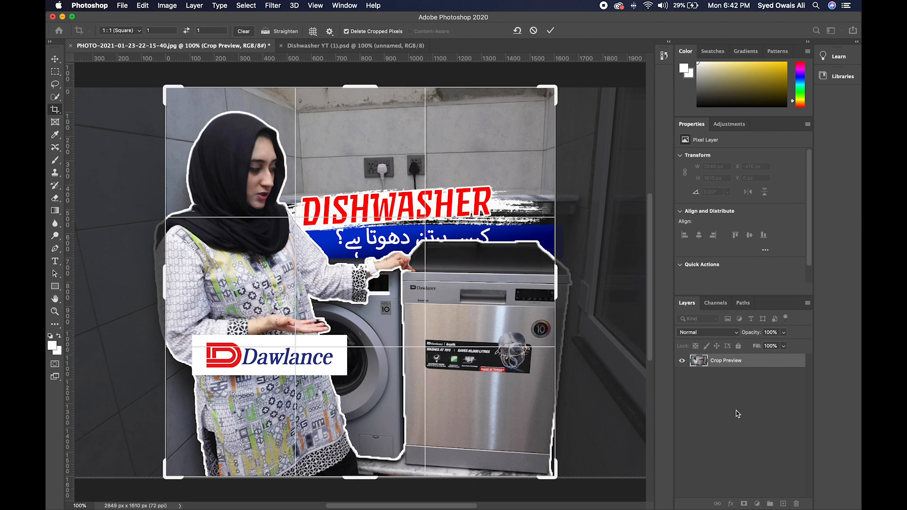
key(Return)
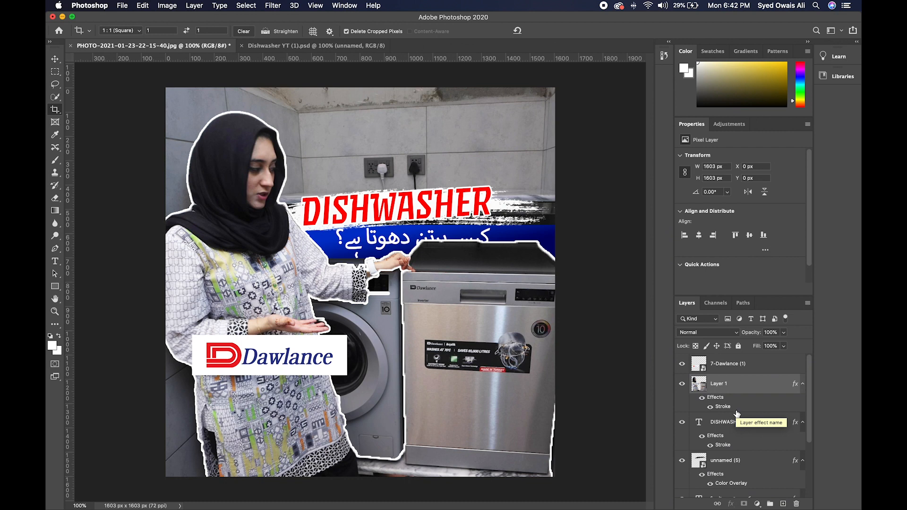
- Enlarge the Dawlance logo to about 1030 by 268 px and place it at about X 48, Y 1189 px over the woman's lower body
click(739, 369)
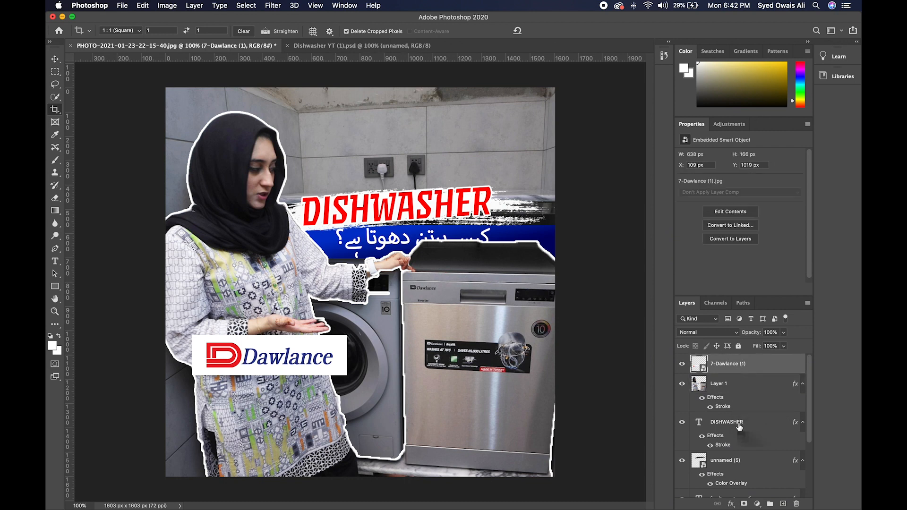
super+click(740, 422)
super+click(745, 468)
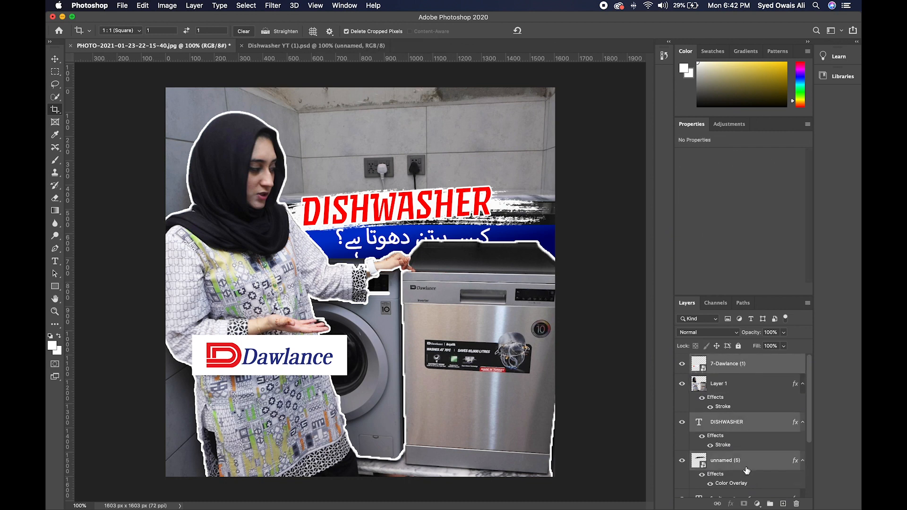
click(737, 364)
key(super+t)
drag(347, 375, 360, 419)
key(Return)
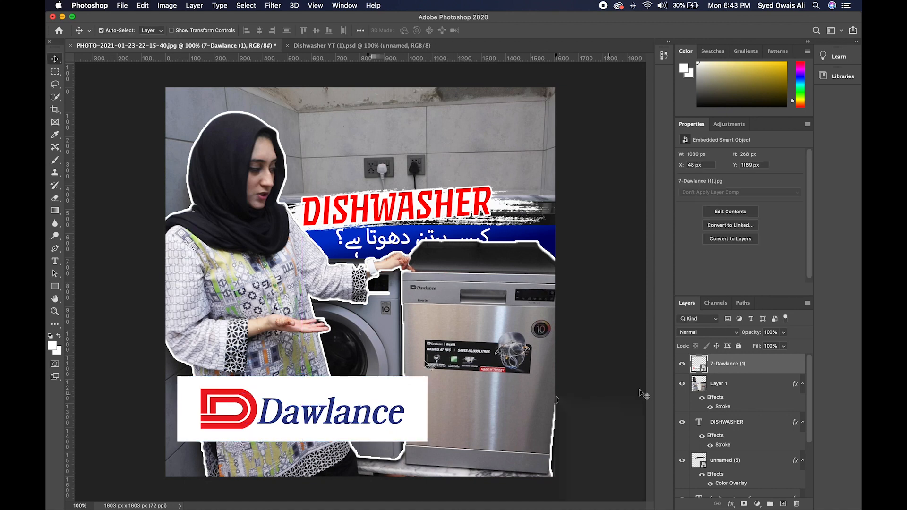
- Move the DISHWASHER title and its white brush stroke up beside the woman's face and scale them together to about 120%
click(743, 424)
shift+click(735, 461)
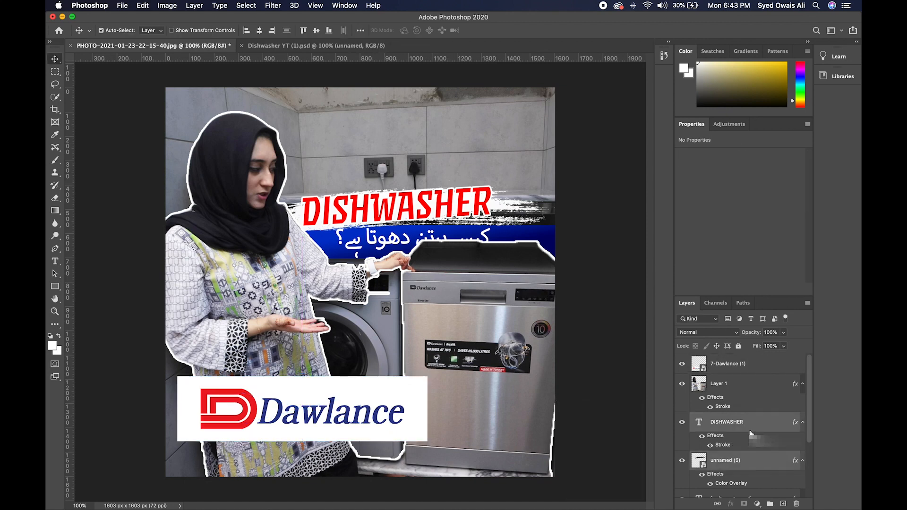
drag(451, 208, 434, 155)
key(super+t)
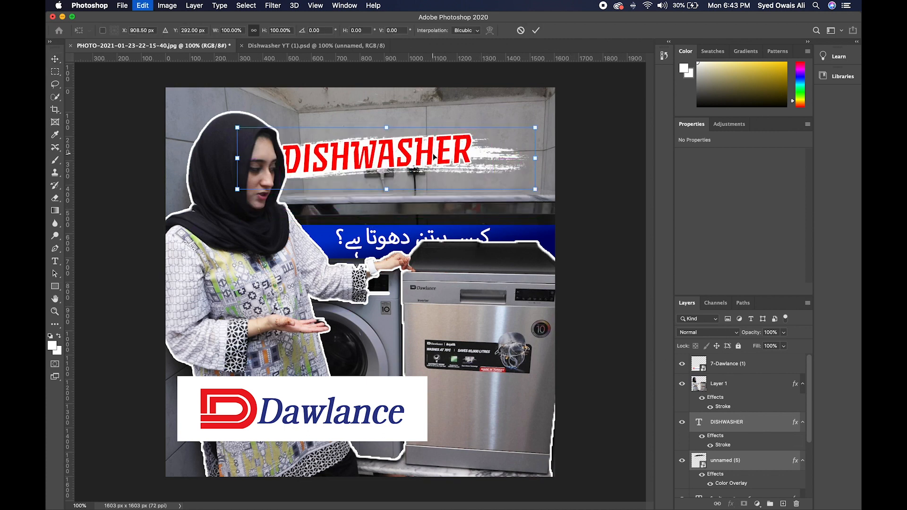
drag(538, 189, 598, 213)
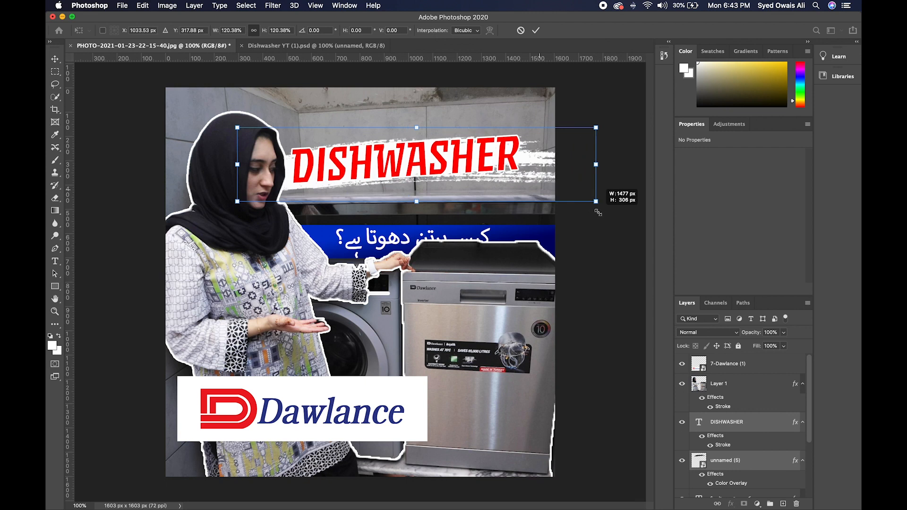
key(Return)
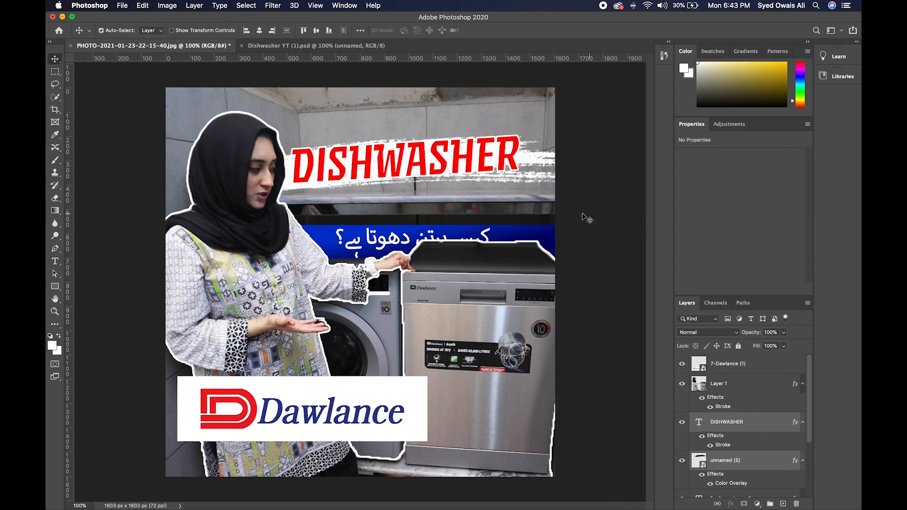
- Move the Urdu subtitle and its blue gradient bar up directly beneath the title, scaling them together to about 117%
click(509, 248)
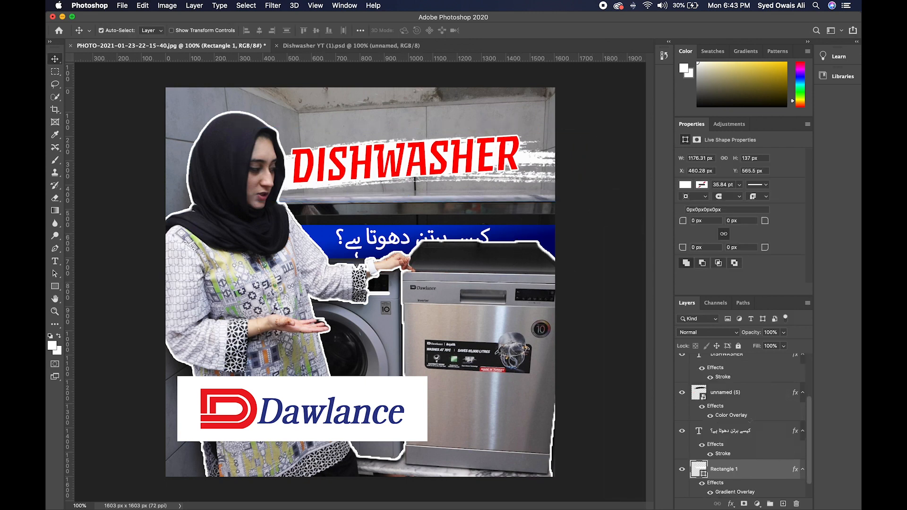
shift+click(753, 432)
key(super+t)
drag(513, 245, 505, 208)
drag(556, 220, 602, 227)
drag(527, 209, 520, 206)
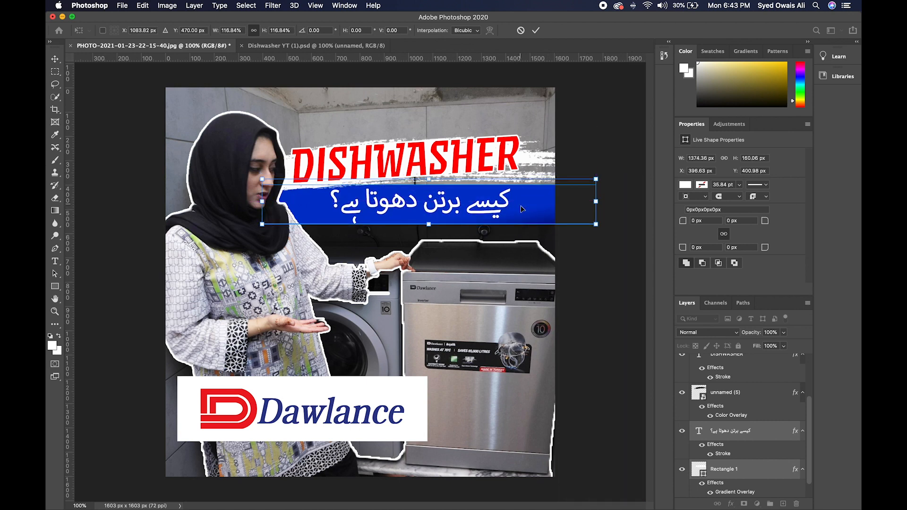
key(Return)
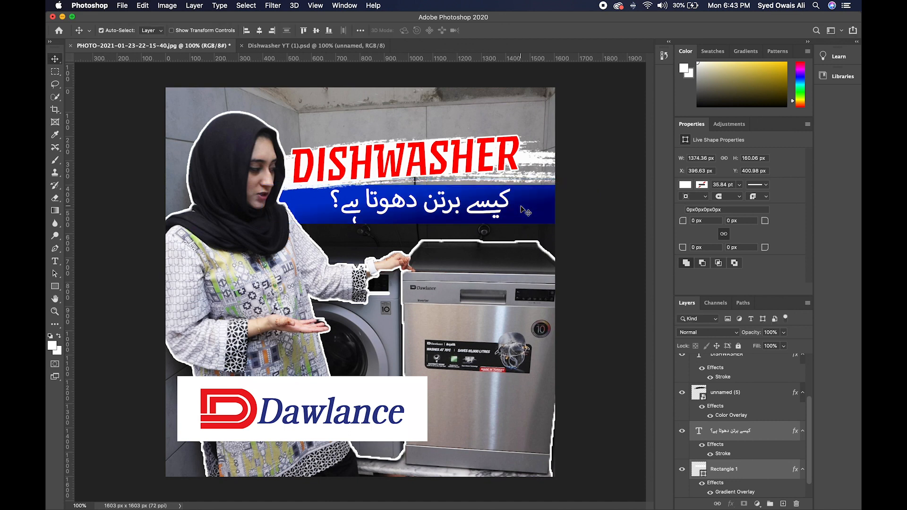
scroll(718, 445, up, 5)
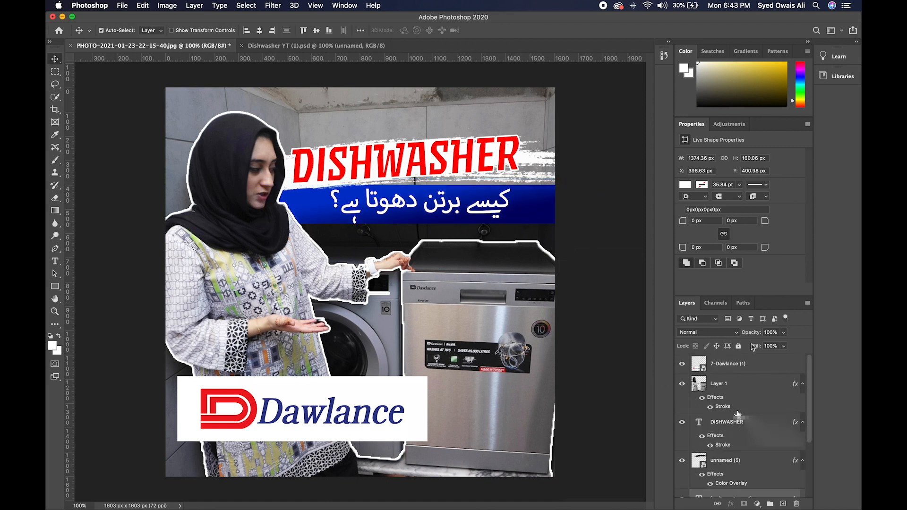
click(752, 370)
scroll(753, 373, down, 4)
scroll(750, 401, down, 2)
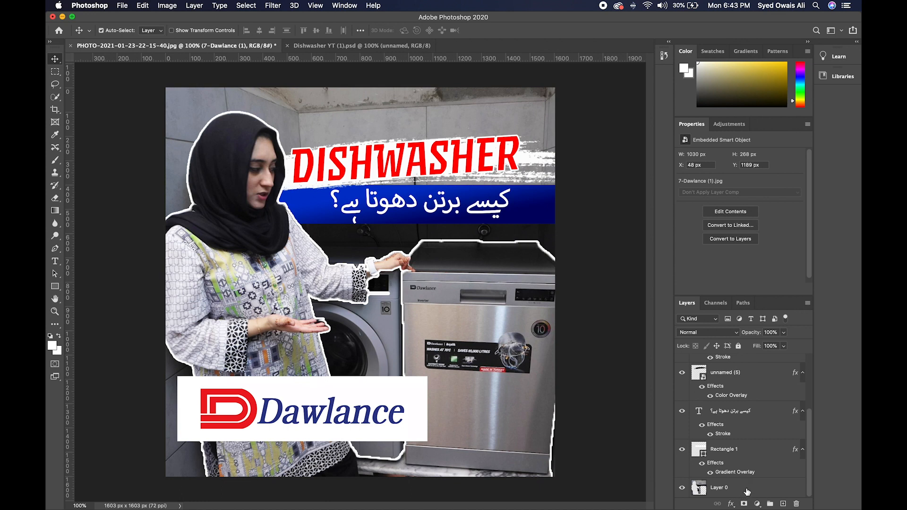
shift+click(747, 492)
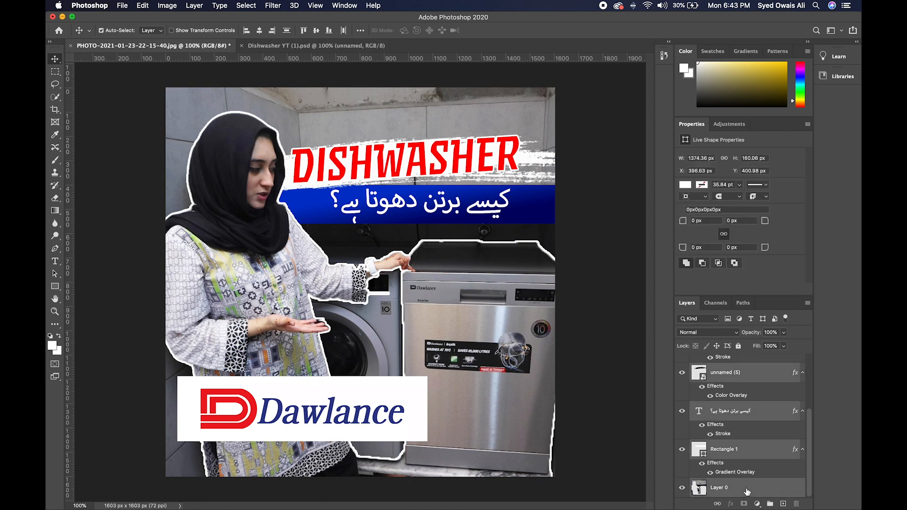
right_click(747, 420)
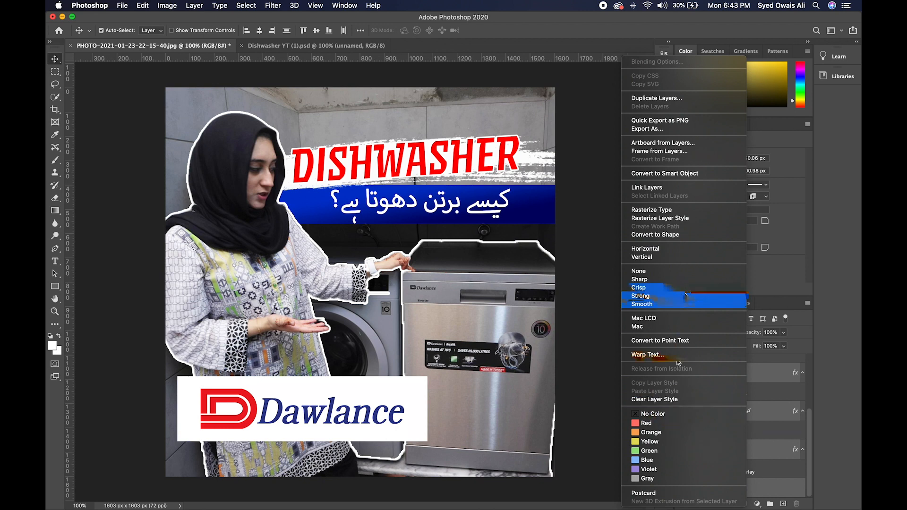
click(617, 298)
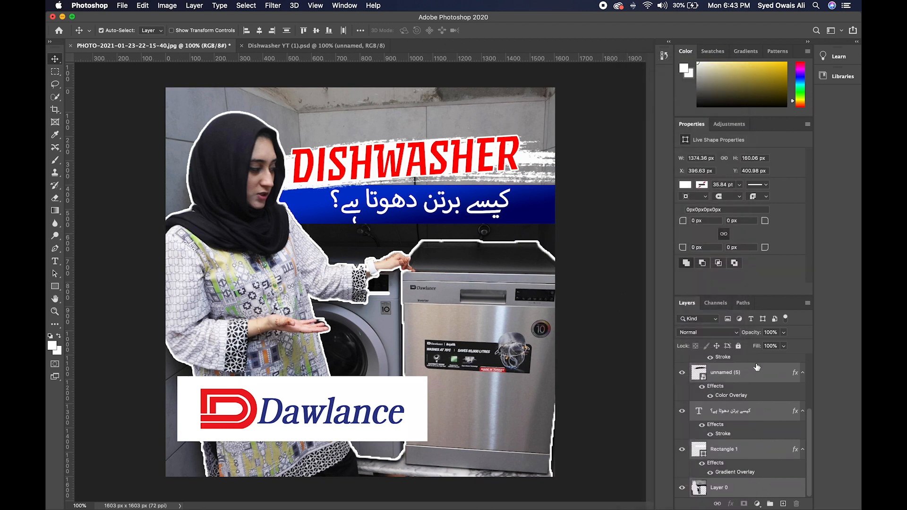
- Select all layers from the Dawlance logo down to Layer 0 and flatten the image
click(756, 370)
scroll(746, 376, up, 3)
click(744, 373)
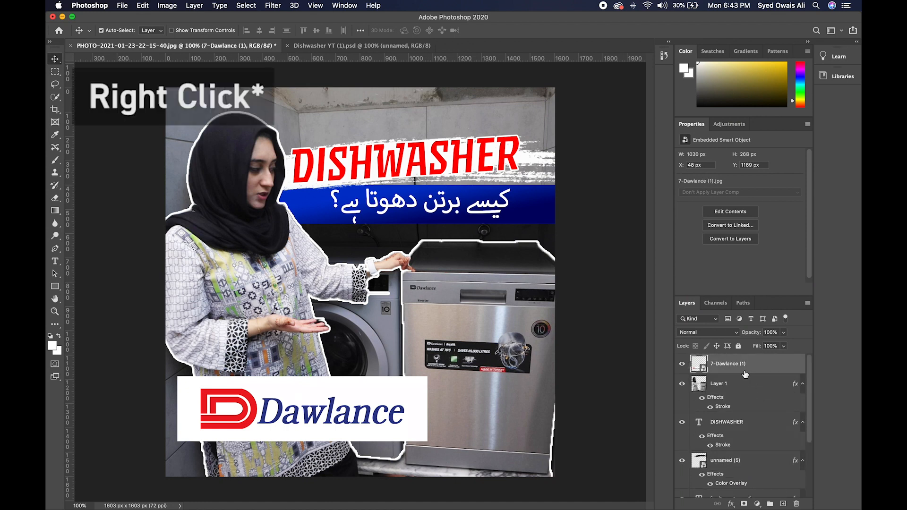
scroll(753, 425, down, 4)
shift+click(759, 486)
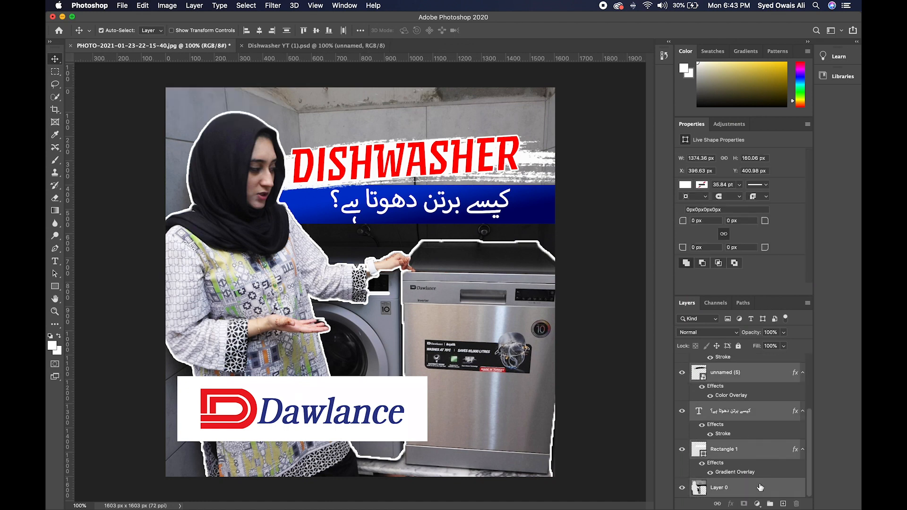
right_click(750, 458)
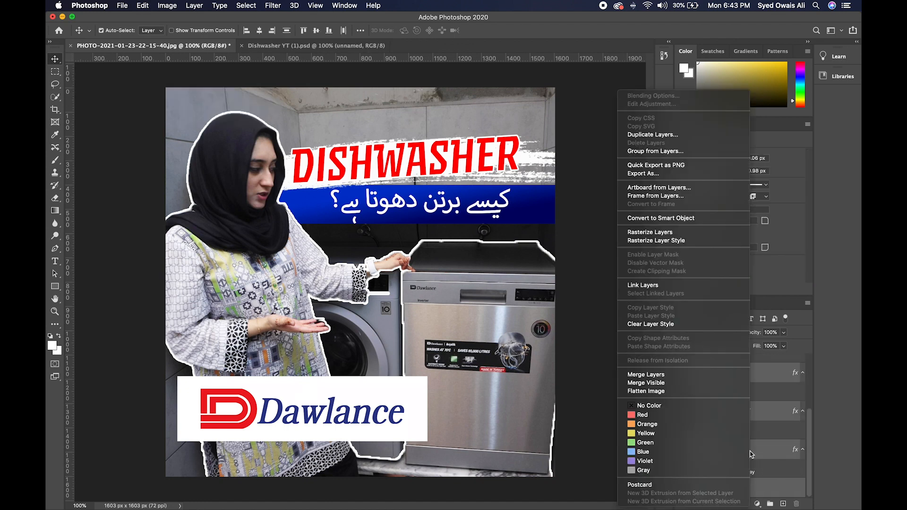
click(680, 392)
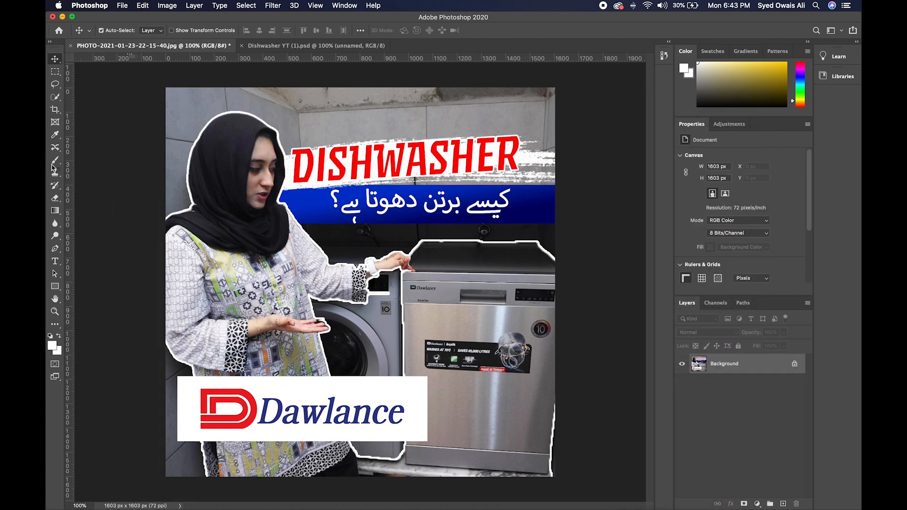
- Crop at a vertical 9:16 ratio across the image's full width, extending the canvas above and below to 1603 by 2849 px
click(55, 110)
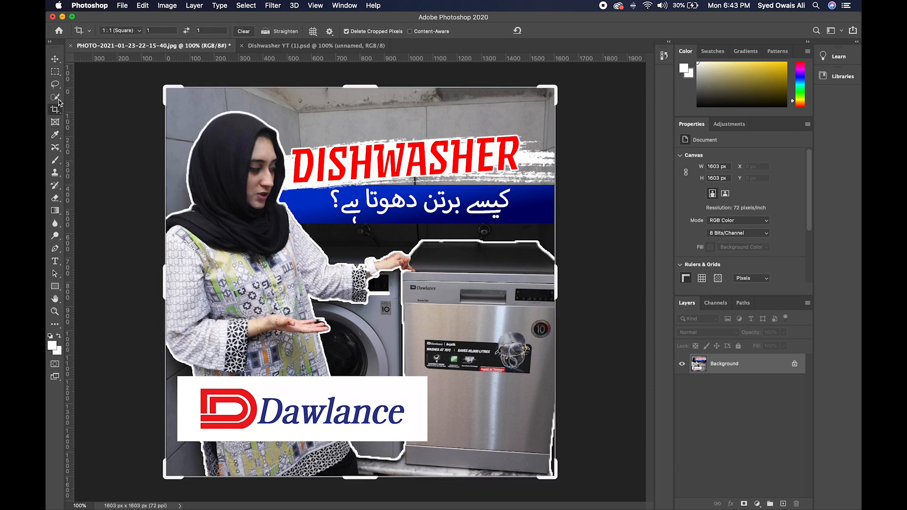
click(135, 31)
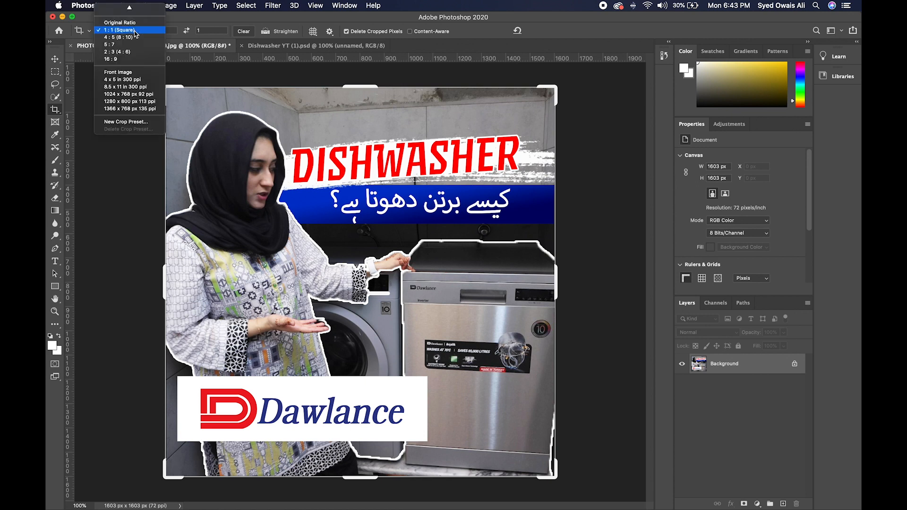
click(128, 58)
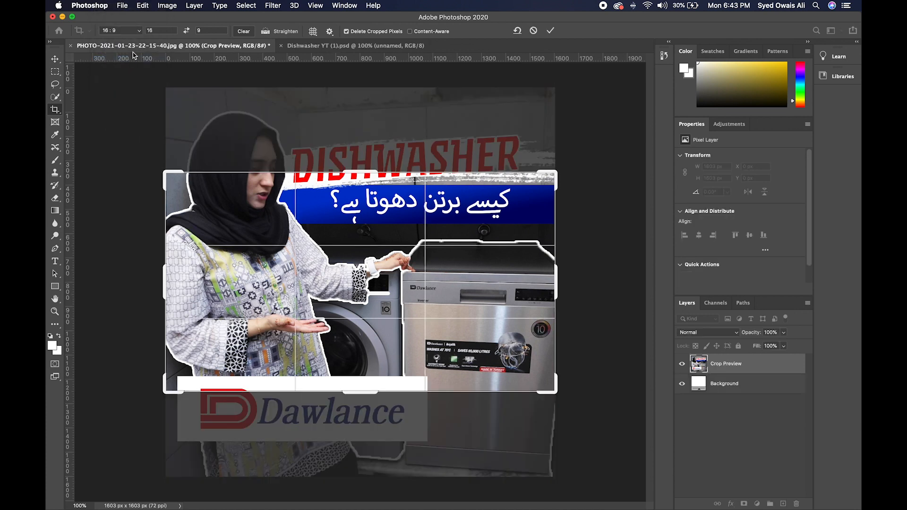
click(187, 31)
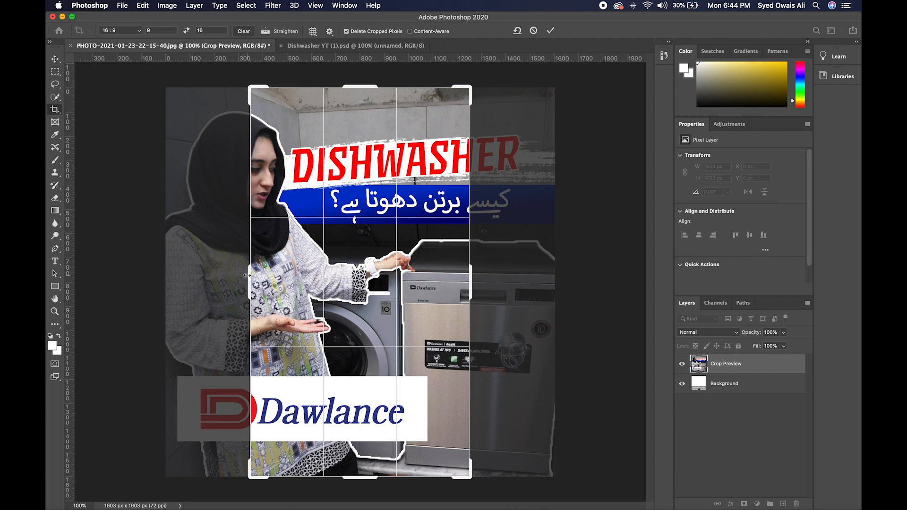
drag(247, 276, 195, 278)
drag(513, 281, 556, 277)
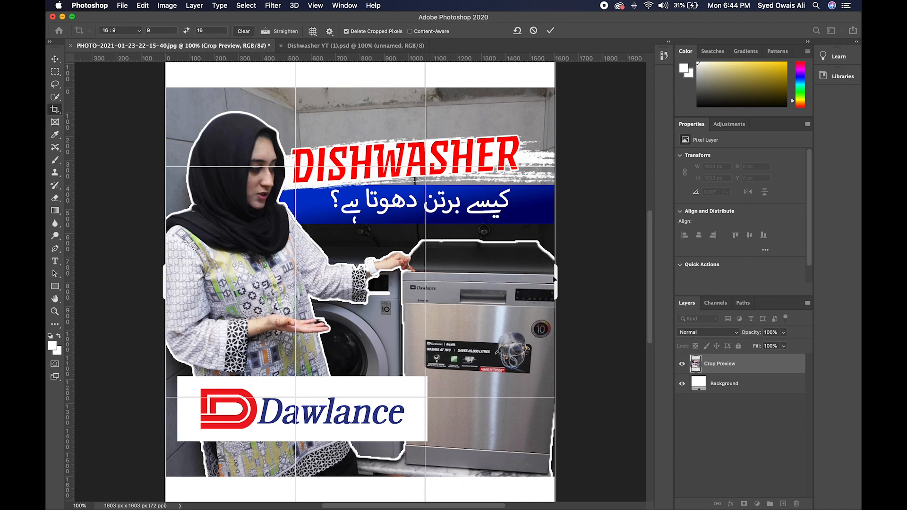
key(Return)
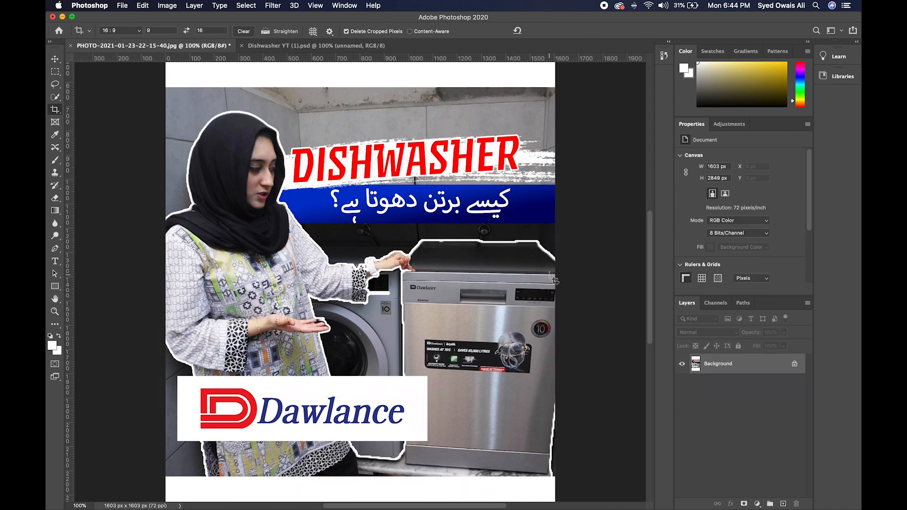
- Save the vertical image as a JPEG named igtv in the Thumbnail folder
key(super+0)
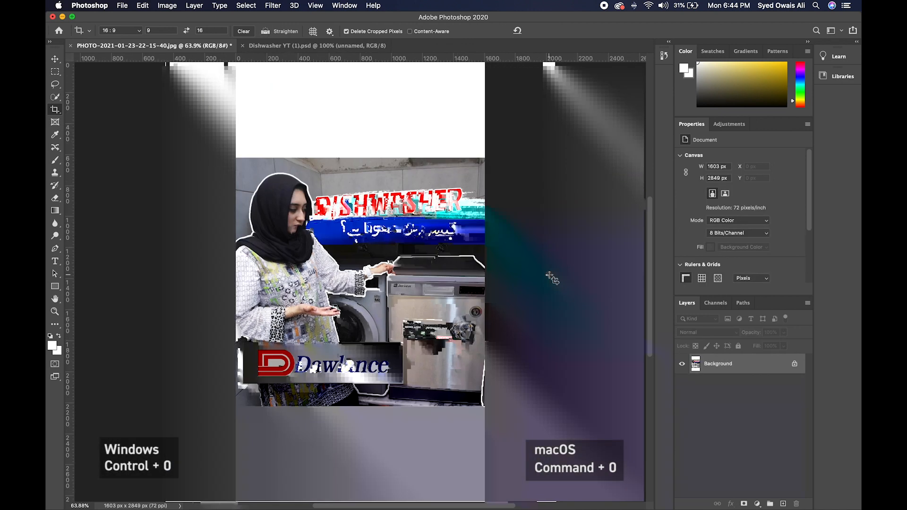
key(super+shift+s)
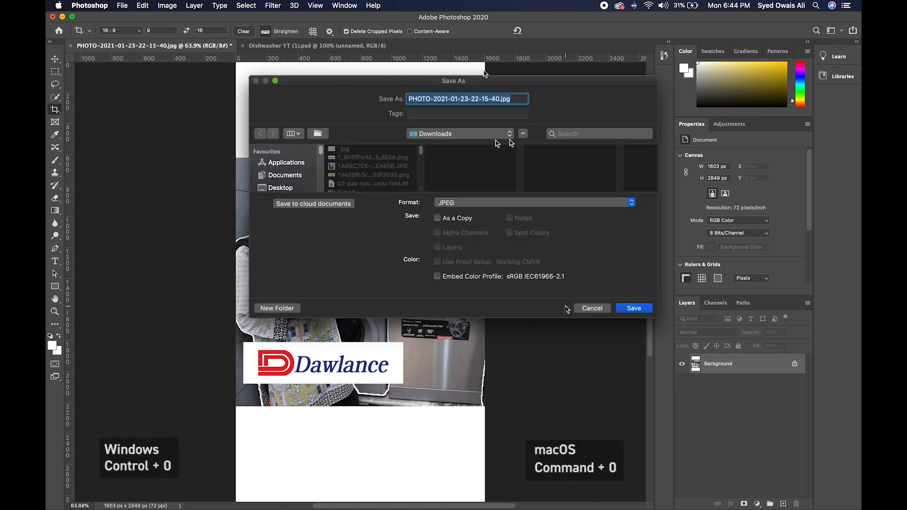
text(igtv)
click(509, 133)
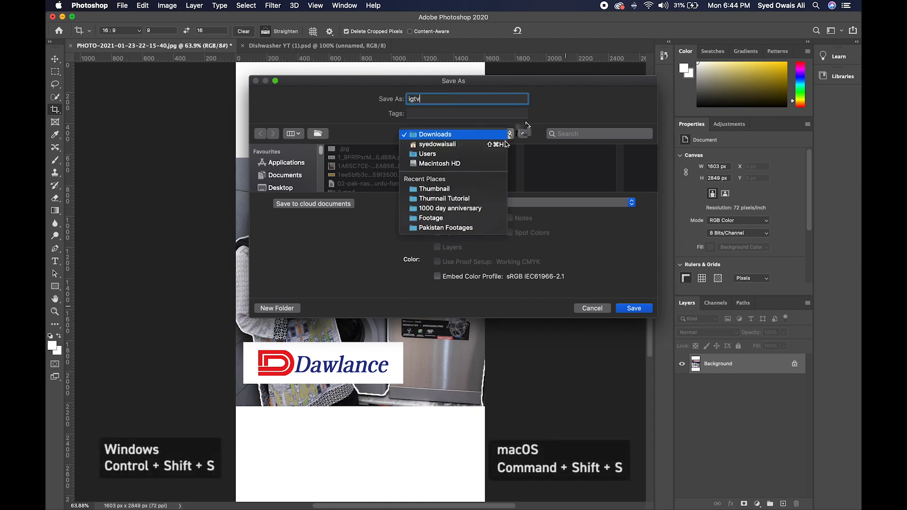
click(481, 189)
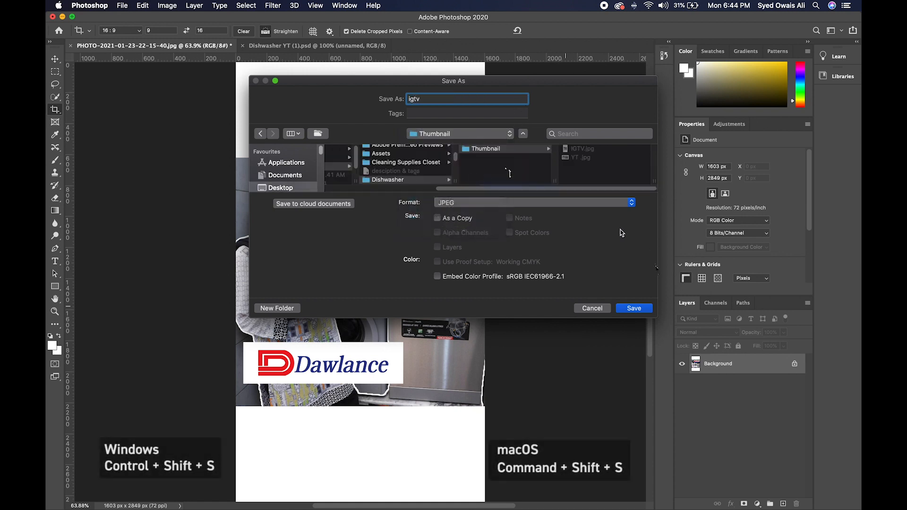